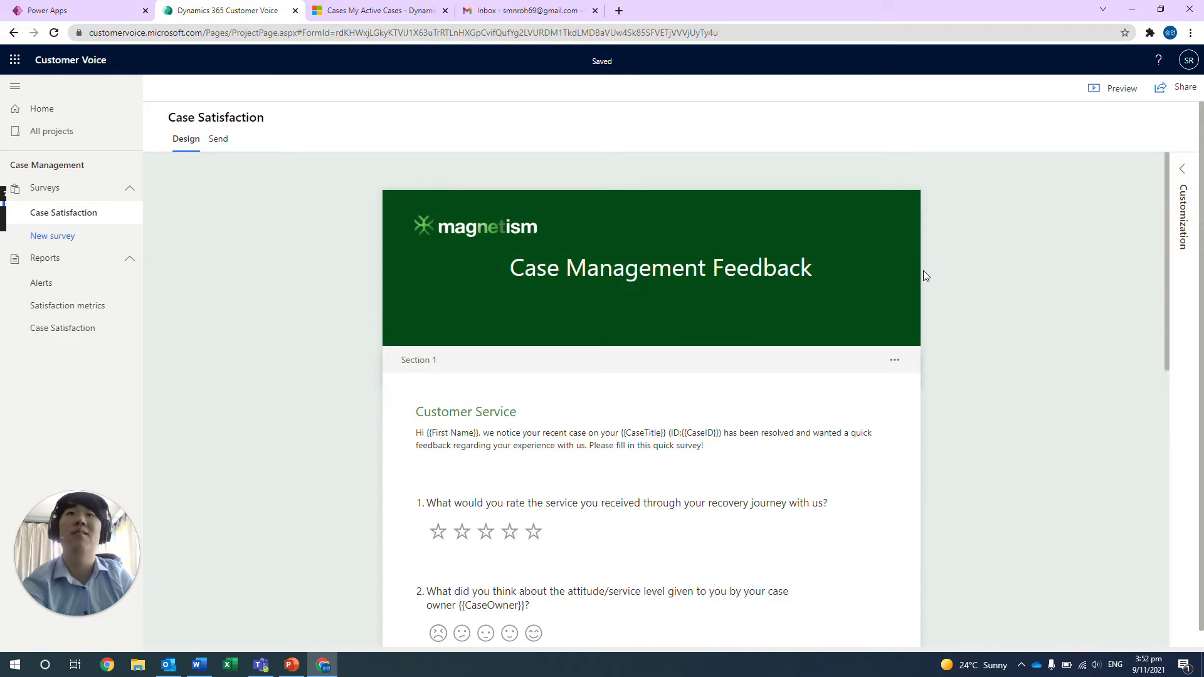
Step: Review the Case Satisfaction survey design, from the Case Management Feedback header through the rating and comment questions
mouse_move(908, 253)
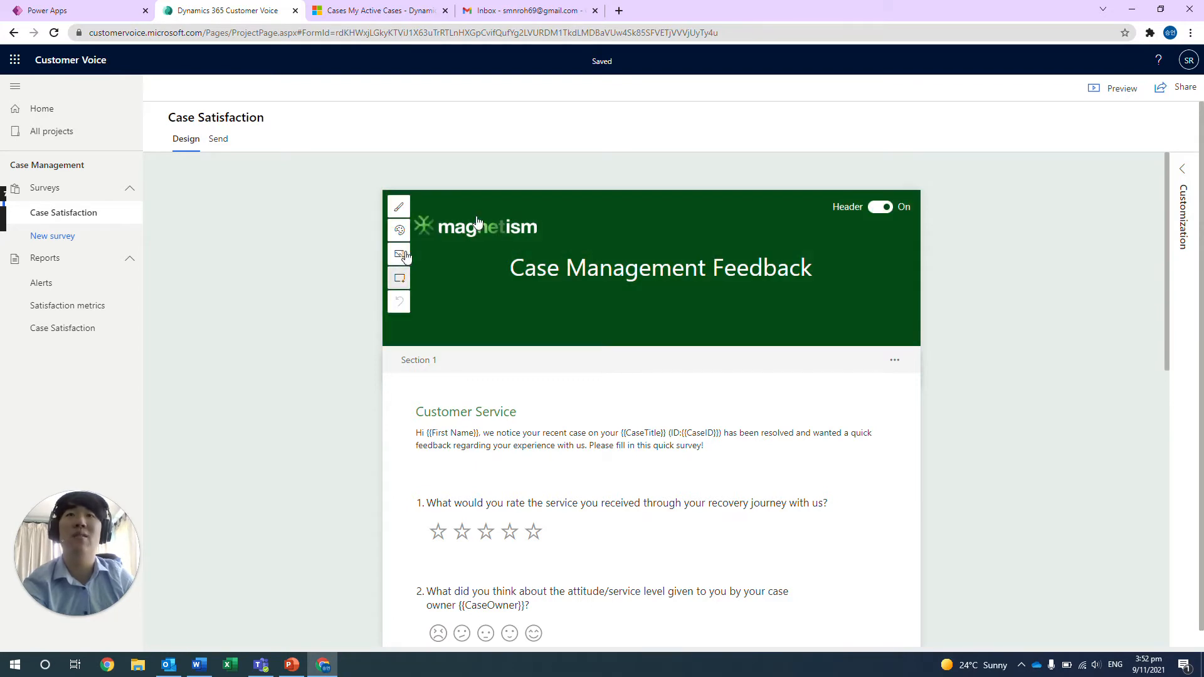
scroll(949, 322, "down", 1)
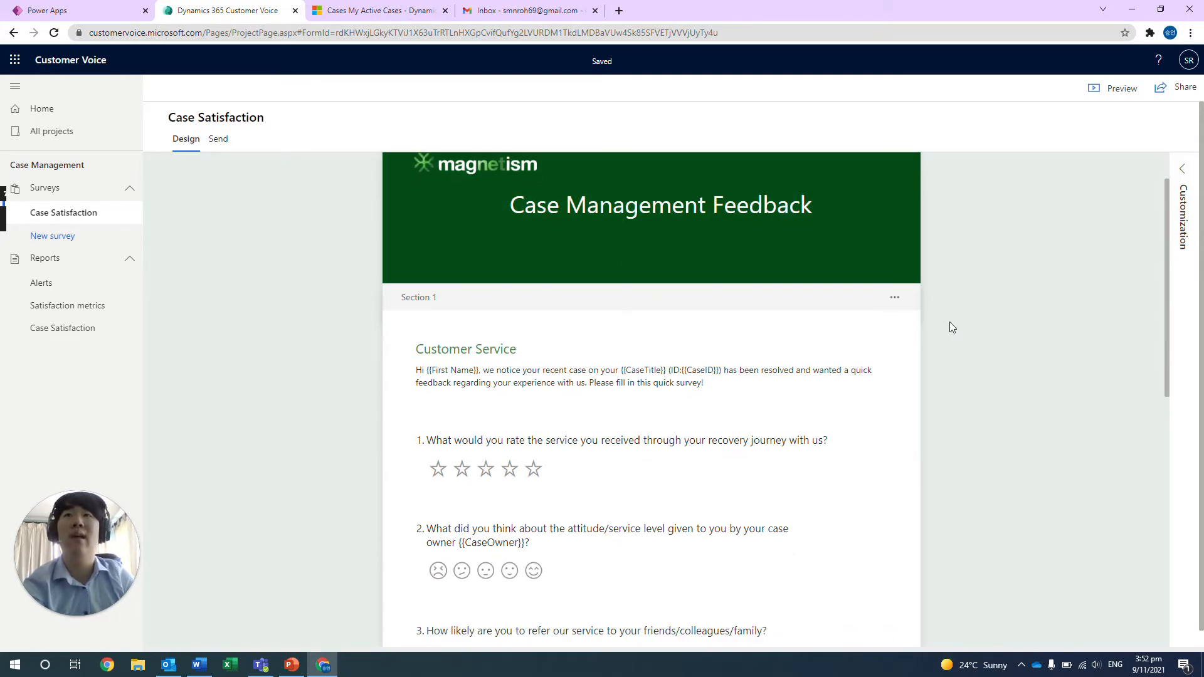
scroll(950, 321, "up", 1)
mouse_move(592, 304)
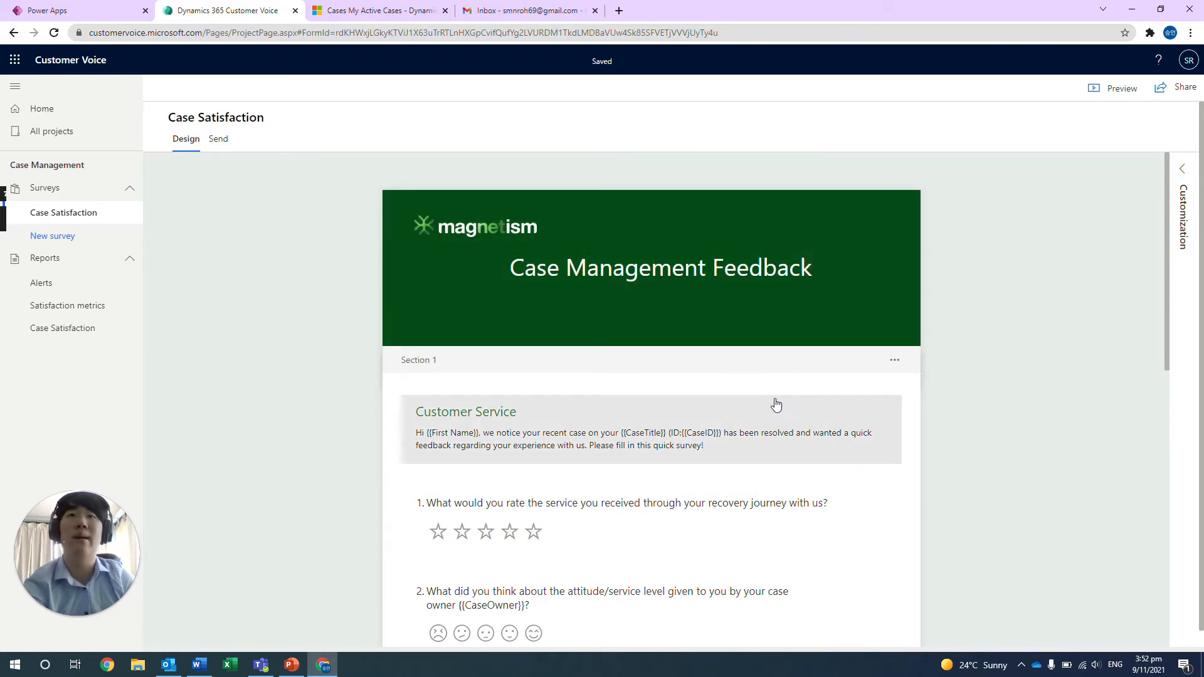
scroll(781, 395, "down", 2)
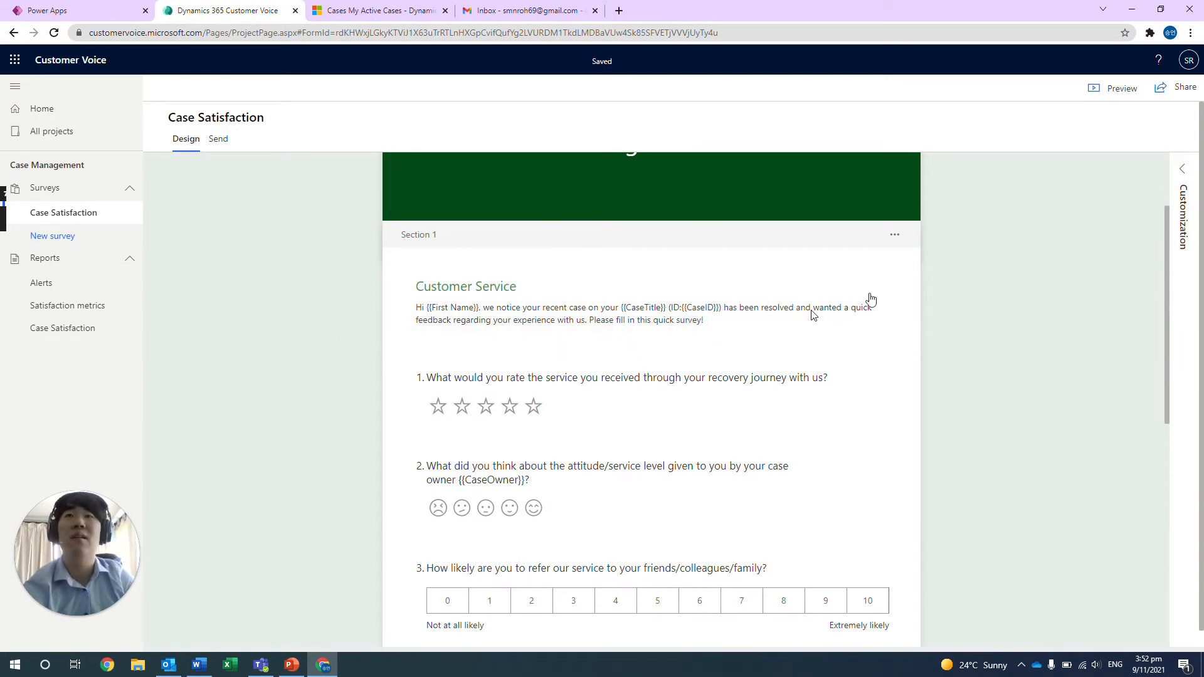
scroll(495, 370, "down", 1)
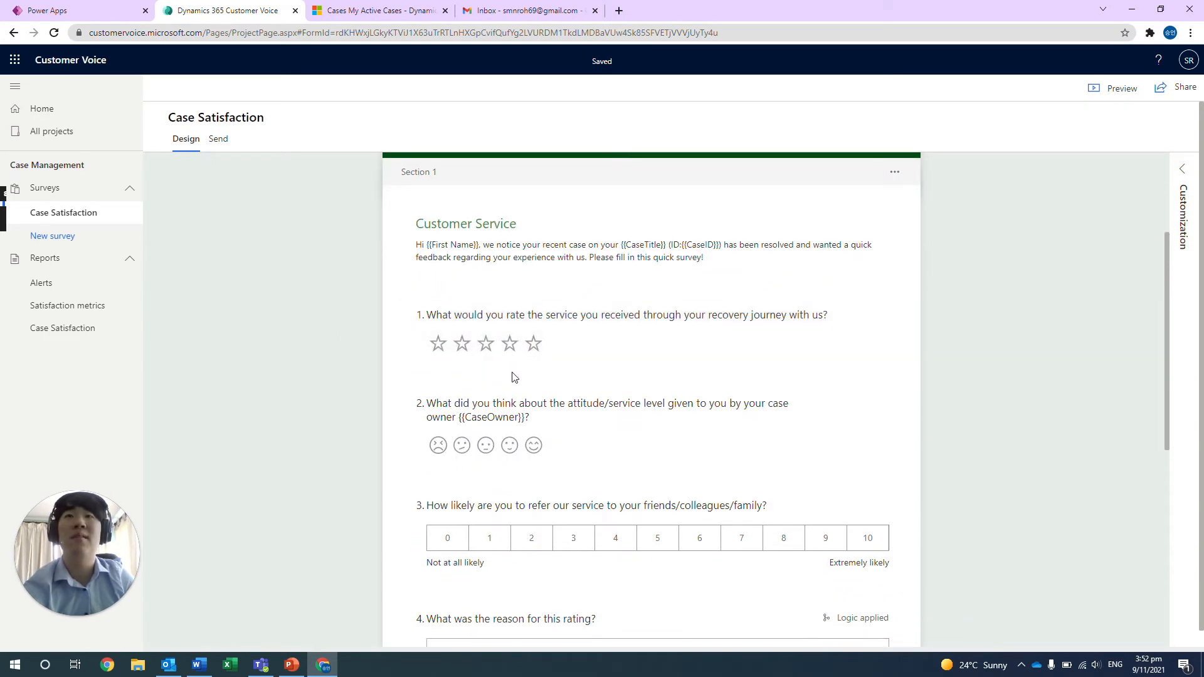
scroll(637, 349, "down", 2)
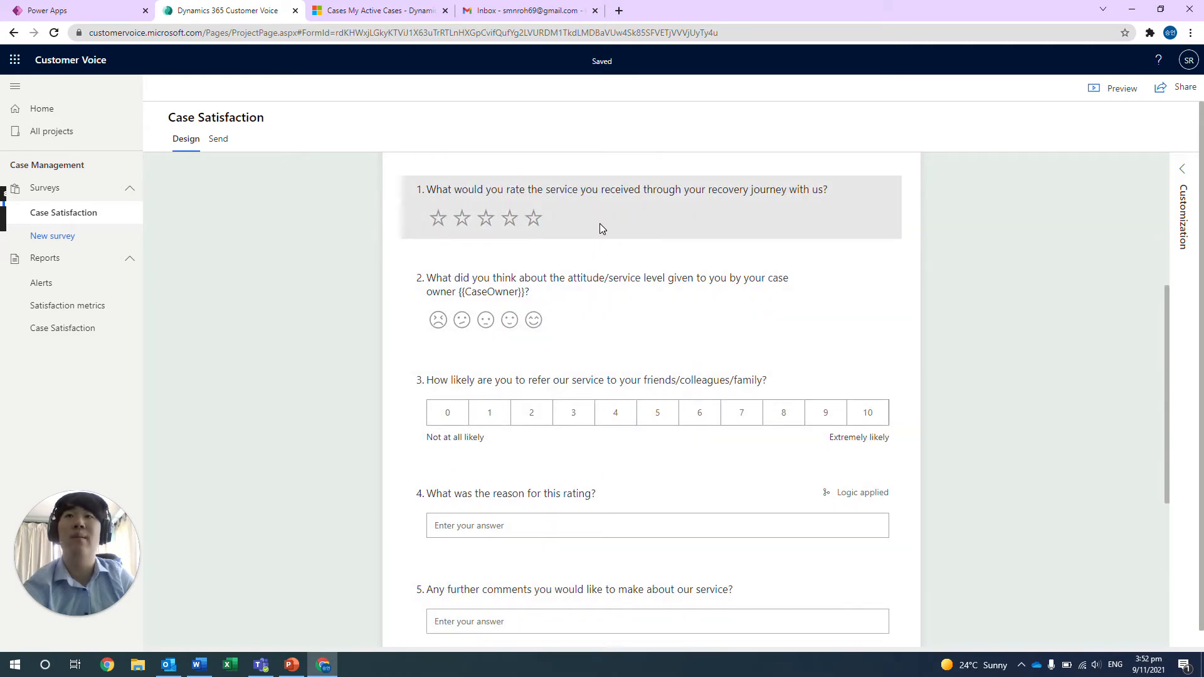
scroll(606, 503, "up", 2)
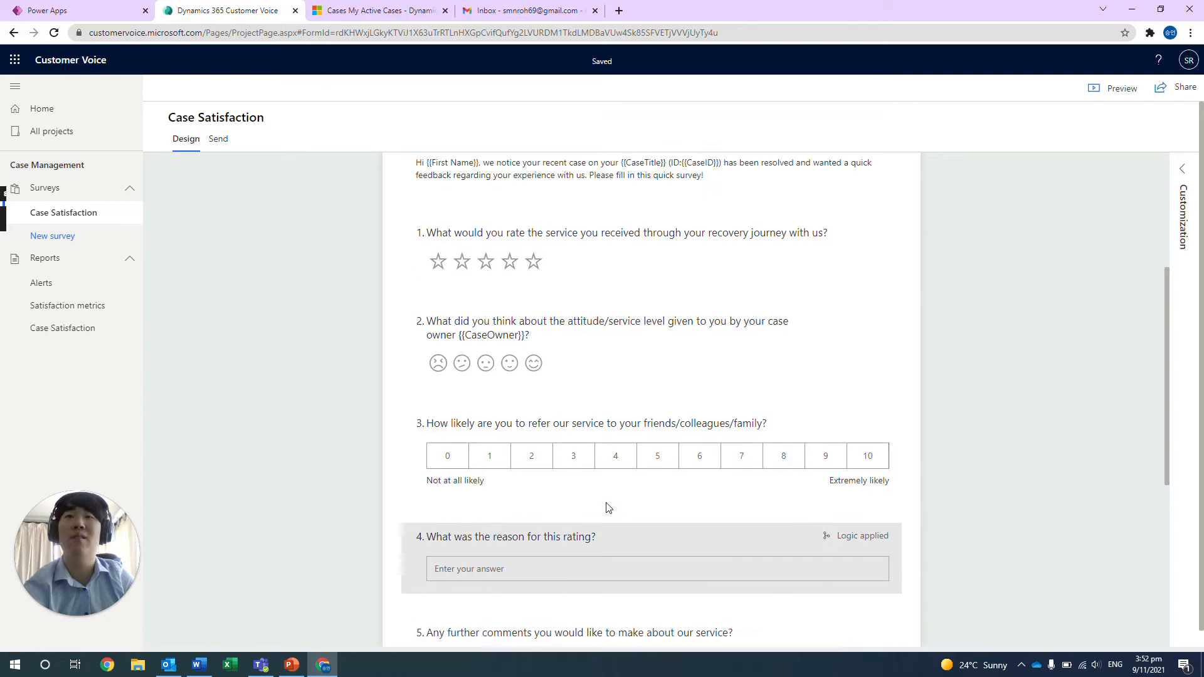
scroll(607, 507, "up", 2)
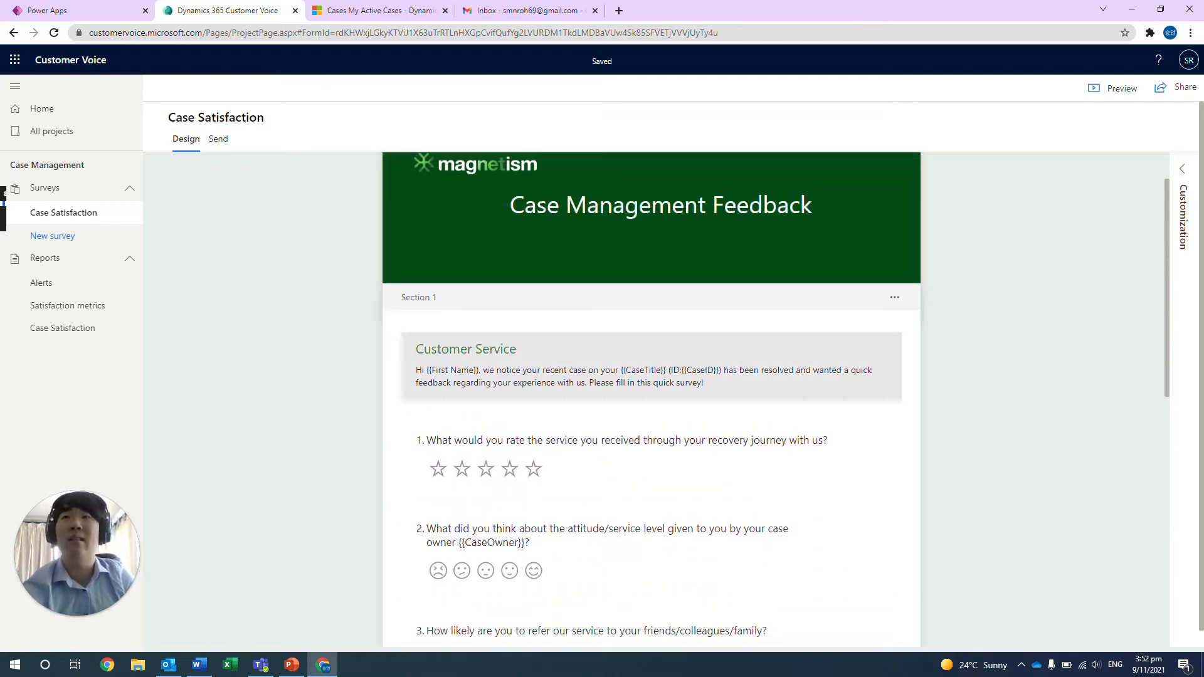
Step: Examine the variables in the Customer Service introduction text without editing it
left_click_drag(429, 370, 475, 371)
left_click(482, 383)
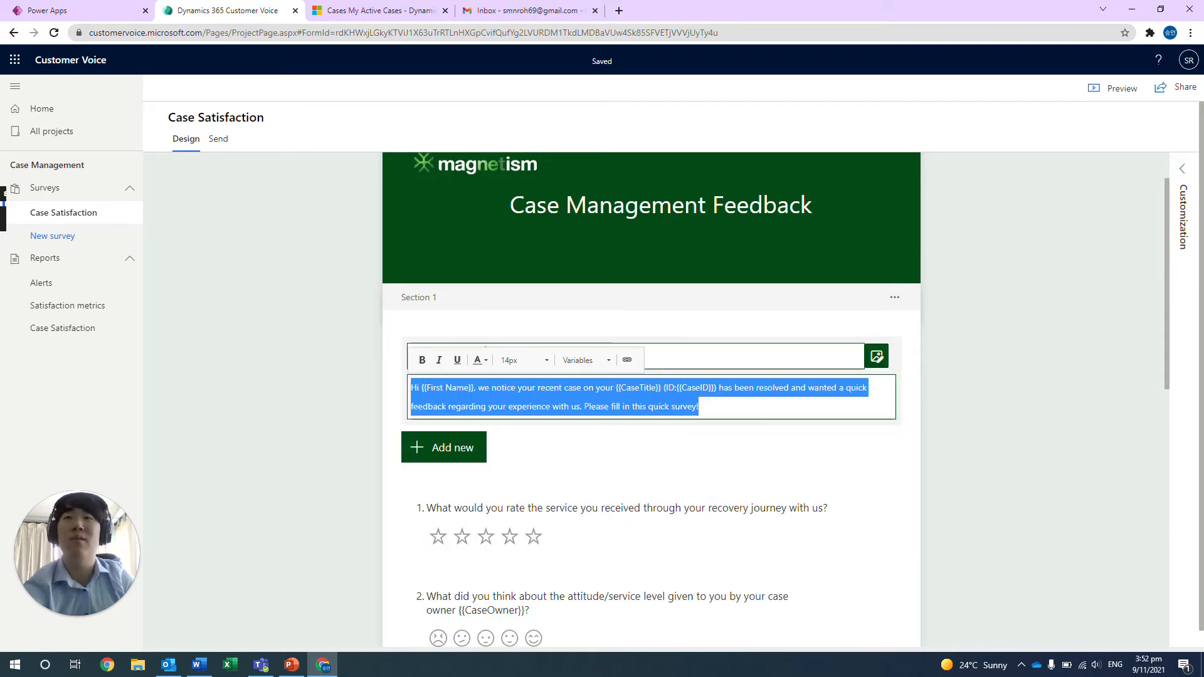
left_click(347, 419)
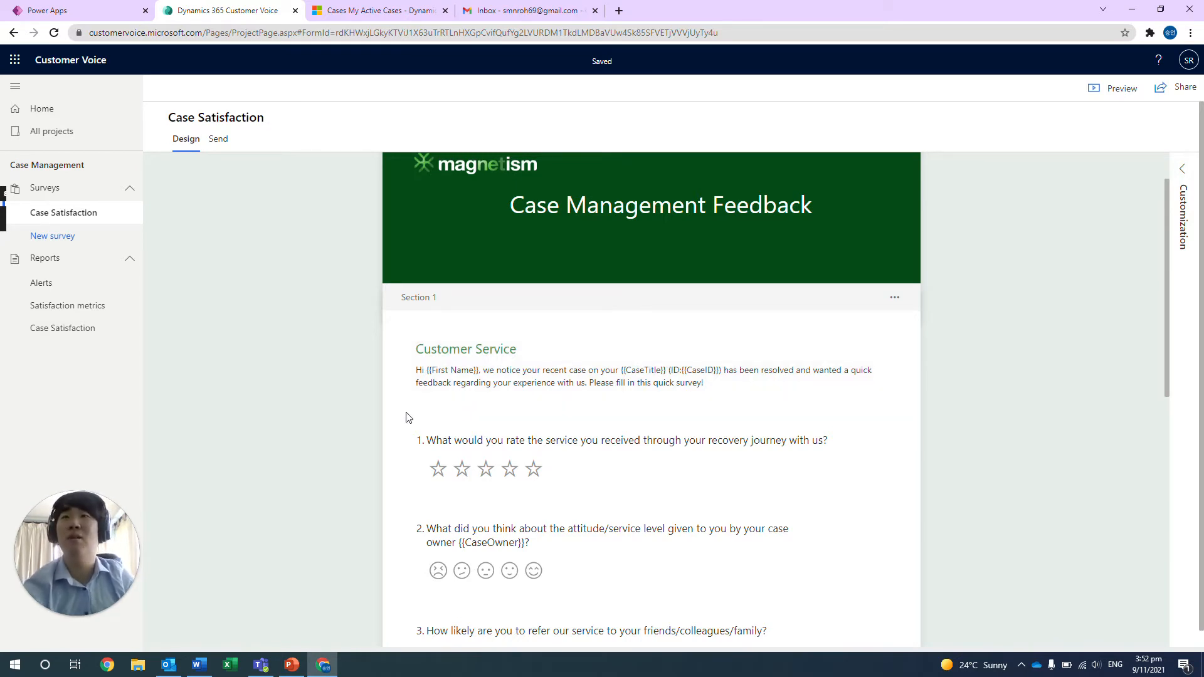
scroll(396, 419, "up", 1)
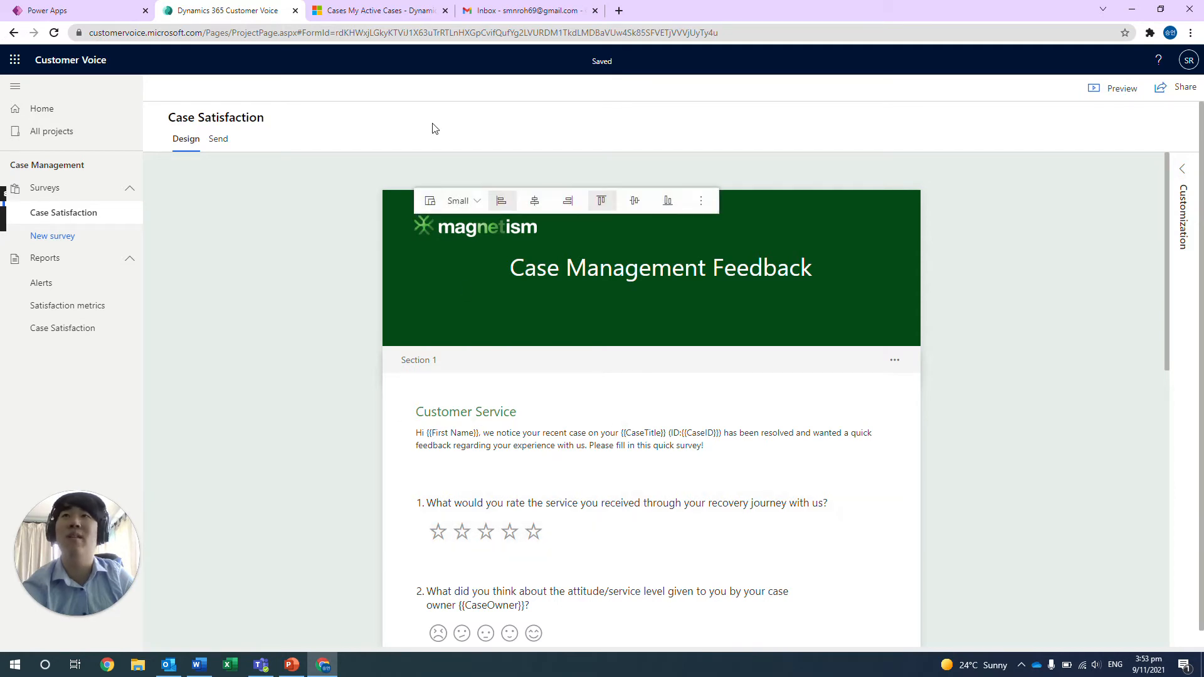
Step: In the Dynamics 365 Customer Voice App, resolve the Shoulder Injury case as Problem Solved with the resolution "Recovered"
left_click(379, 14)
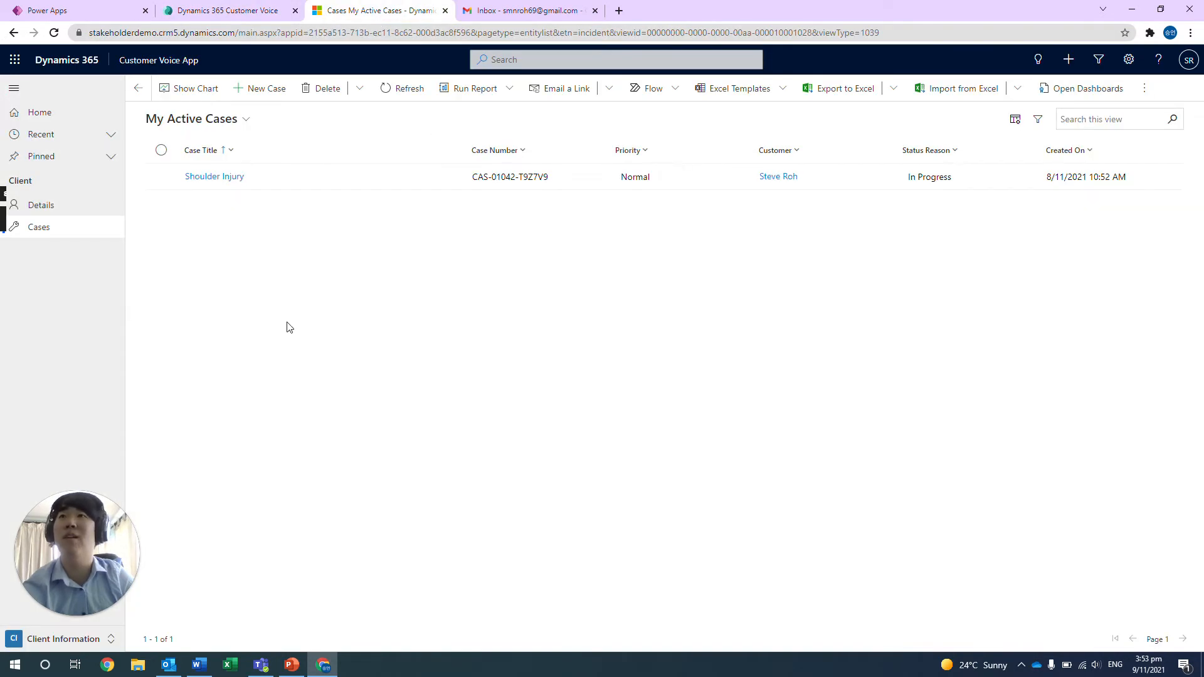
left_click(236, 180)
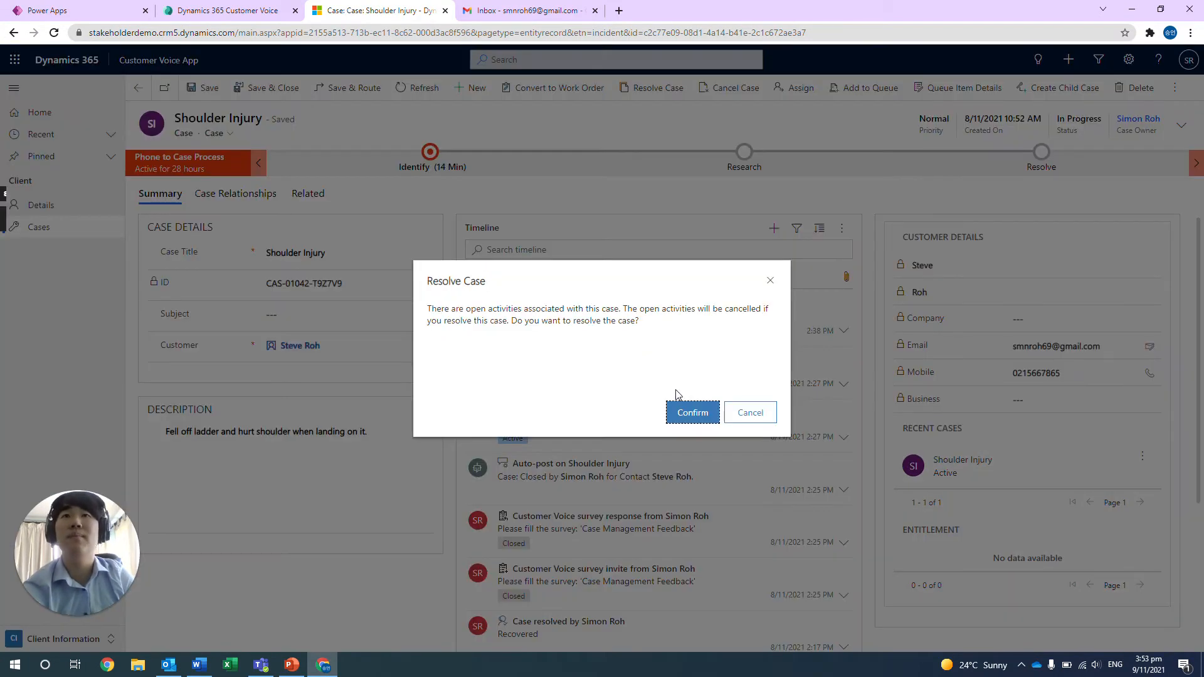
left_click(688, 411)
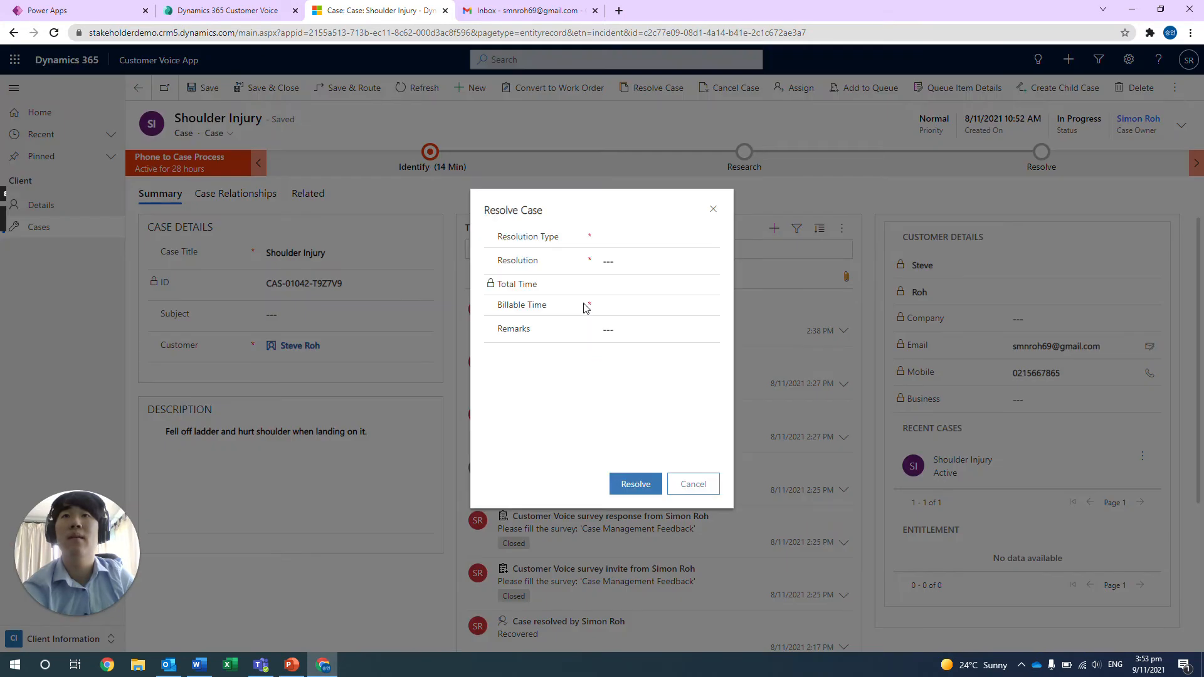
left_click(611, 268)
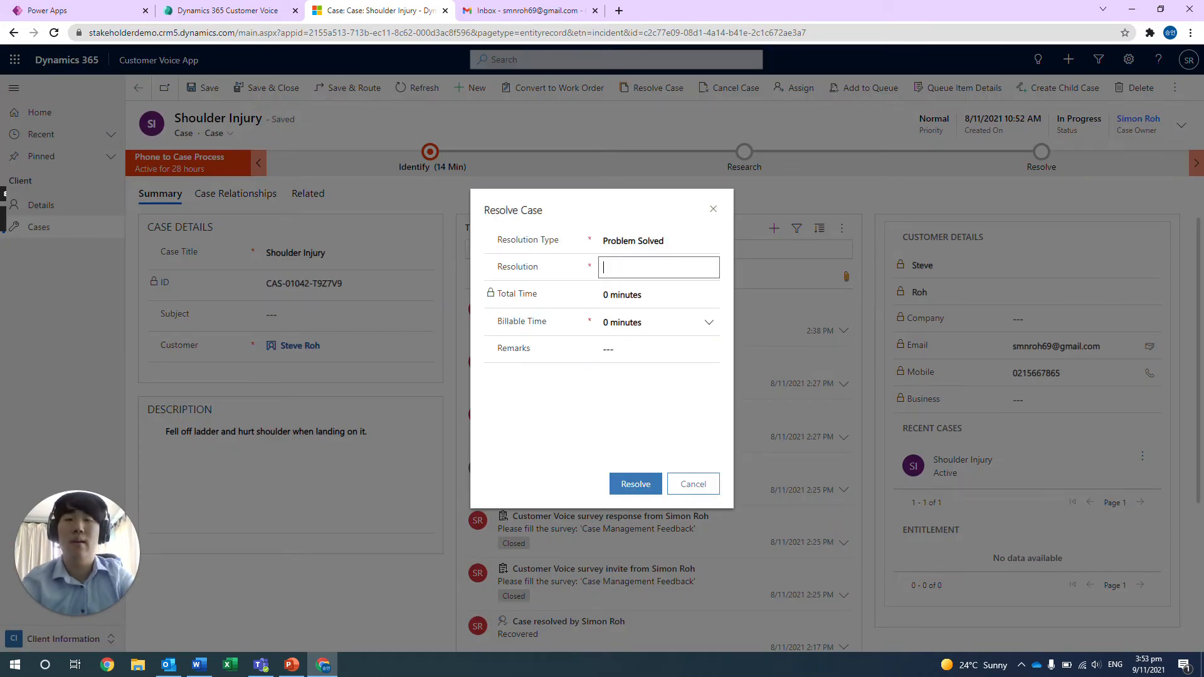
left_click(634, 482)
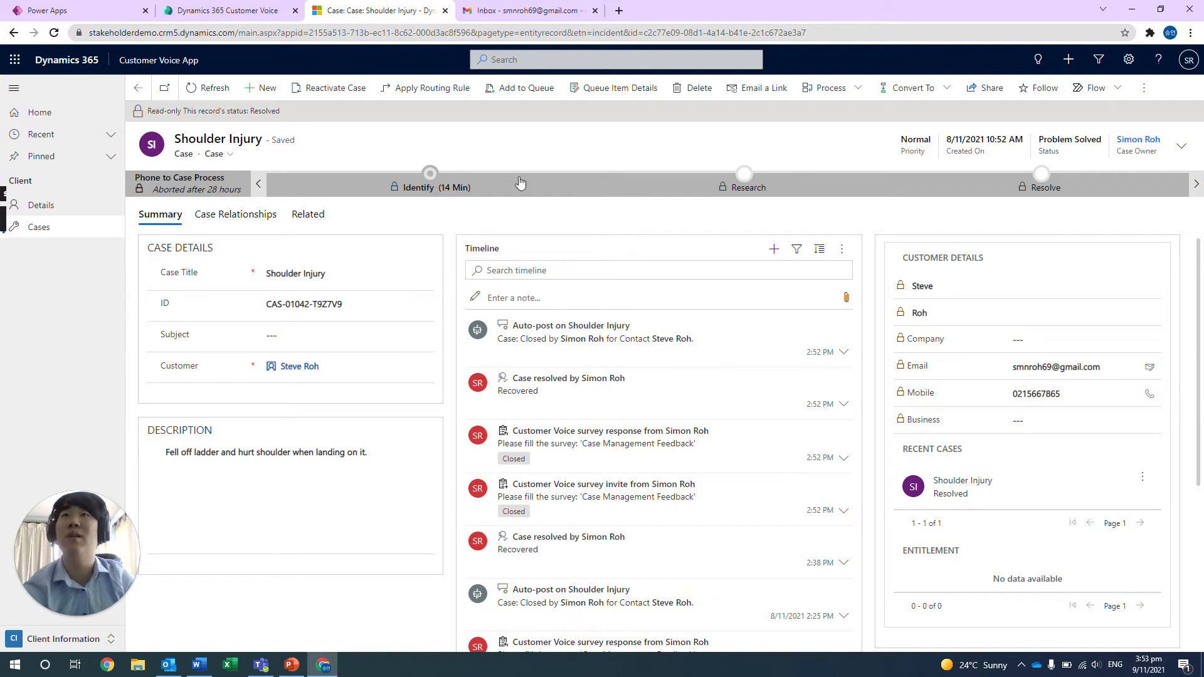
Step: Switch to Gmail, refresh the inbox, open the 'Case Management Feedback' invitation and start the survey
left_click(523, 12)
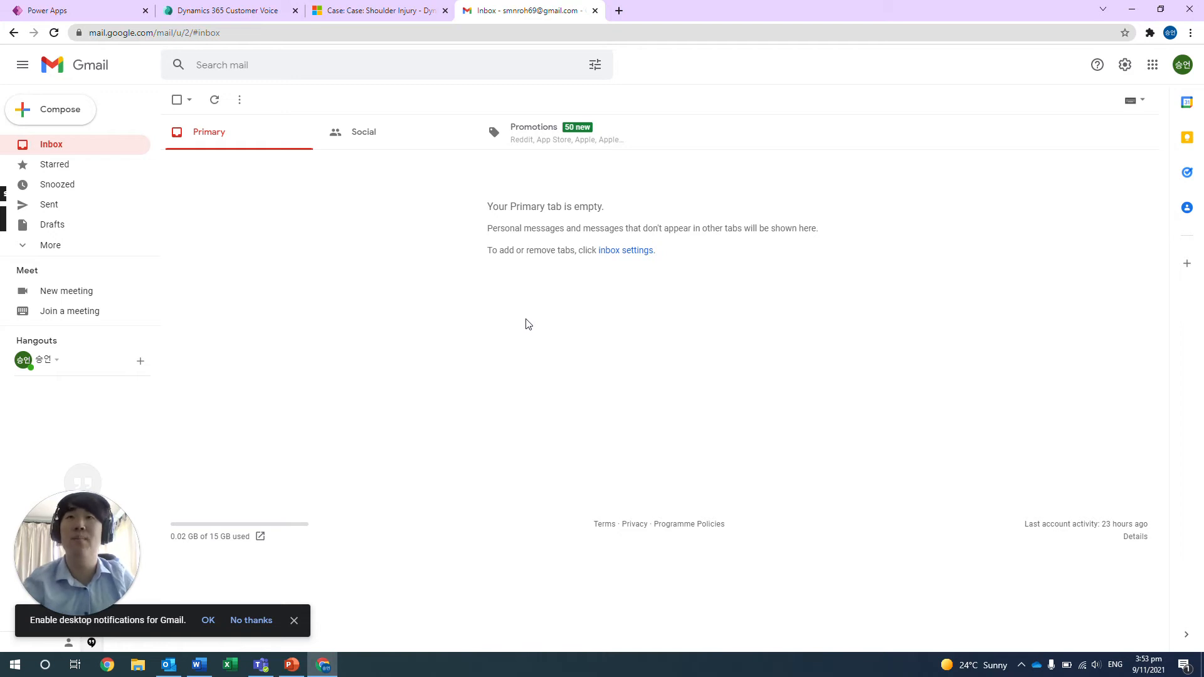
key("F5")
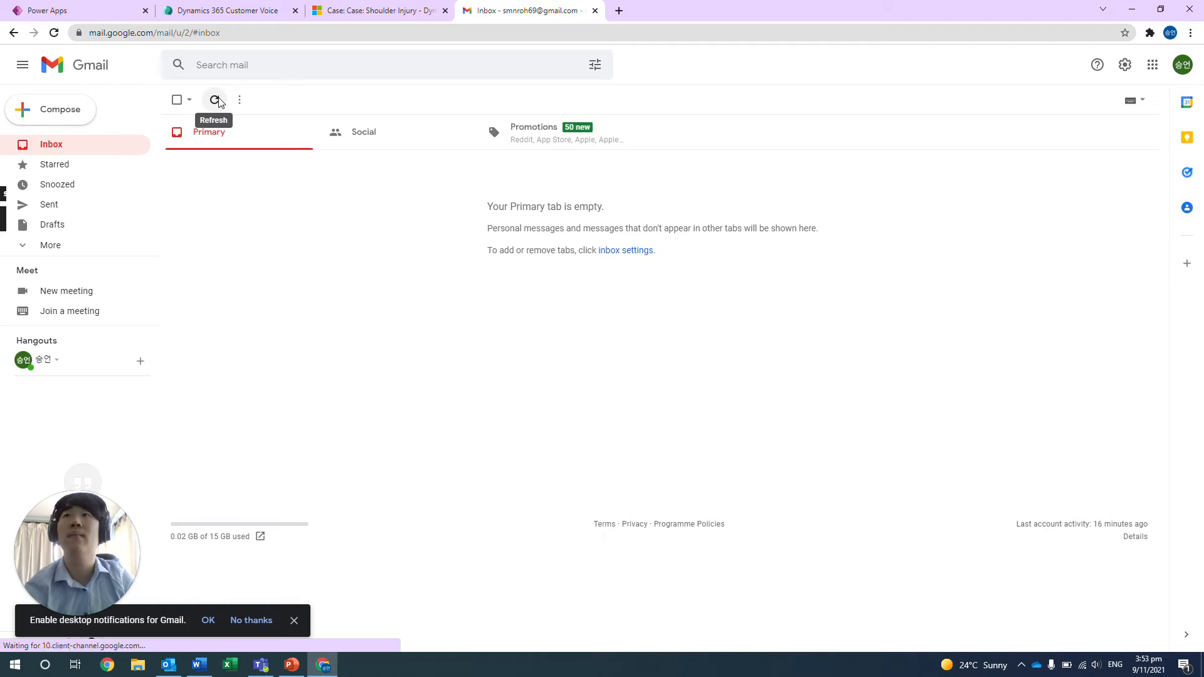
left_click(215, 101)
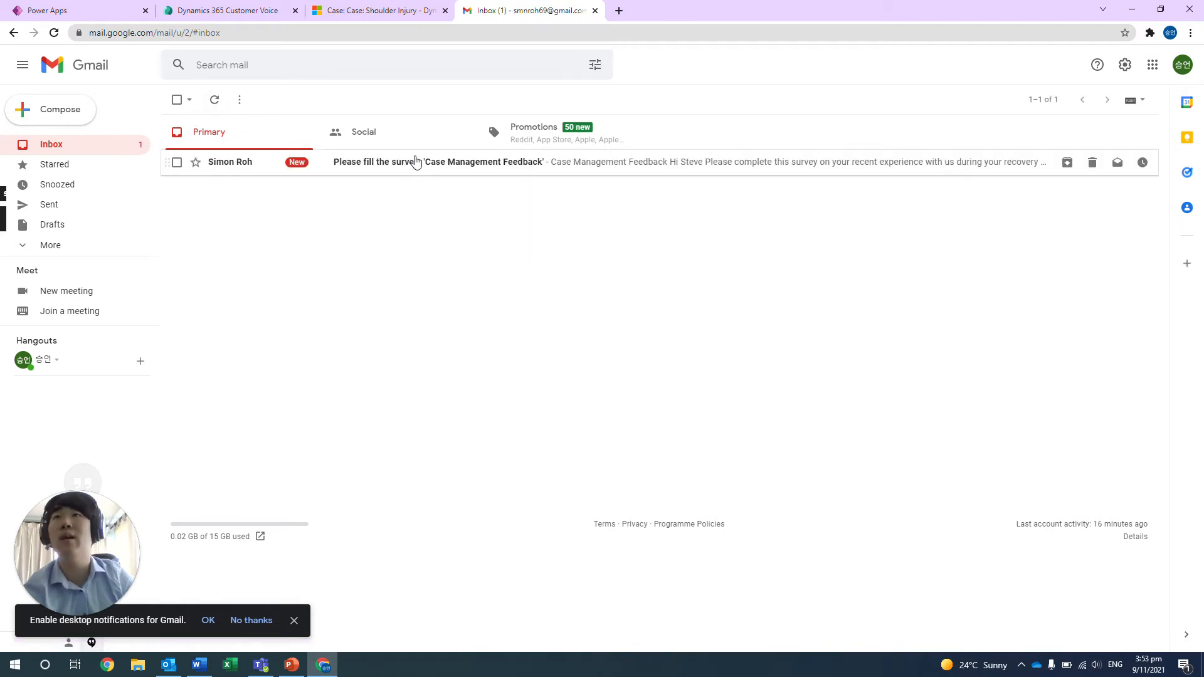
left_click(423, 164)
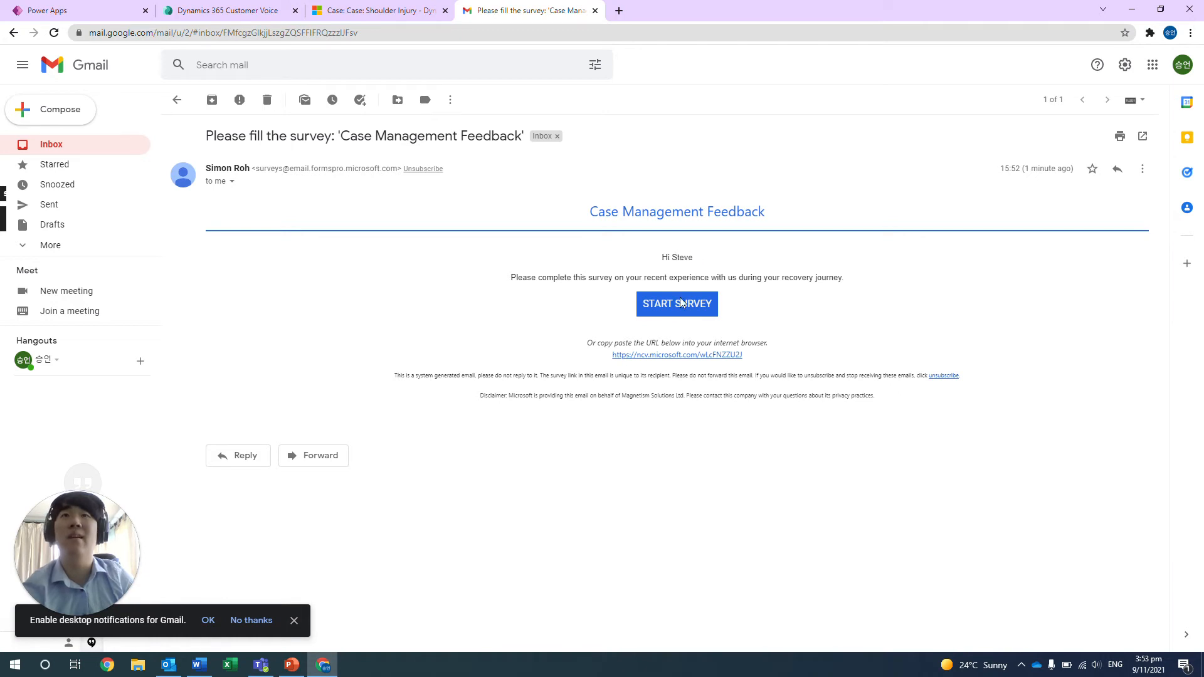
left_click_drag(564, 285, 658, 276)
left_click(658, 276)
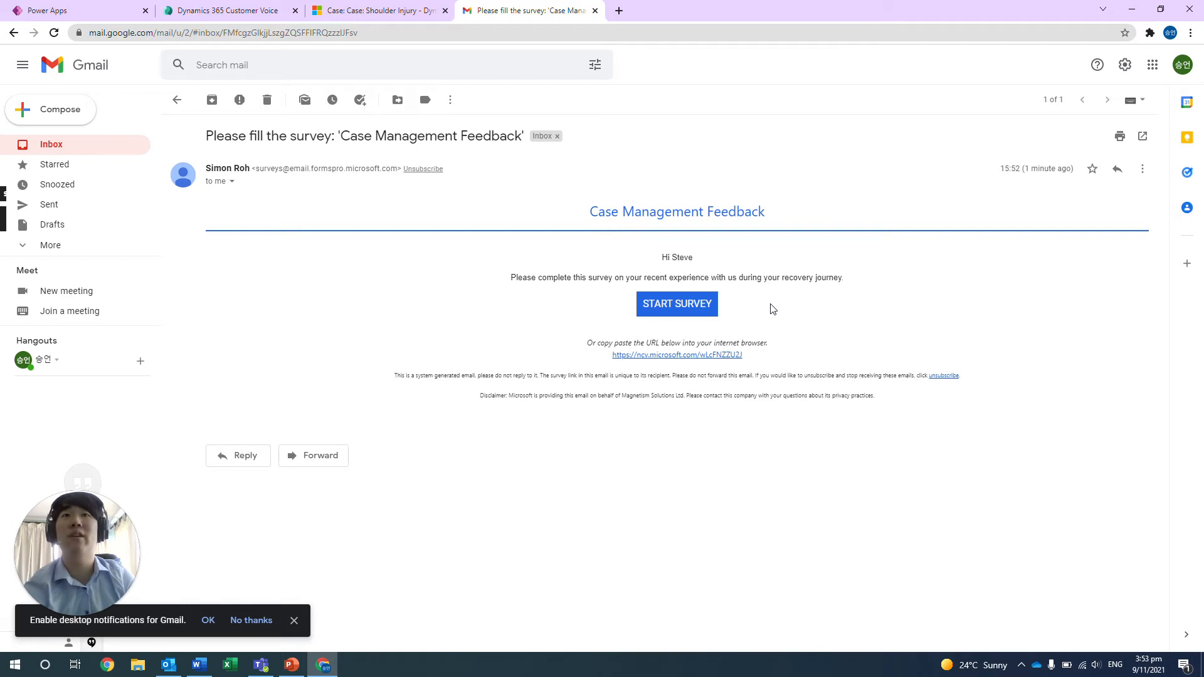
left_click(693, 312)
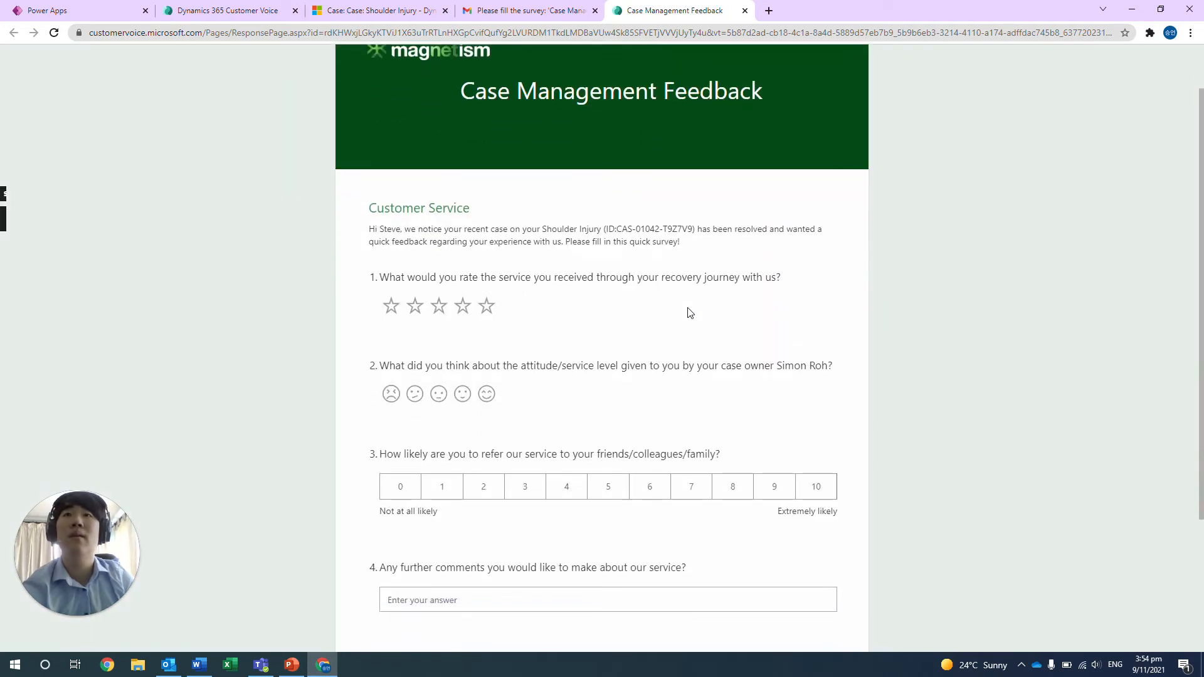
Step: Compare the opened survey with the Shoulder Injury case record and the variables in the Customer Voice survey design
left_click(386, 10)
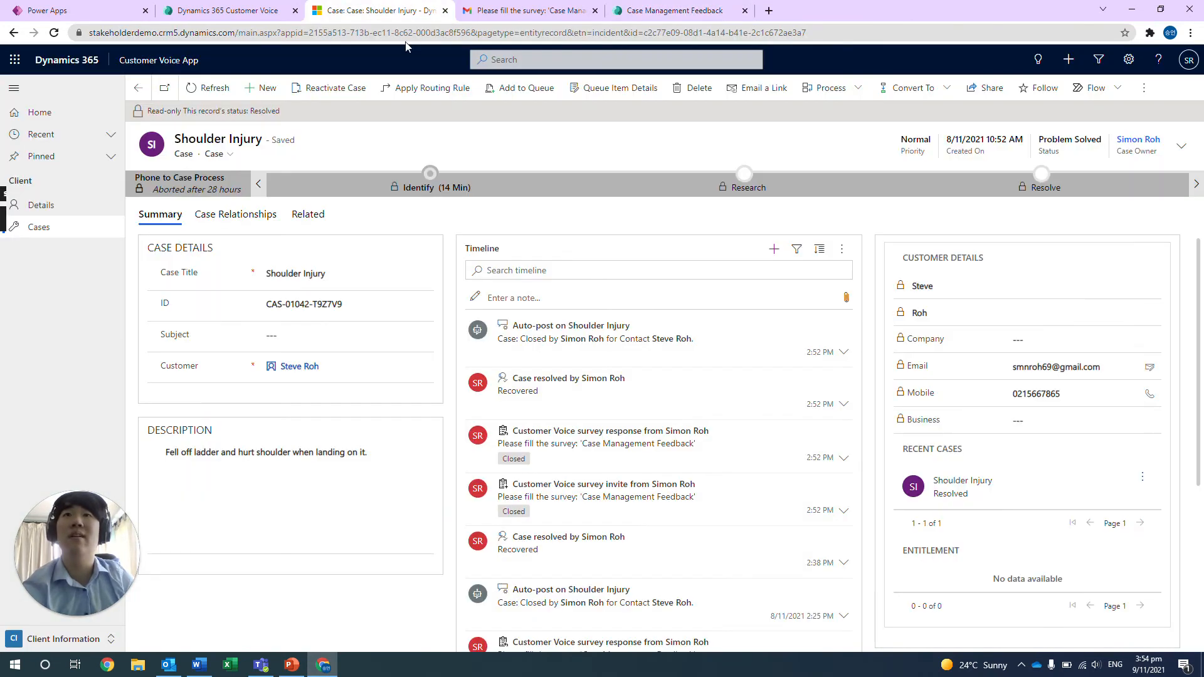
left_click(257, 12)
scroll(561, 392, "down", 1)
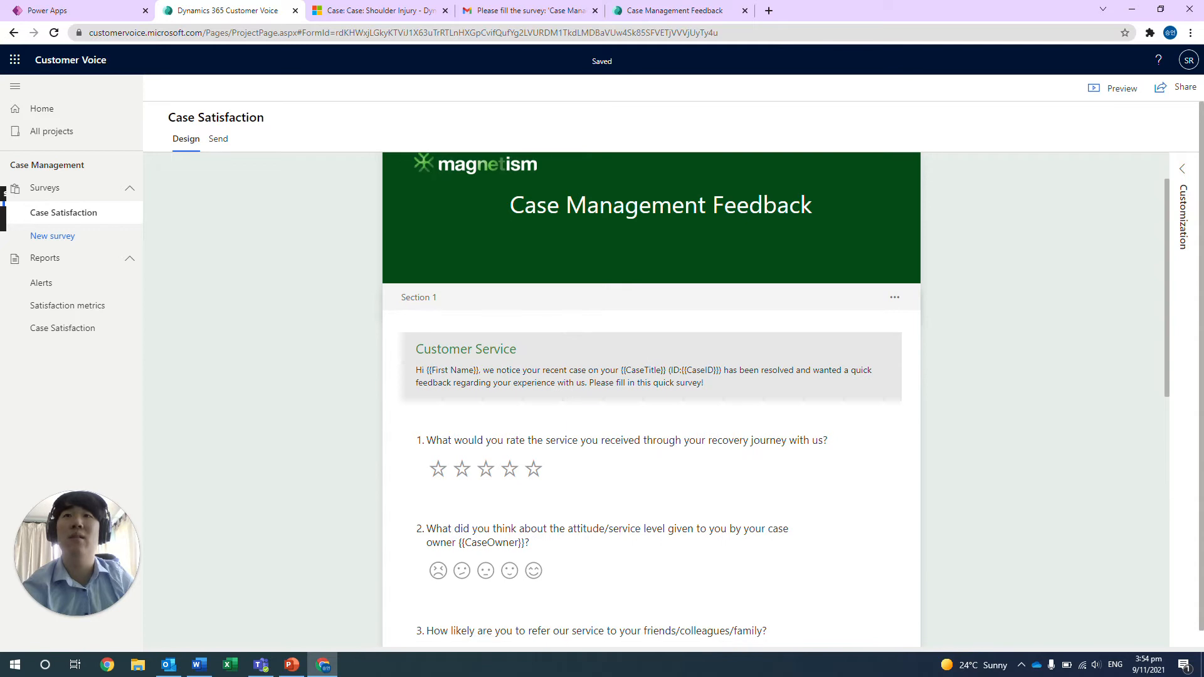
scroll(562, 498, "down", 1)
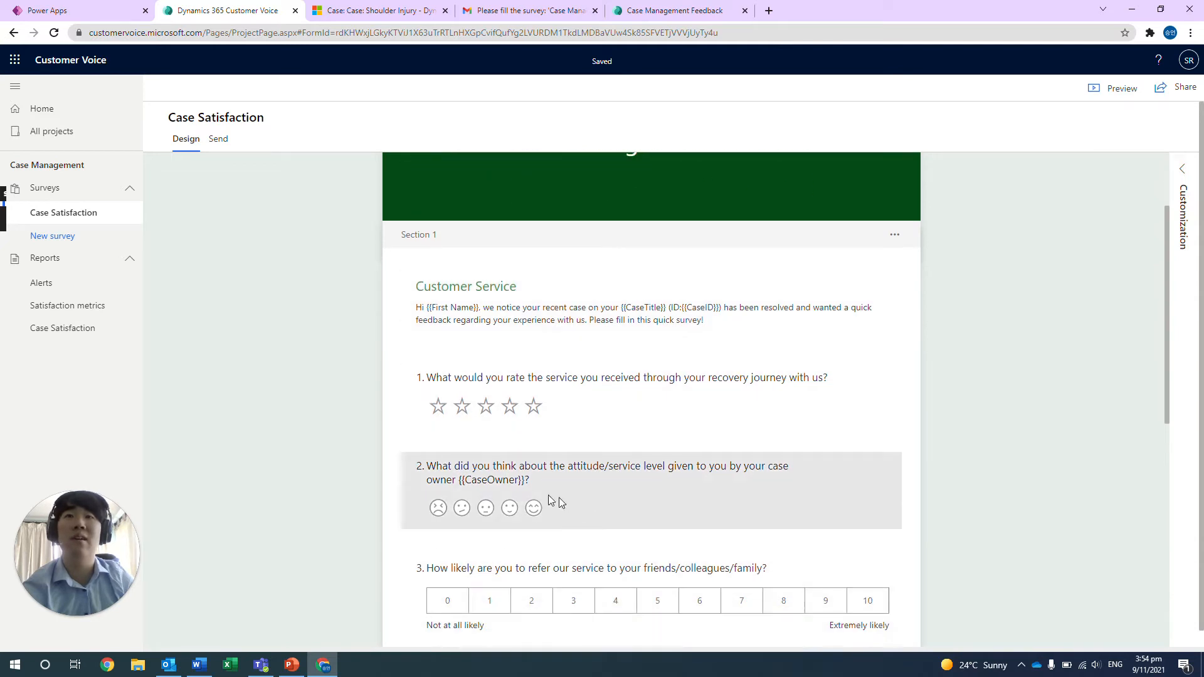
left_click(688, 10)
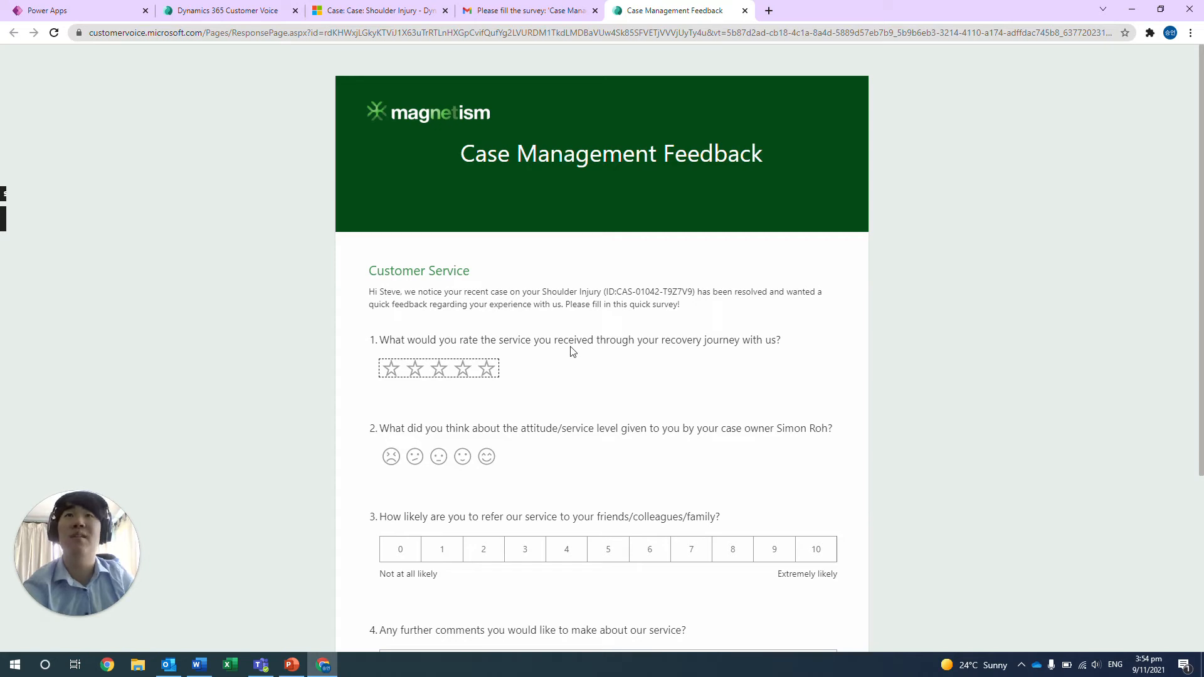
Step: Rate the service five stars, the case owner's attitude with the happiest face, and the likelihood to refer as 9
scroll(577, 355, "down", 1)
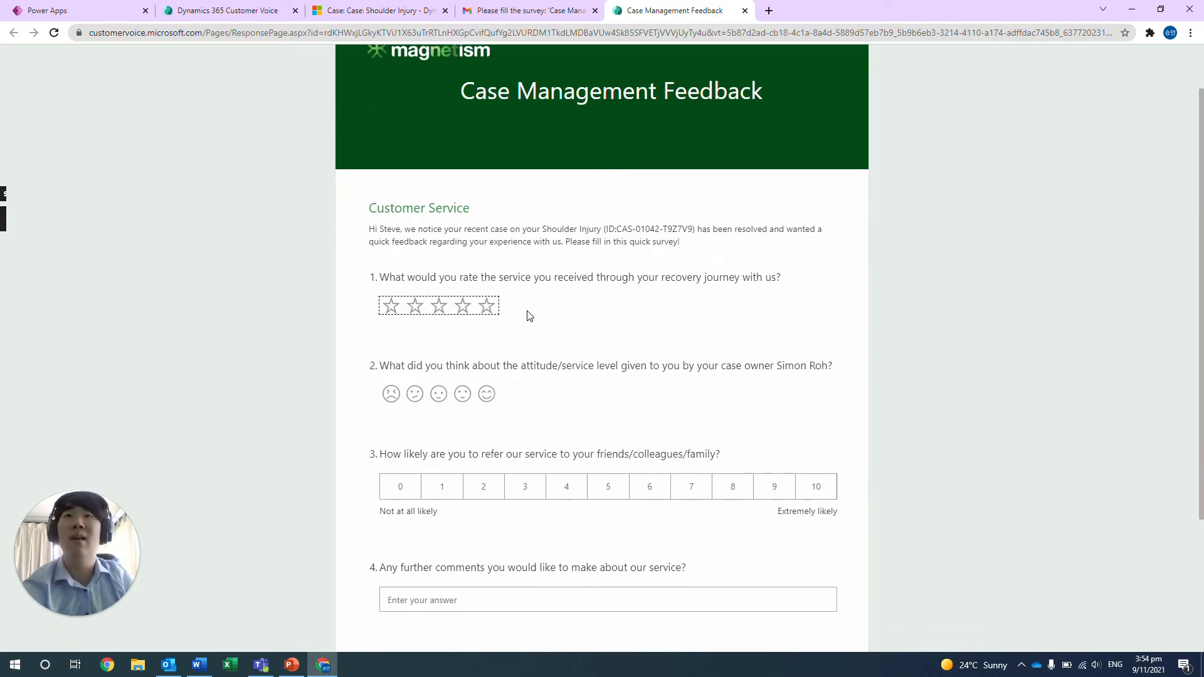
left_click(523, 294)
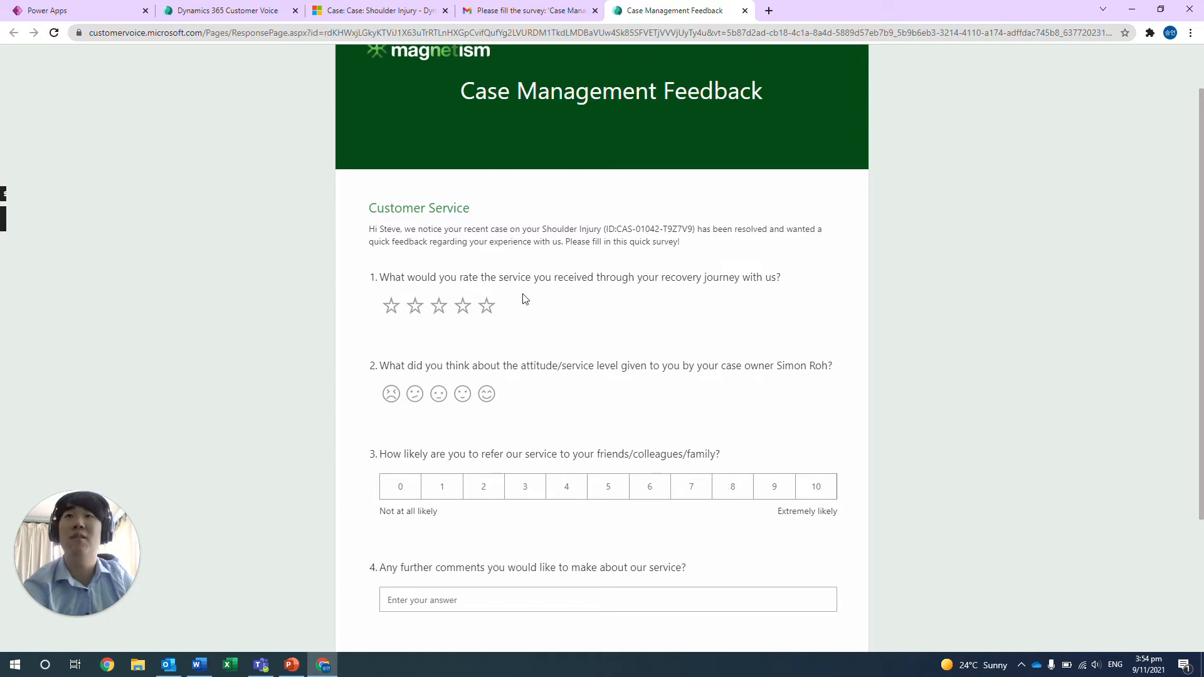
left_click(489, 309)
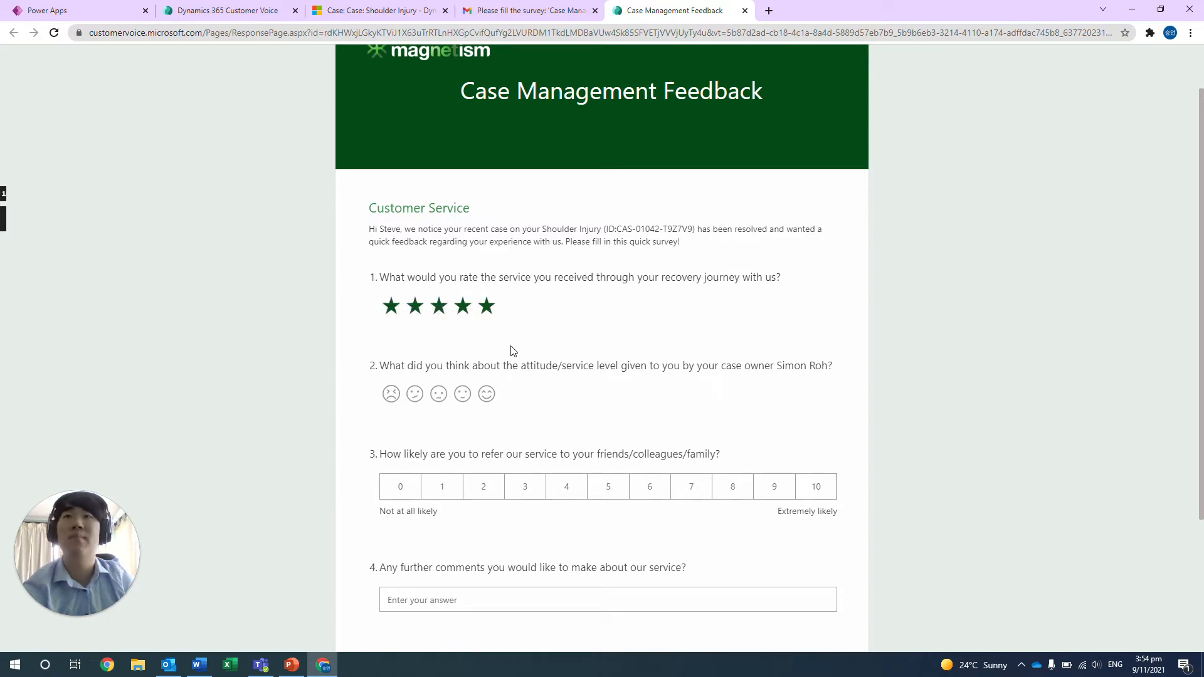
scroll(513, 351, "down", 1)
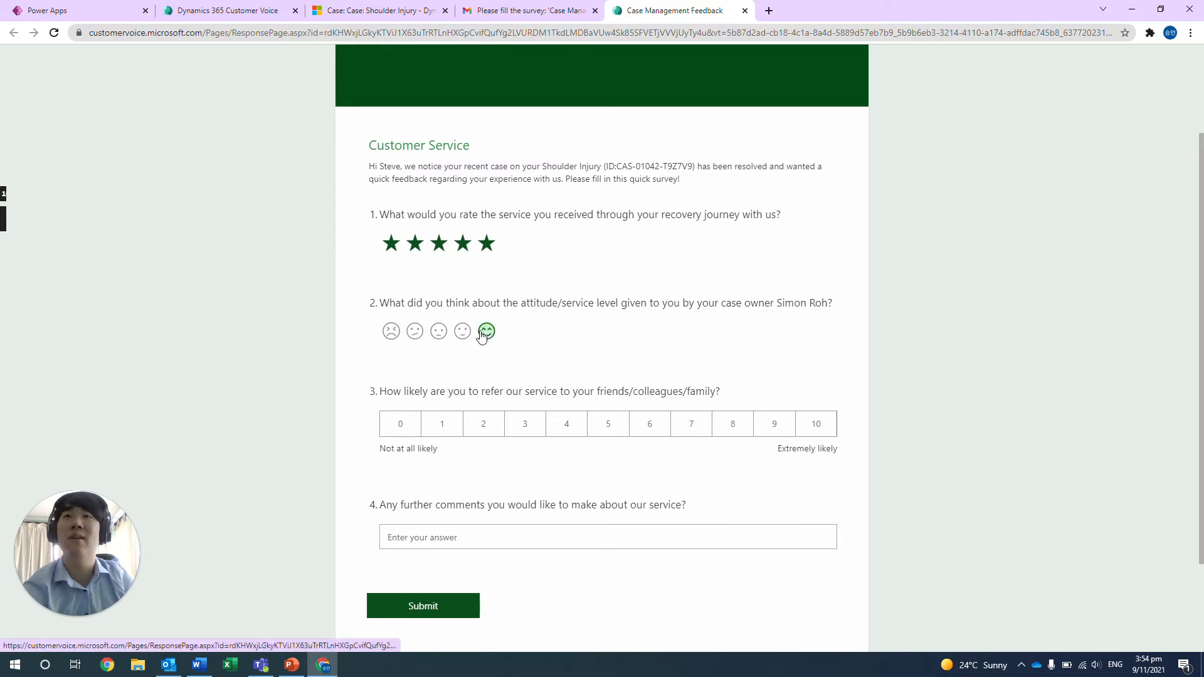
left_click(486, 335)
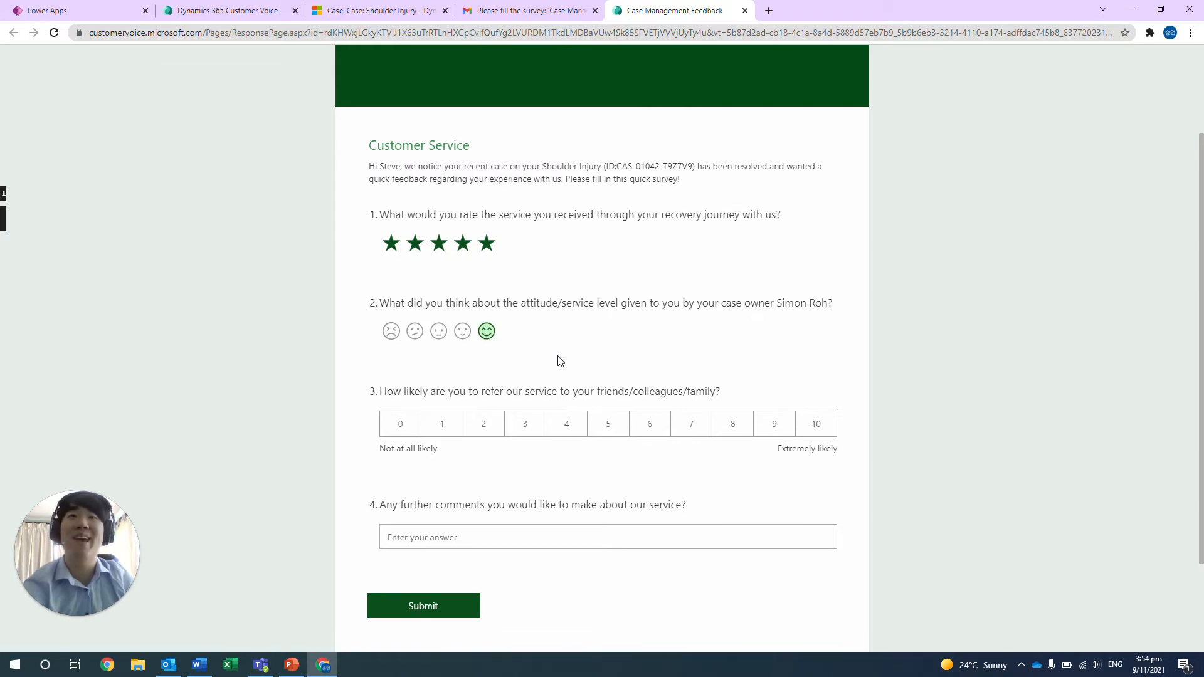
left_click(784, 430)
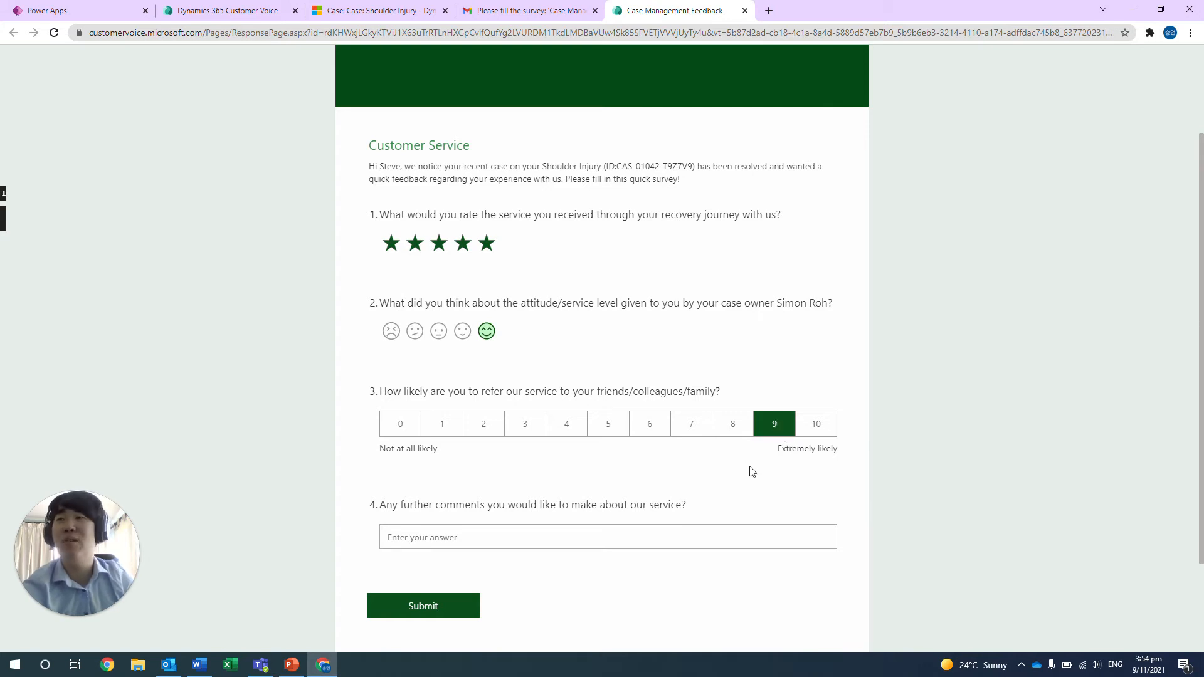
Step: Enter the further comment "The case owner was very kind." and submit the survey
scroll(744, 489, "down", 1)
left_click(718, 478)
type("The case owner was very kind.")
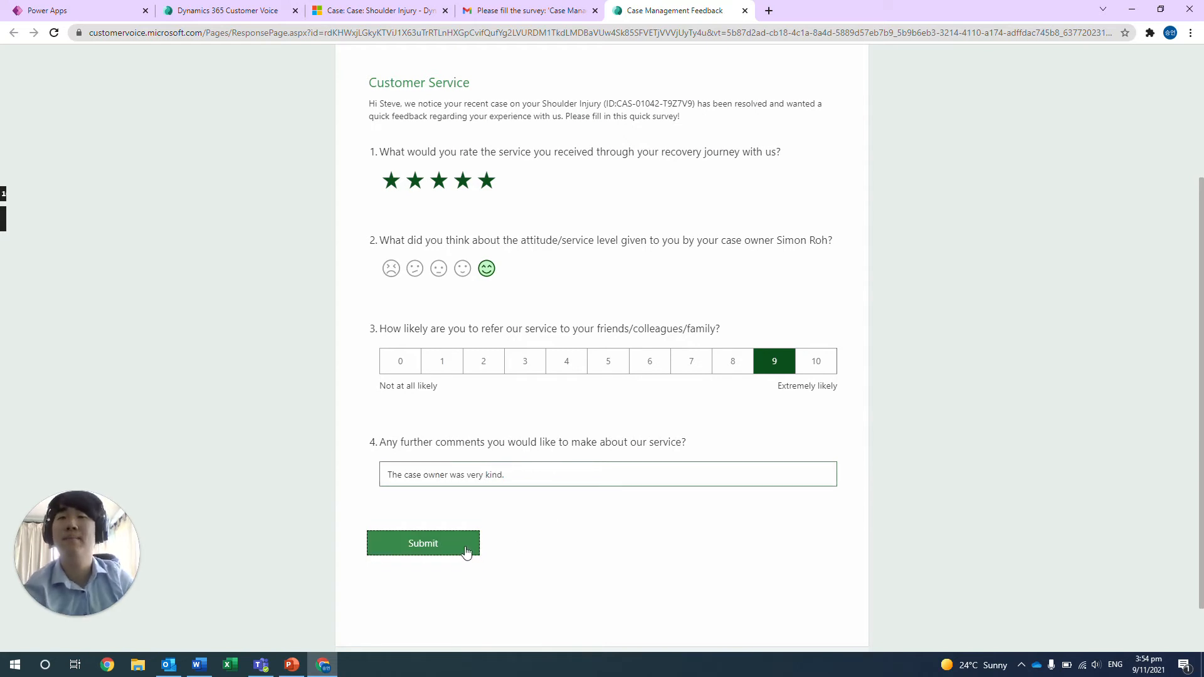
left_click(467, 547)
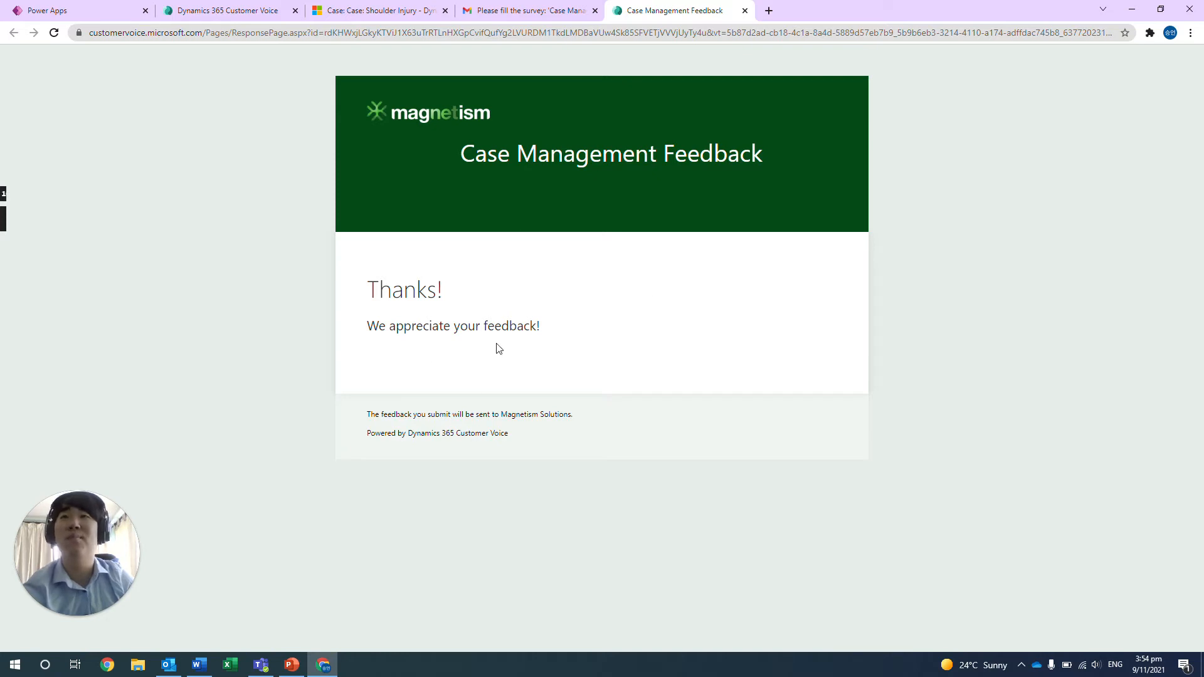
left_click_drag(540, 332, 366, 282)
left_click(541, 314)
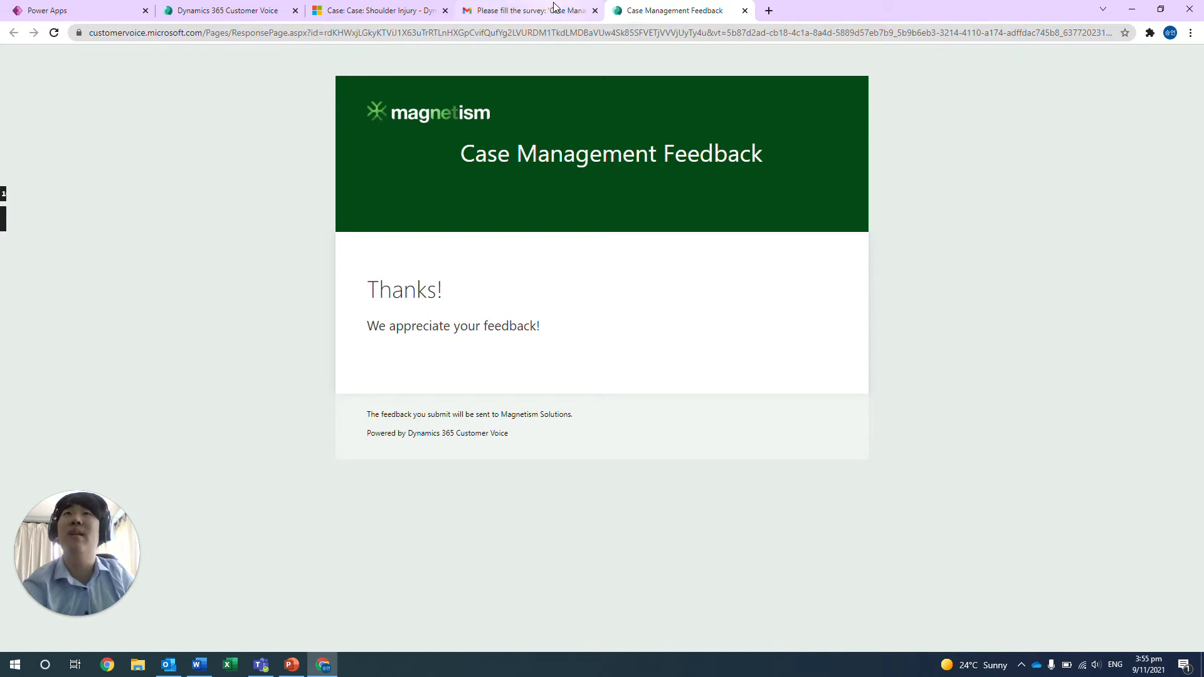
Step: Switch to Customer Voice and review the per-question charts in the Case Satisfaction report
left_click(530, 11)
left_click(252, 10)
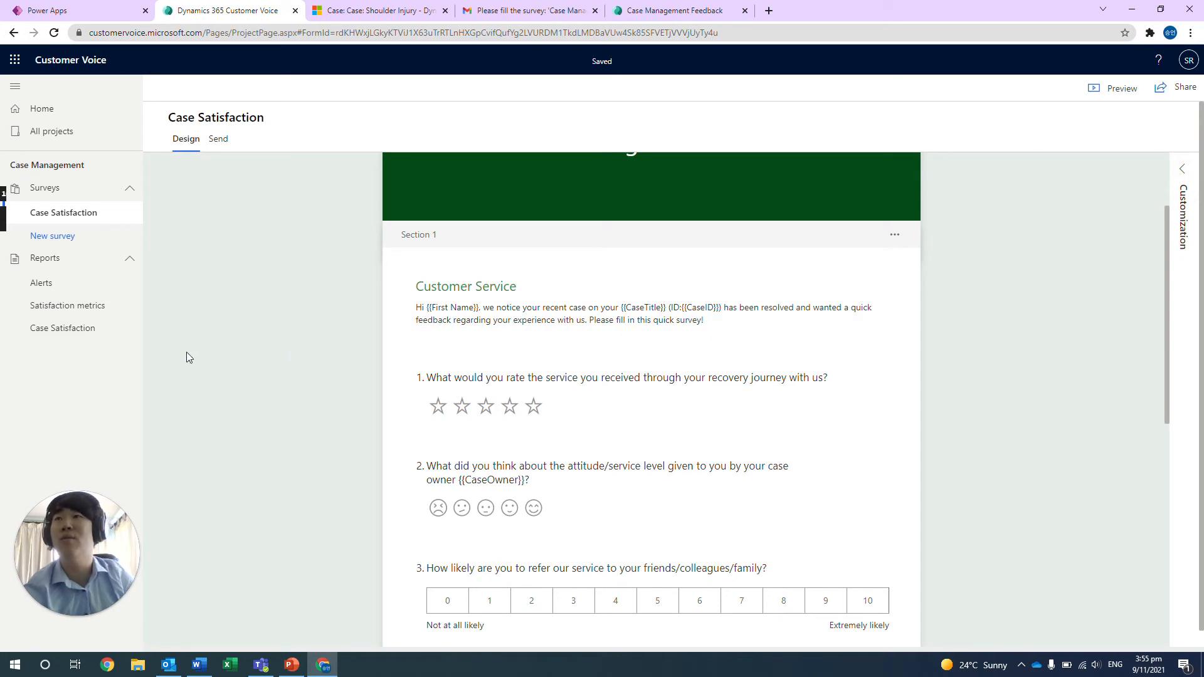
left_click(80, 329)
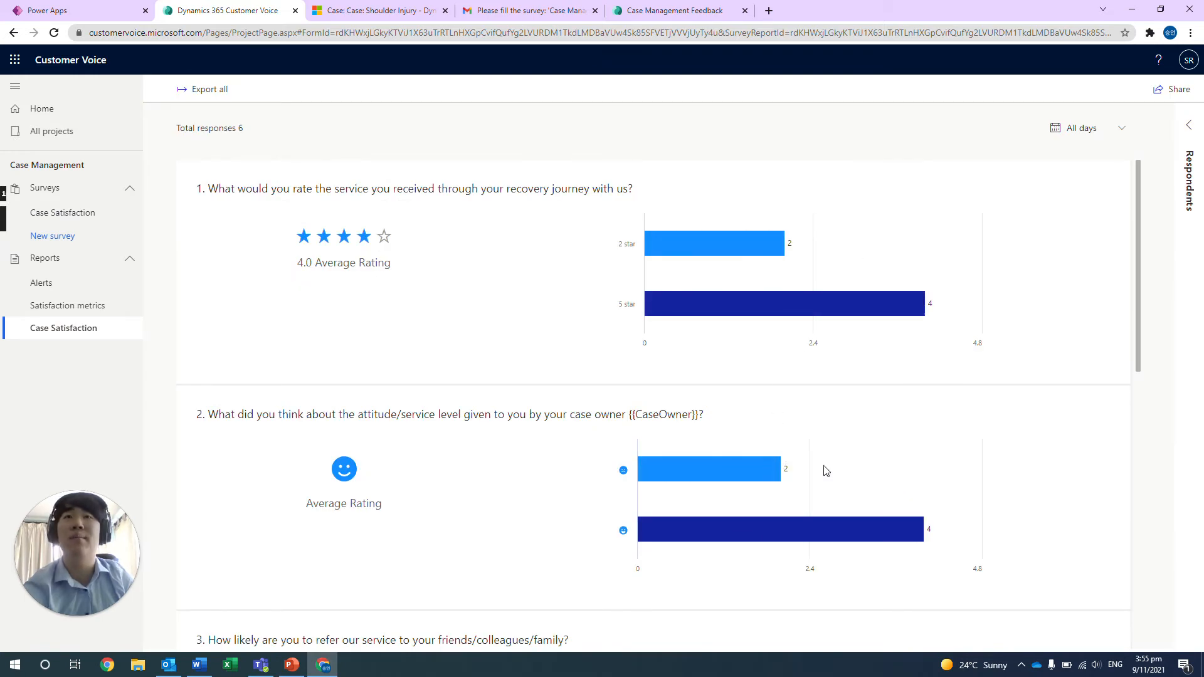
scroll(826, 471, "down", 3)
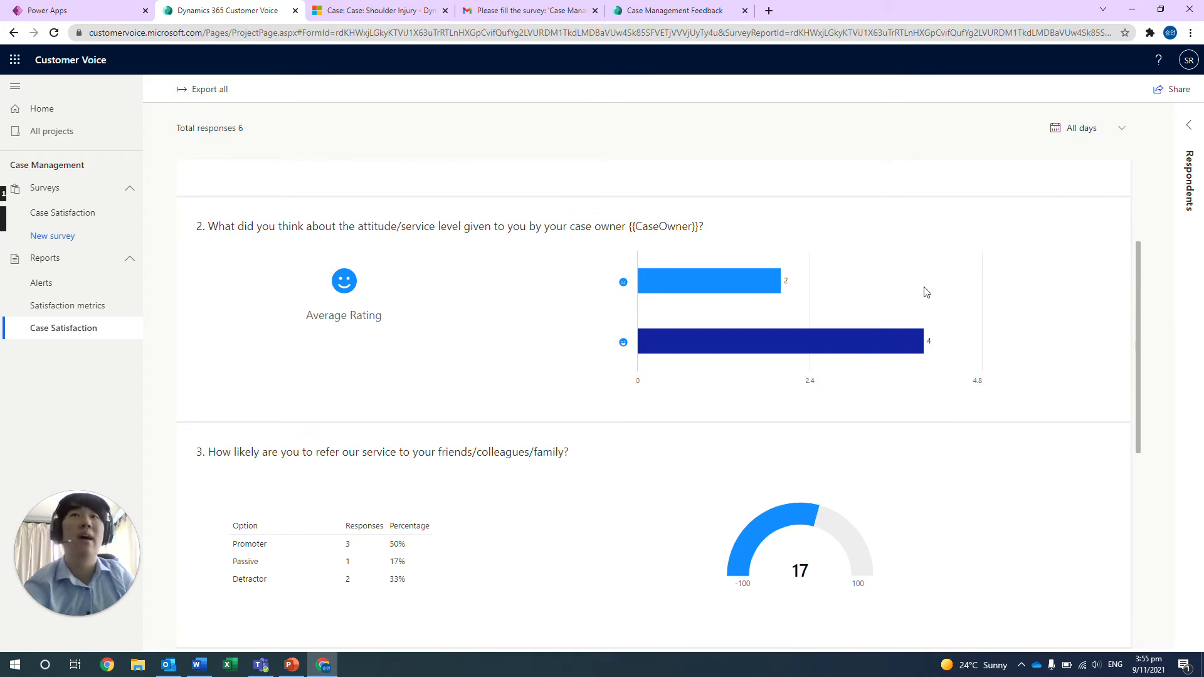
scroll(947, 262, "up", 3)
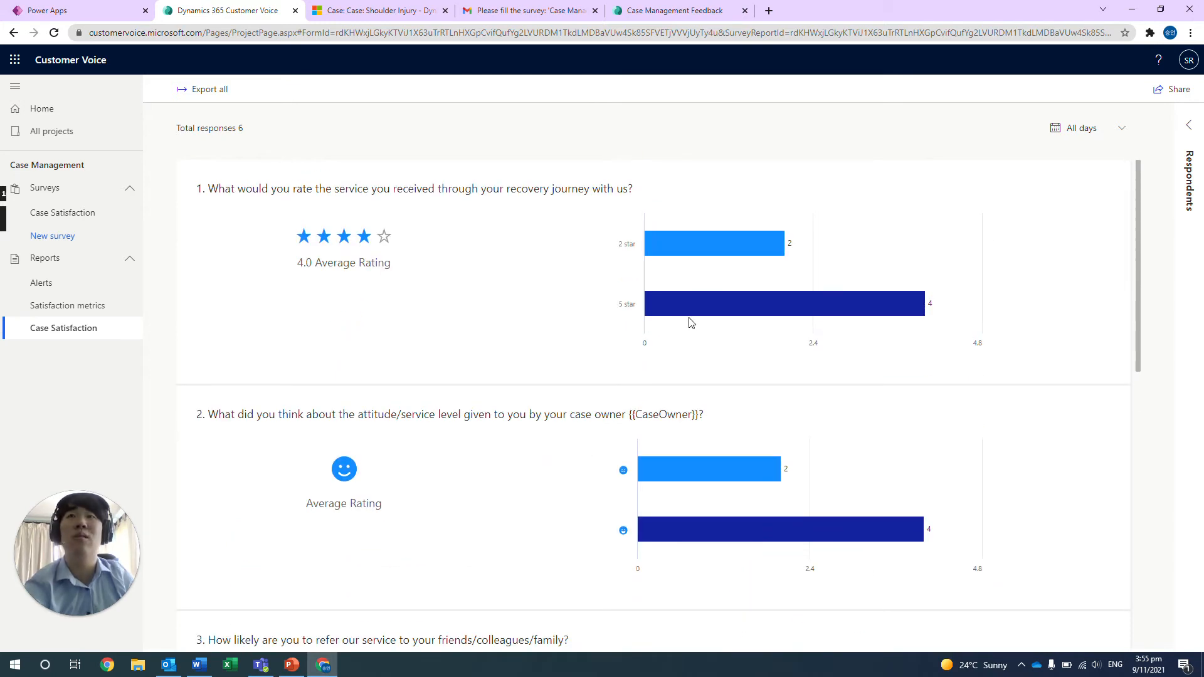
scroll(417, 407, "down", 5)
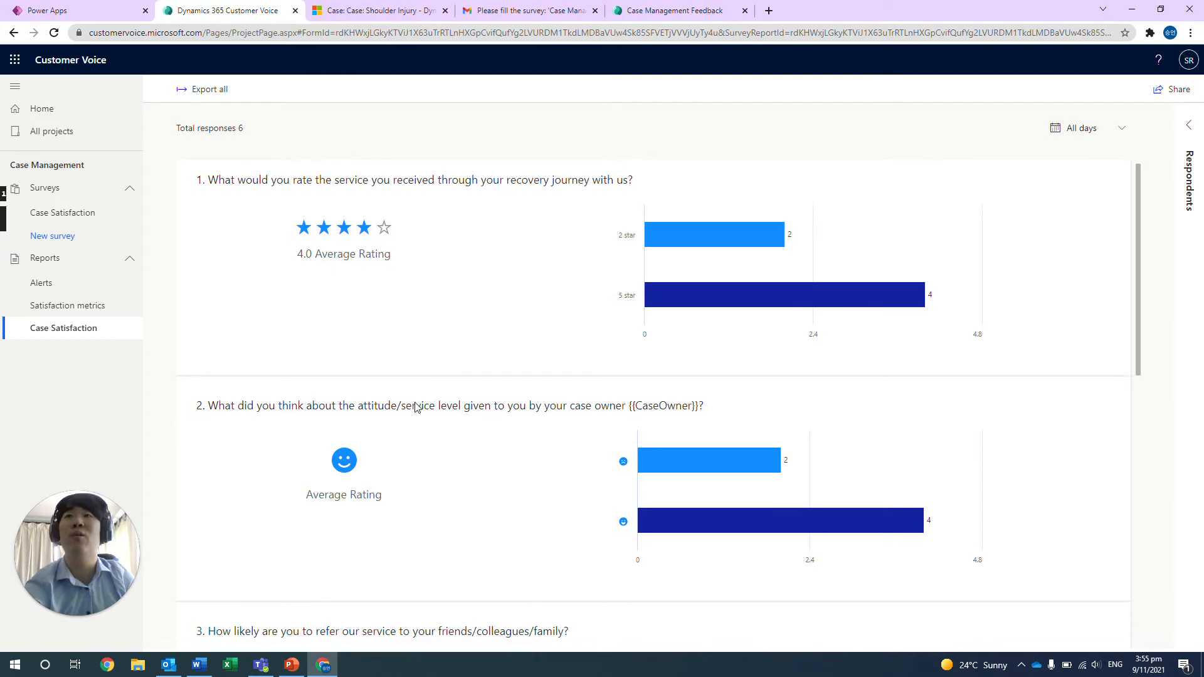
scroll(417, 406, "down", 5)
scroll(599, 431, "up", 2)
scroll(599, 430, "up", 8)
Step: Open the newest entry in the report's respondents list, read through its survey answers and close it
left_click(1187, 154)
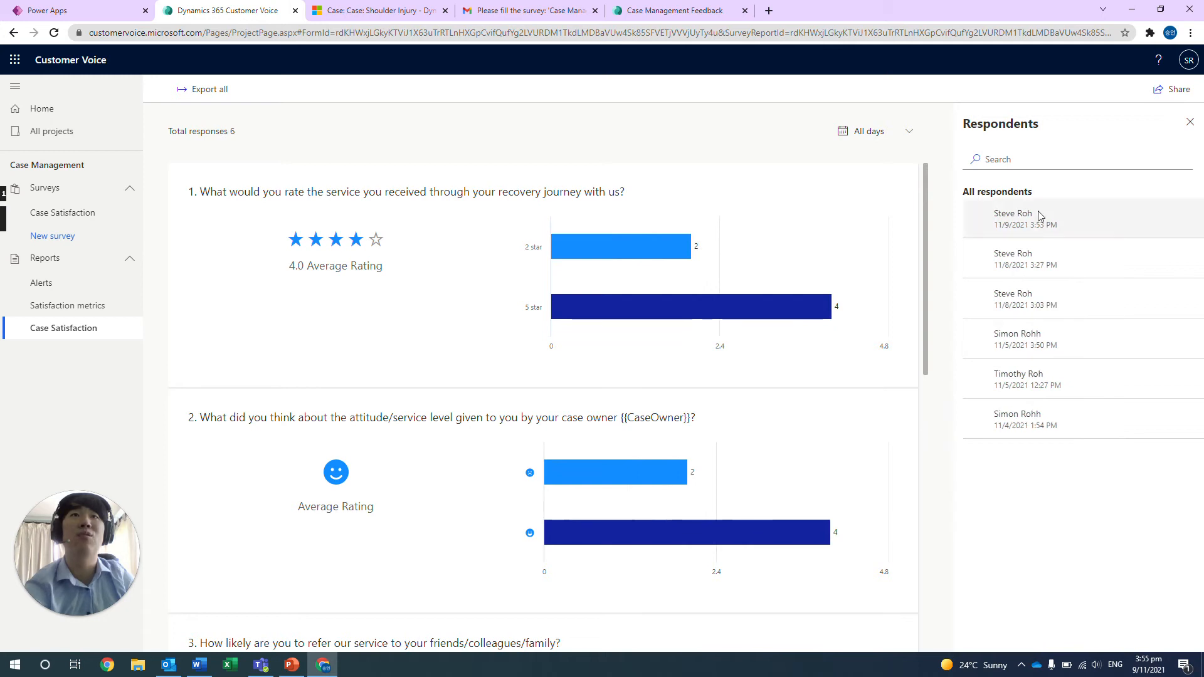
left_click(1038, 217)
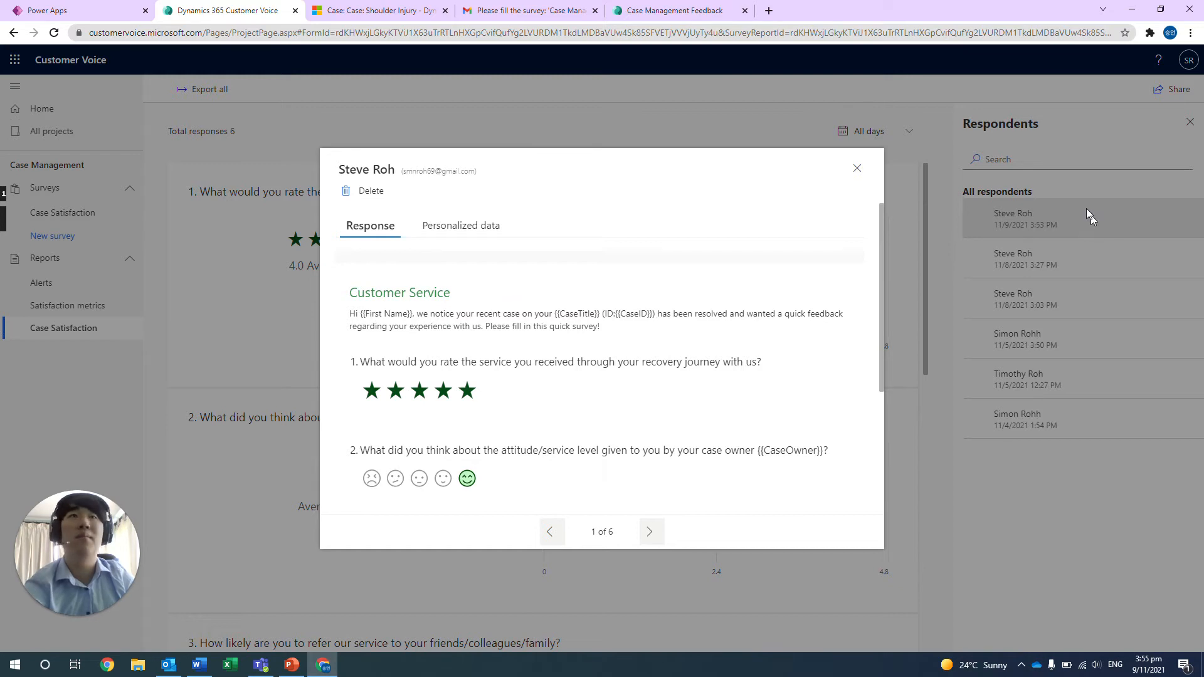
scroll(414, 354, "down", 1)
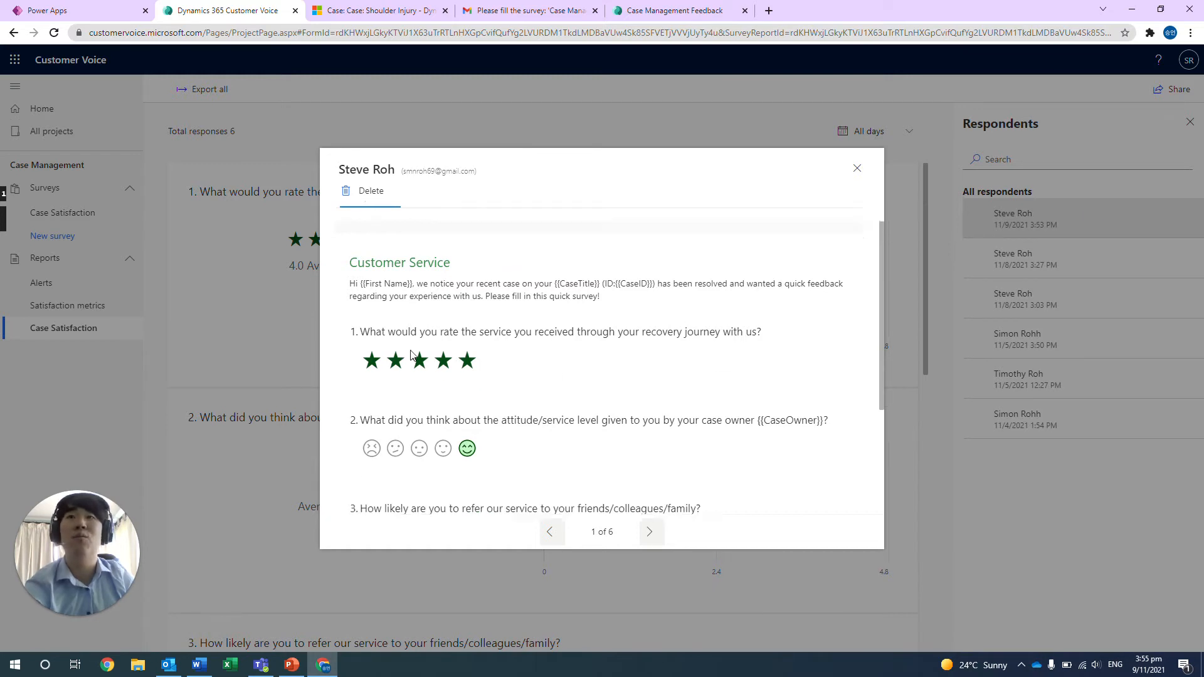
scroll(561, 417, "down", 2)
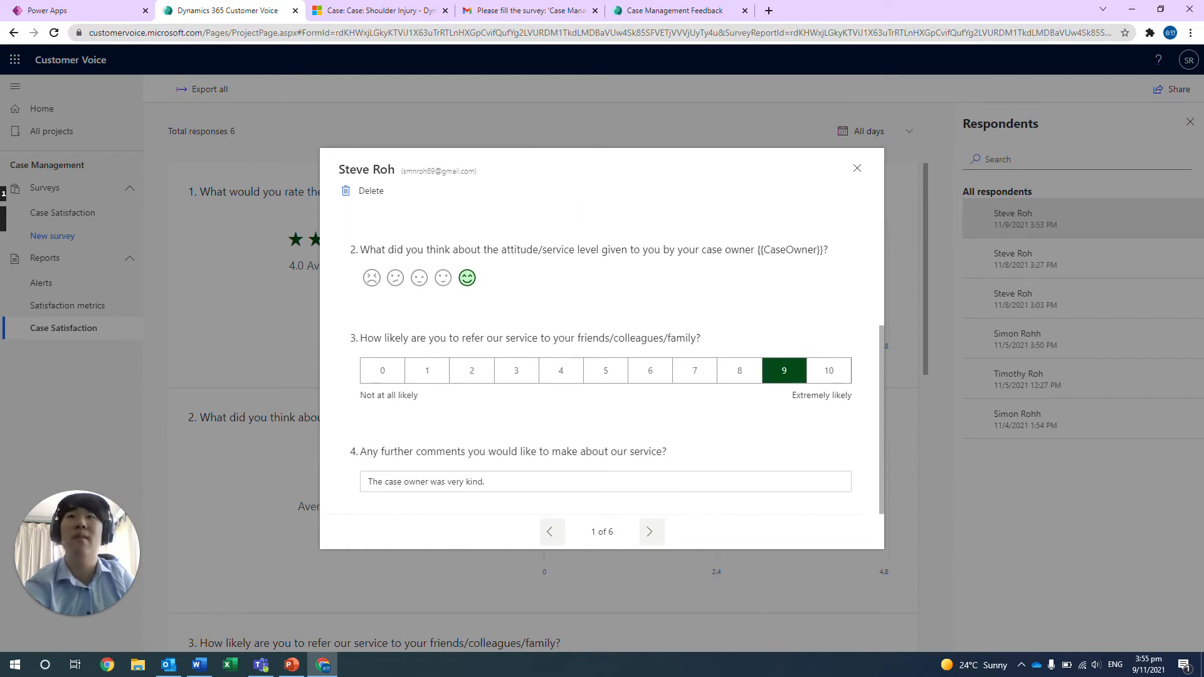
left_click(765, 578)
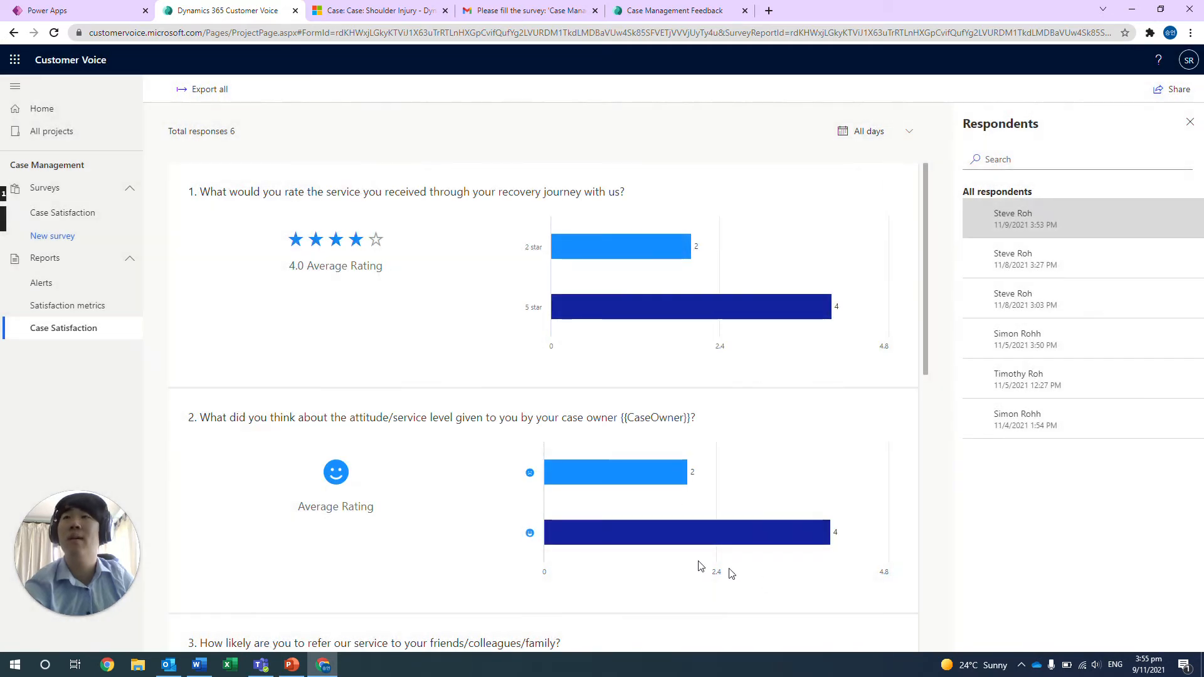
Step: Review the CSAT, Sentiment and NPS charts in the satisfaction metrics report, then open the project's alerts
left_click(88, 315)
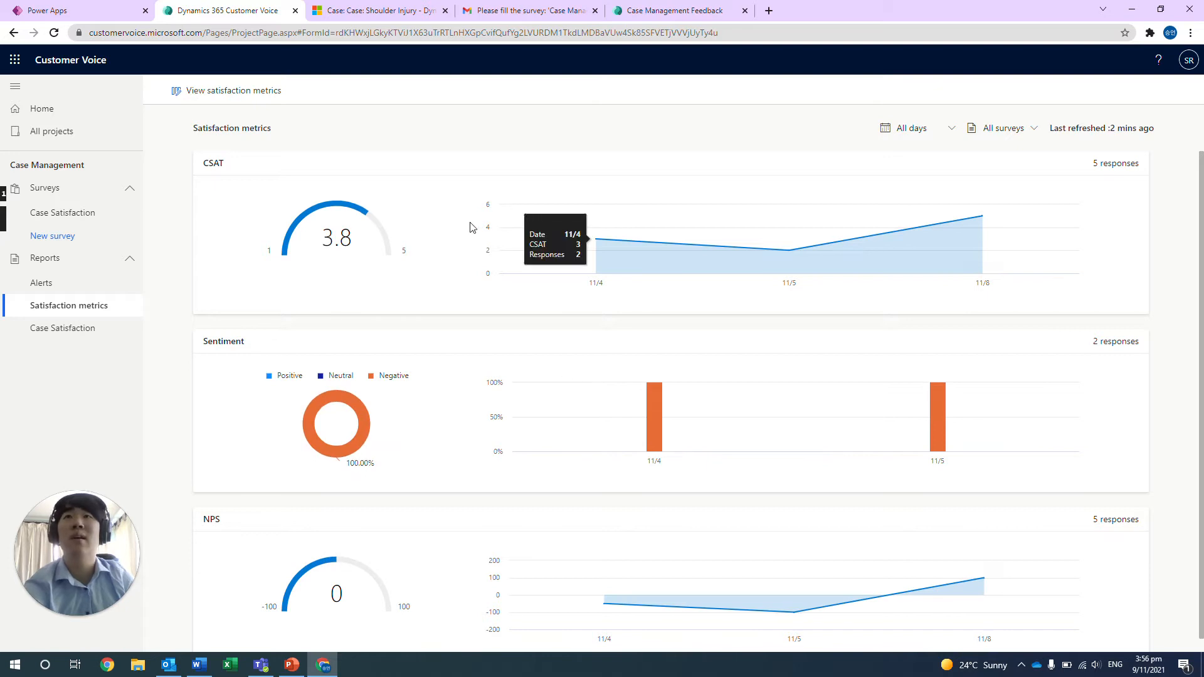
mouse_move(353, 203)
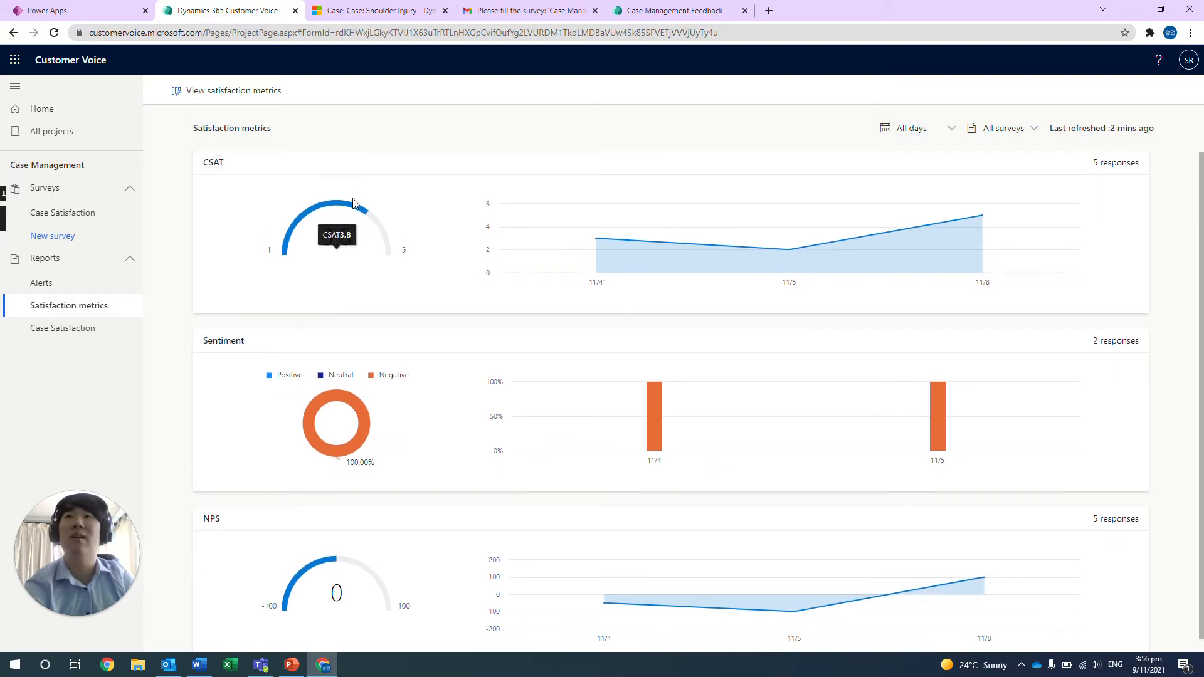
scroll(344, 473, "down", 1)
mouse_move(274, 404)
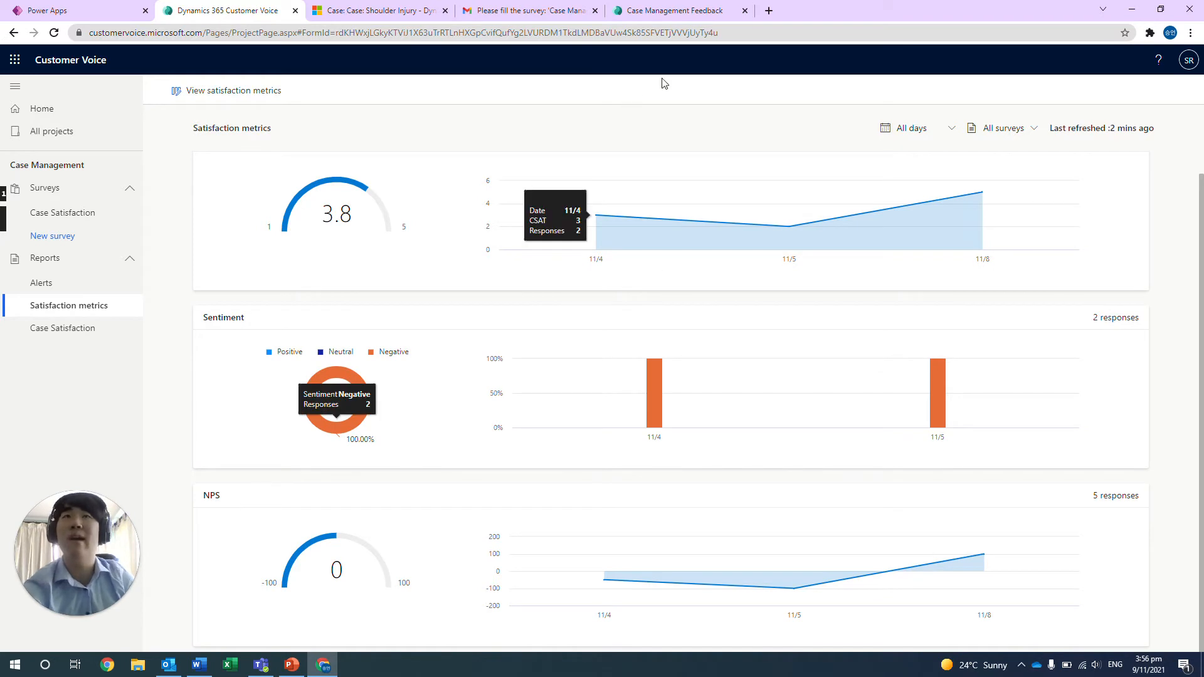
scroll(891, 242, "up", 1)
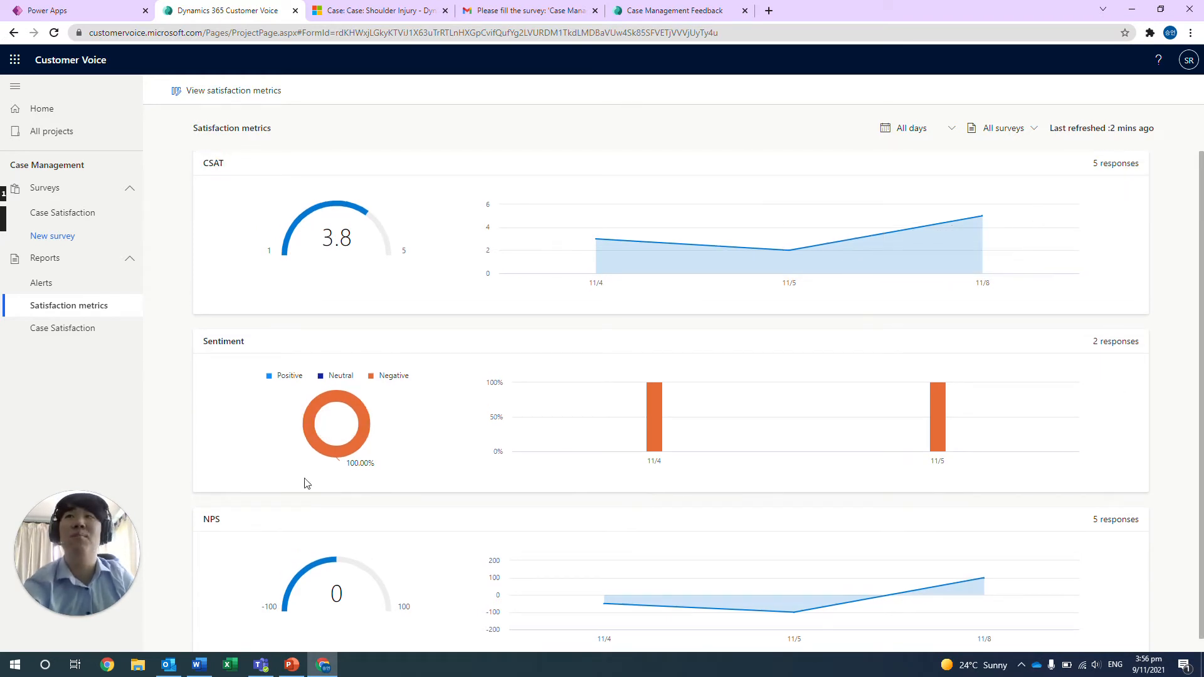
left_click(69, 290)
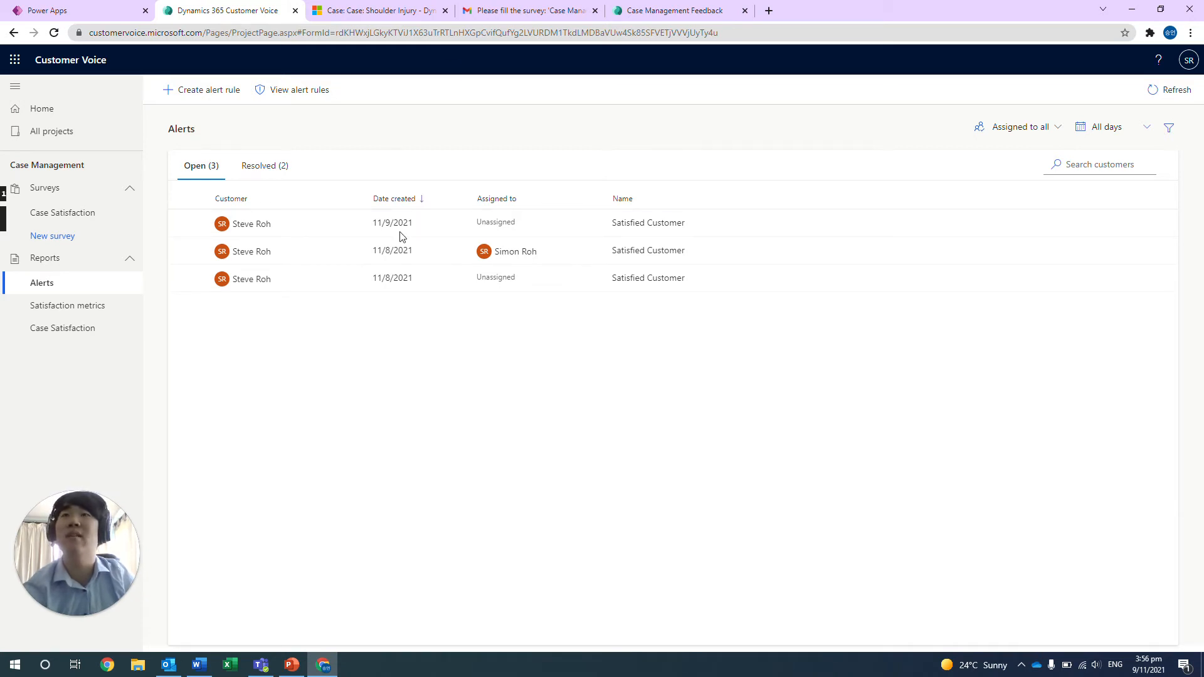
Step: Switch to Dynamics 365, change to the Customer Voice area and browse its alerts, surveys and responses
left_click(412, 15)
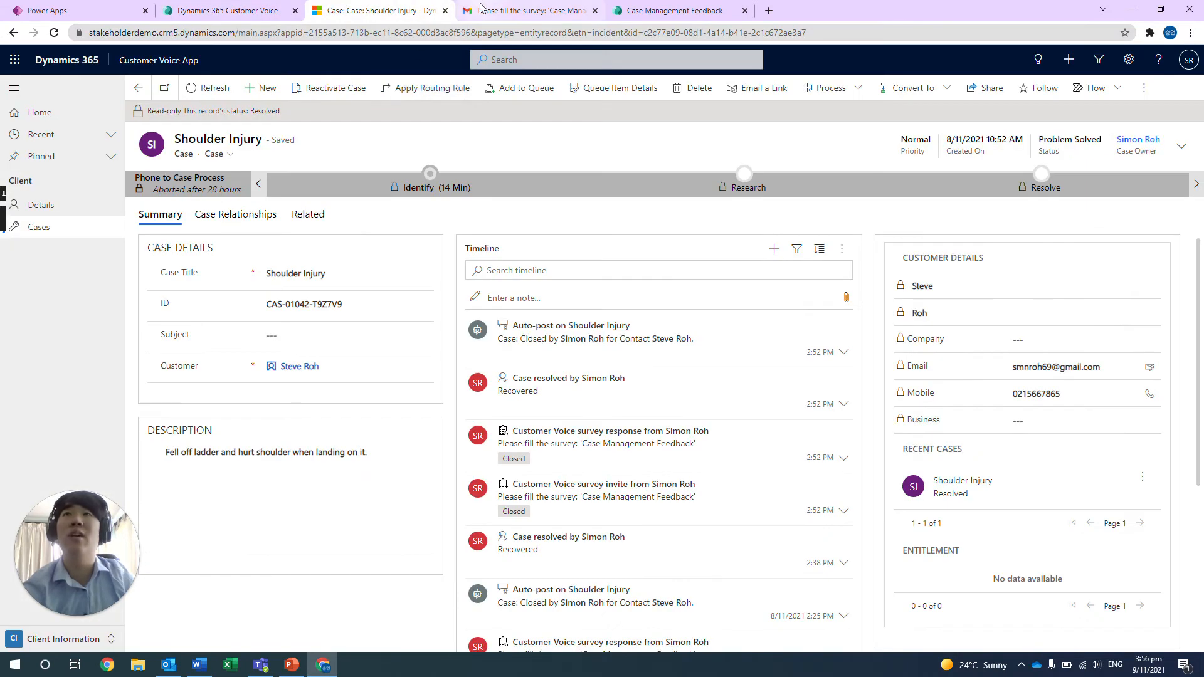
left_click(45, 640)
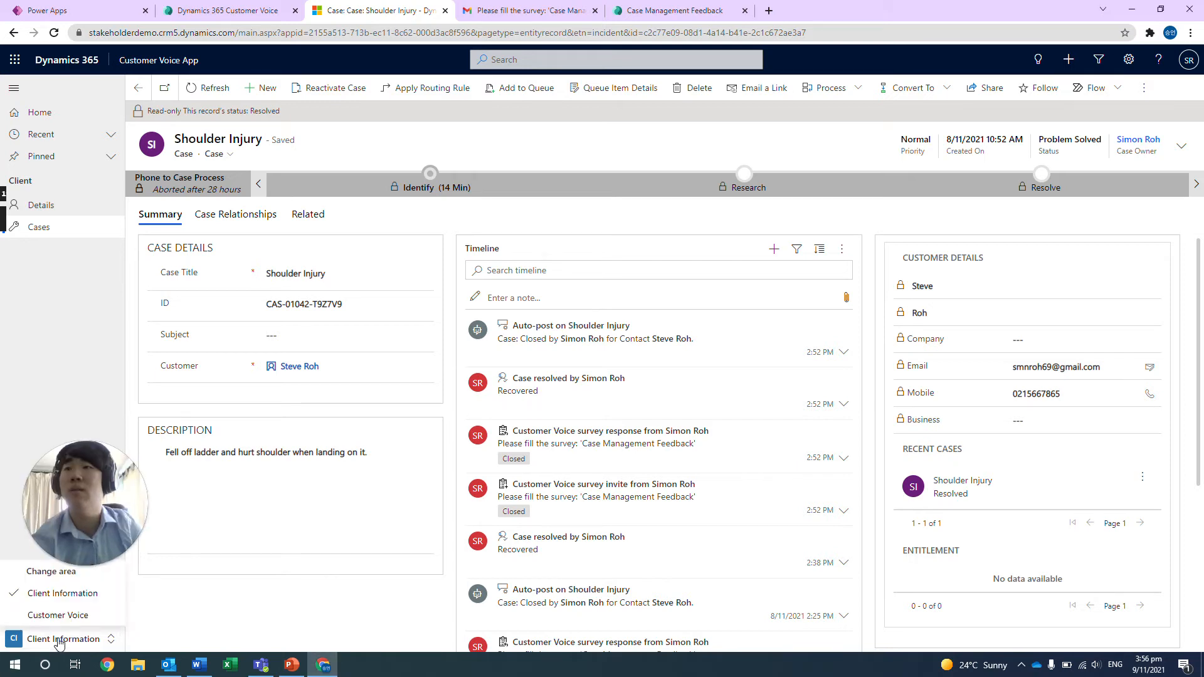
left_click(57, 616)
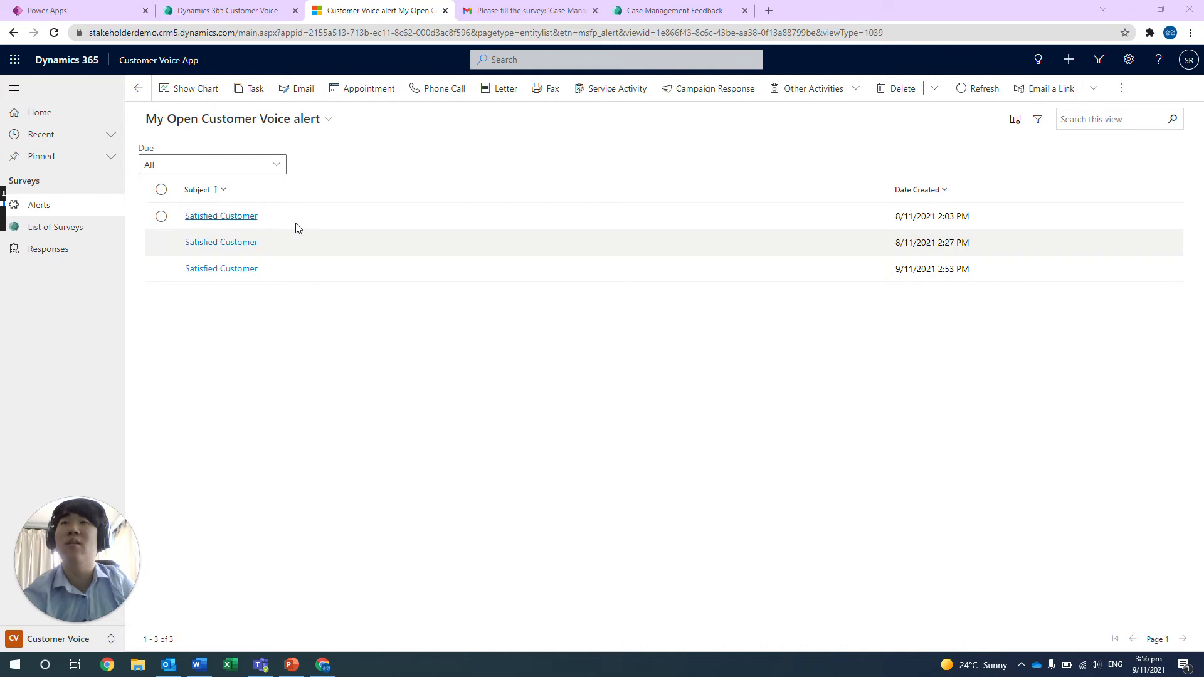
left_click(93, 239)
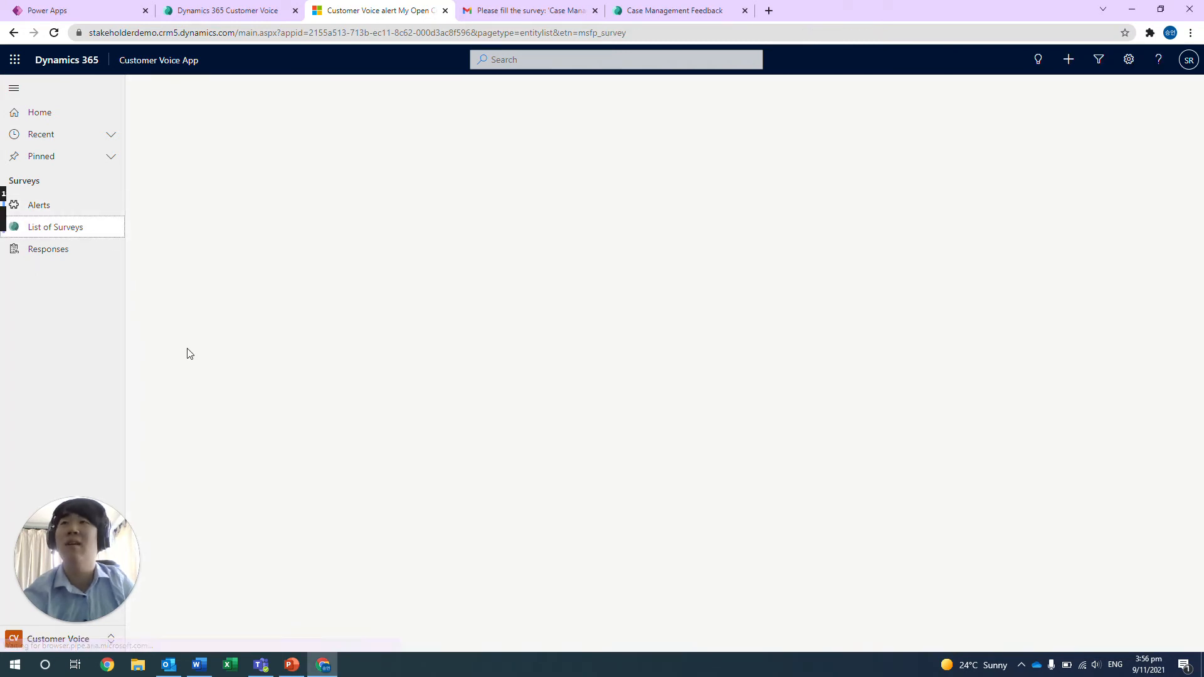
left_click(57, 256)
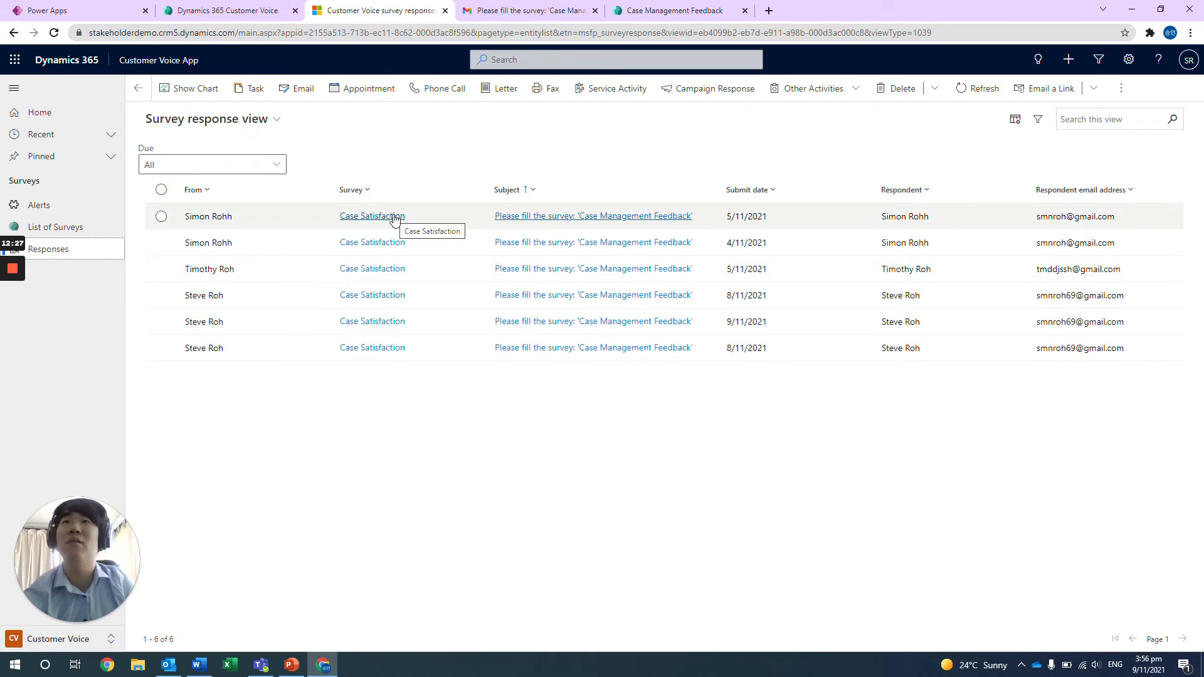
Step: Open the first listed 'Case Management Feedback' response and examine its answers and satisfaction metrics
left_click(527, 216)
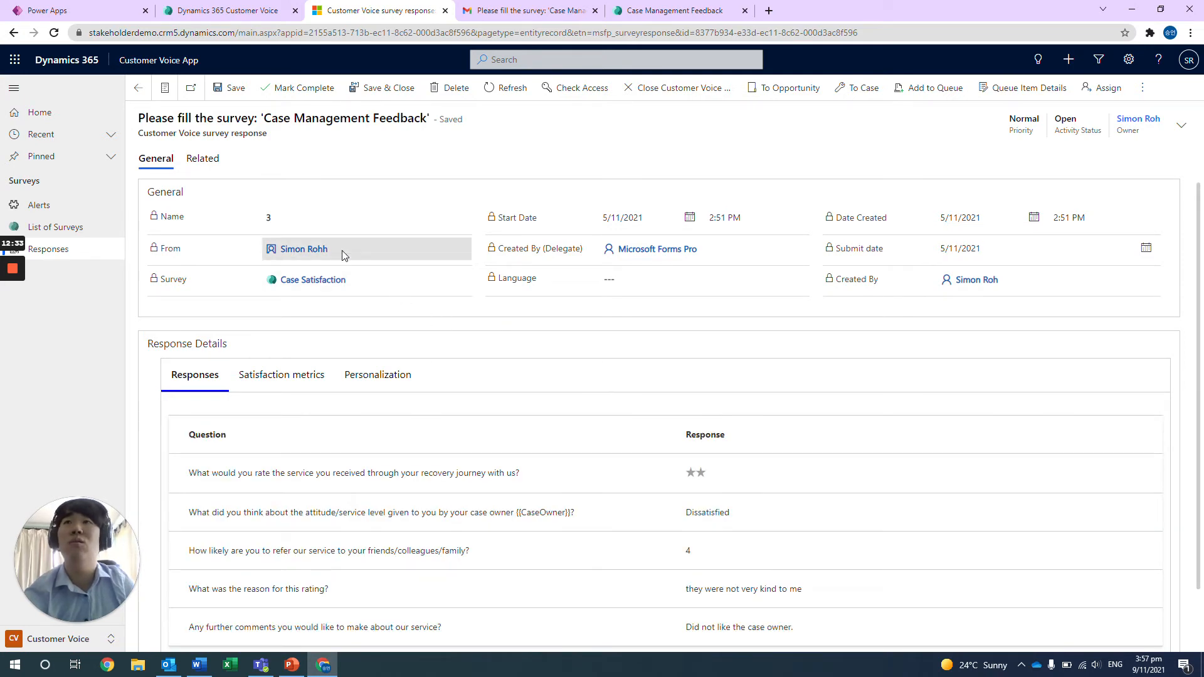
scroll(401, 329, "down", 2)
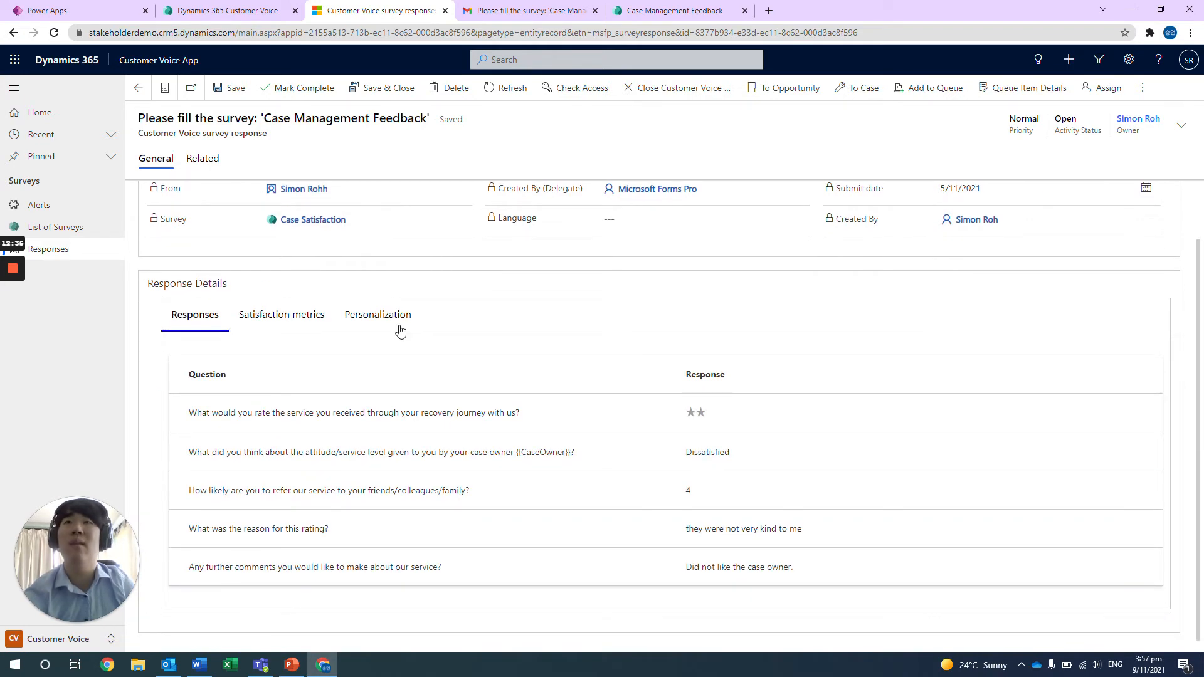
left_click(294, 332)
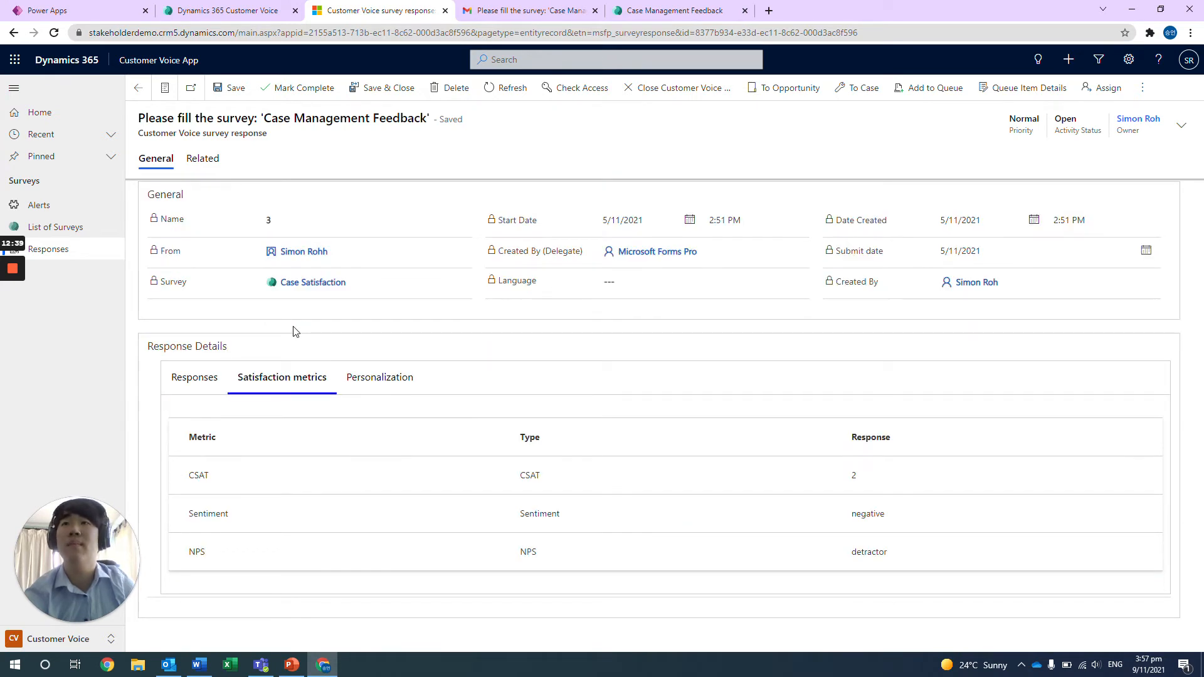
Step: Examine the personalization variables of the opened survey response, refreshing the record to load them
left_click(367, 384)
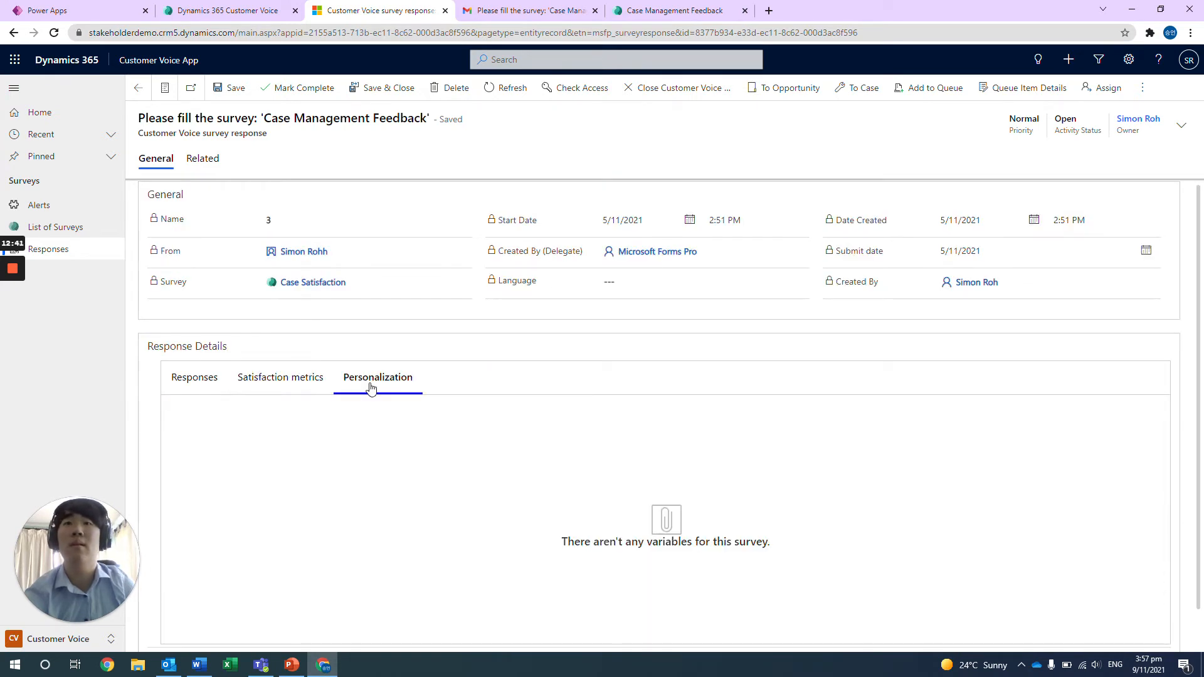
left_click(506, 87)
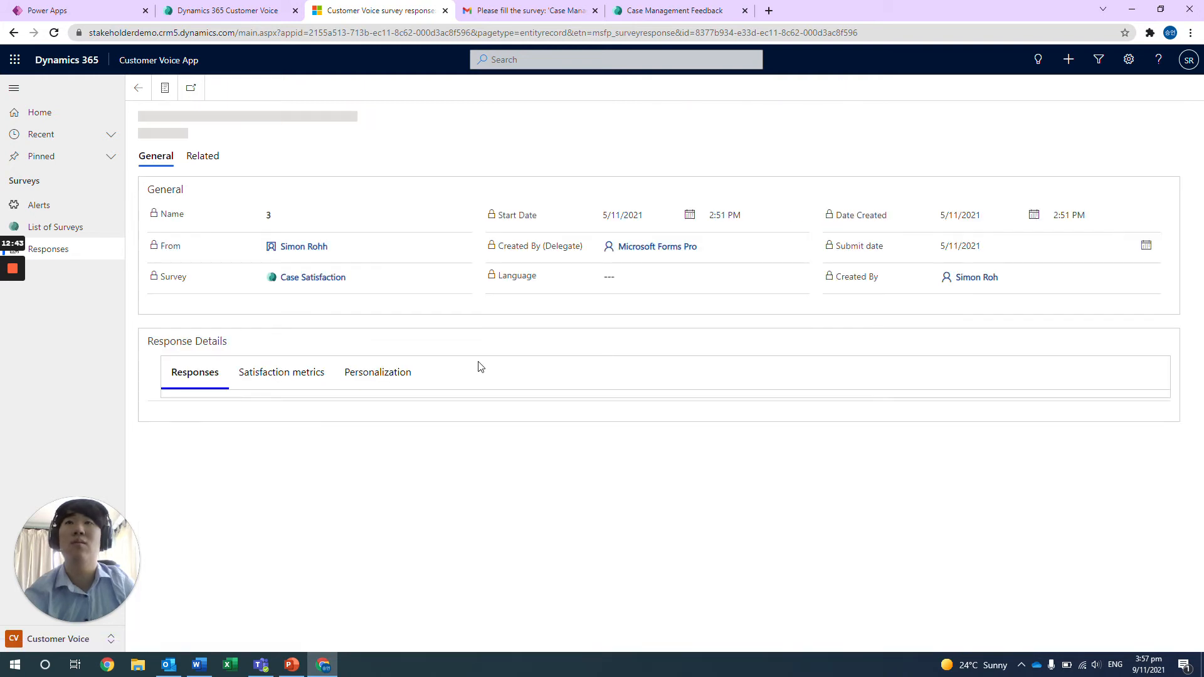
left_click(409, 389)
scroll(491, 424, "down", 2)
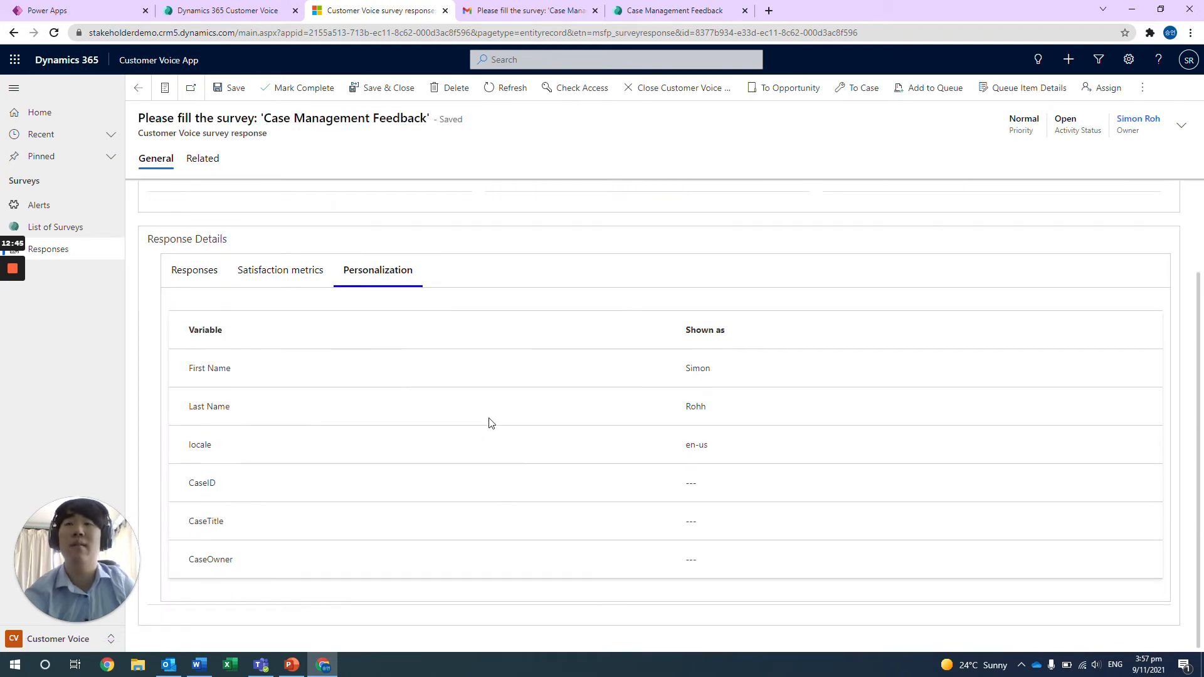
scroll(624, 341, "up", 2)
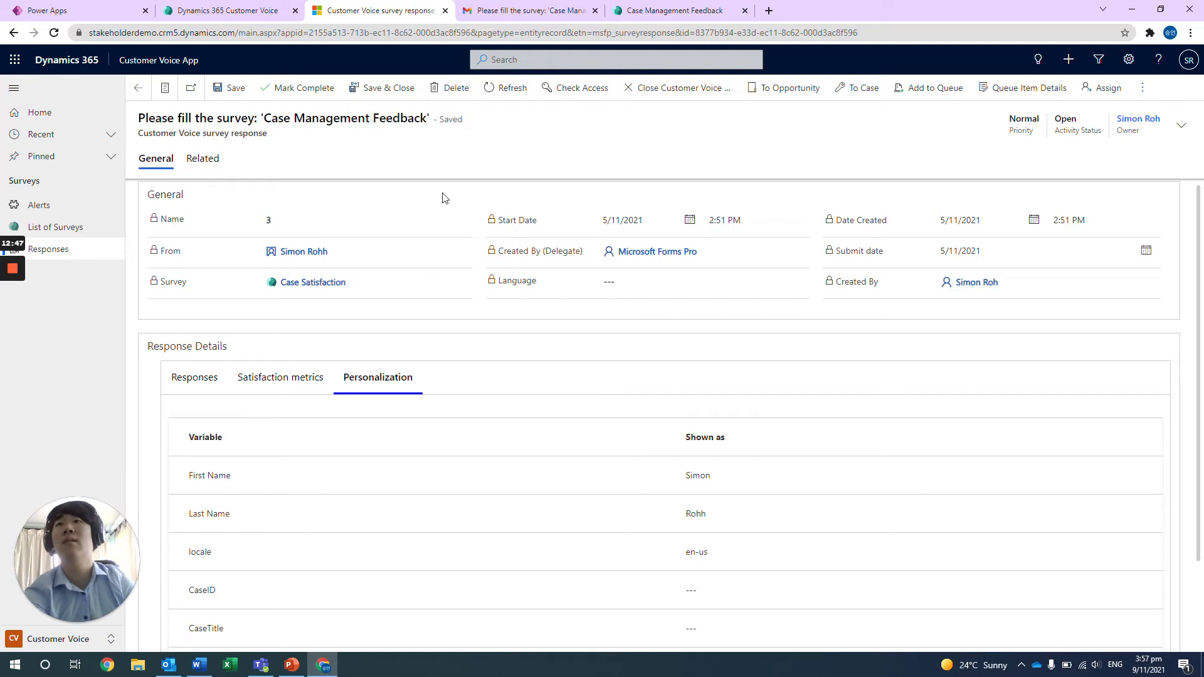
Step: Return to the Customer Voice home page, look at the templates for a new project and back out
left_click(227, 10)
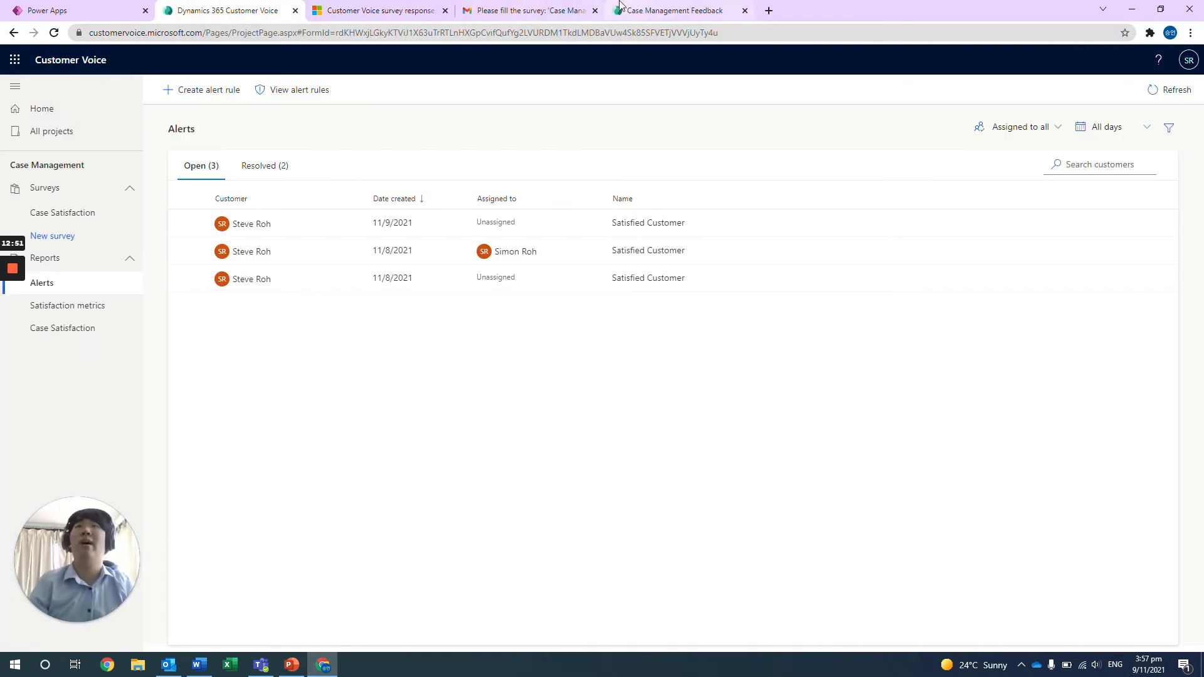
left_click(652, 8)
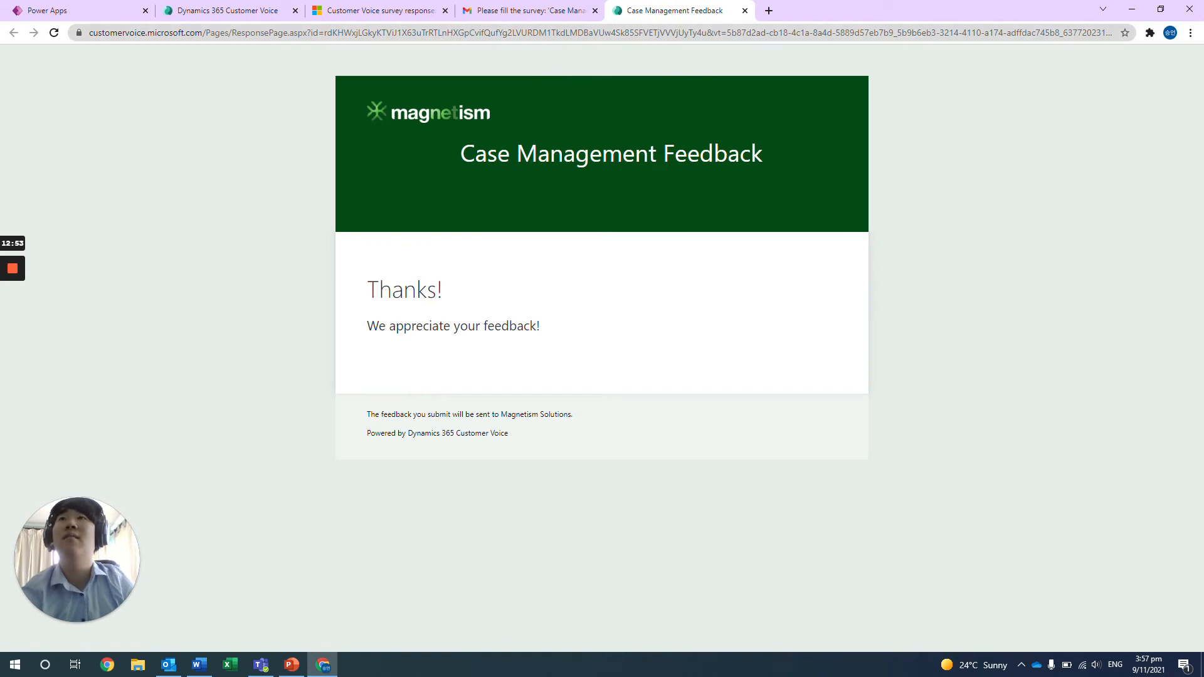
left_click(227, 18)
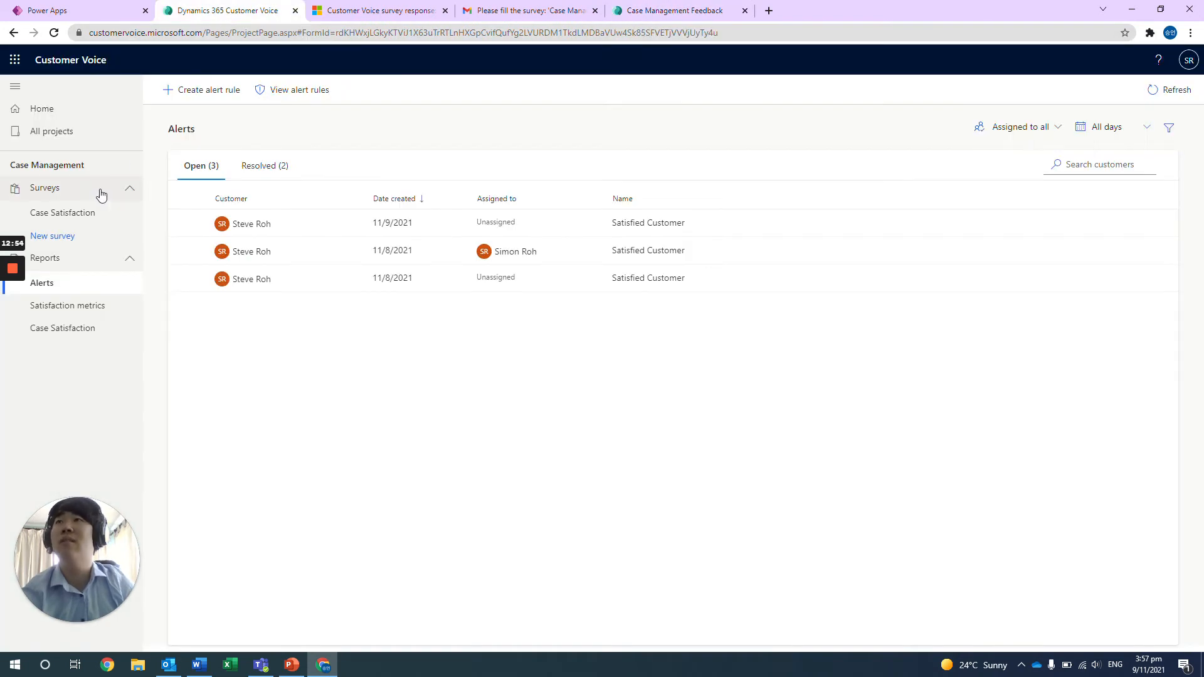
left_click(52, 116)
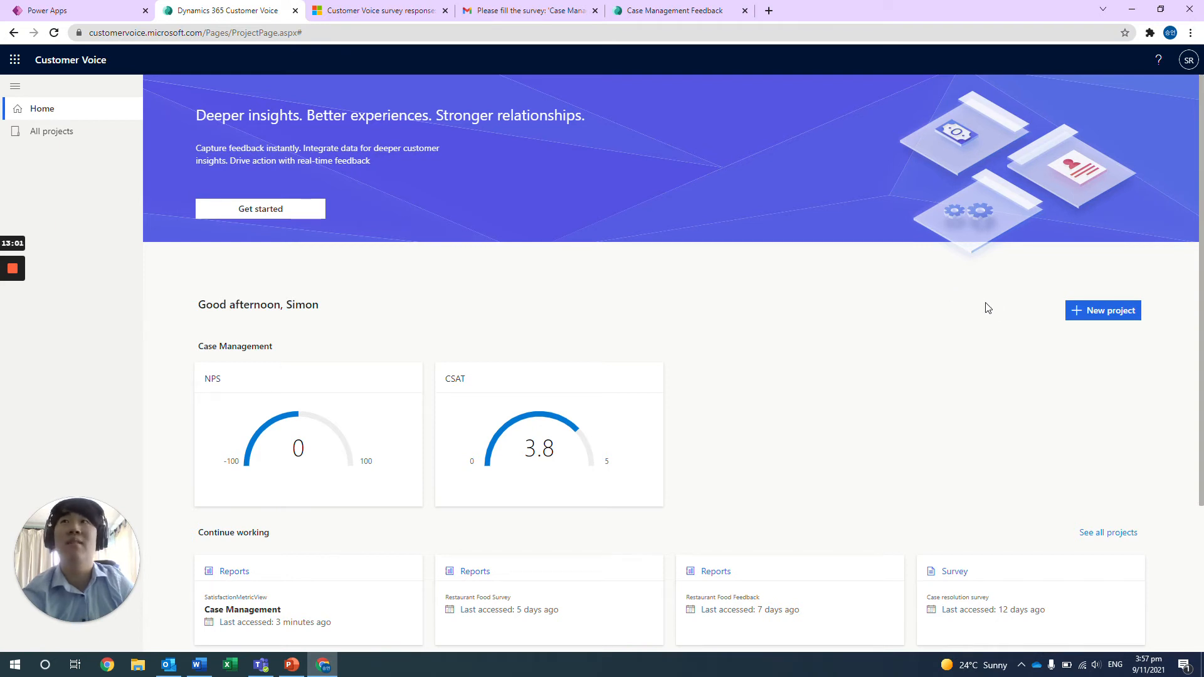
left_click(1080, 311)
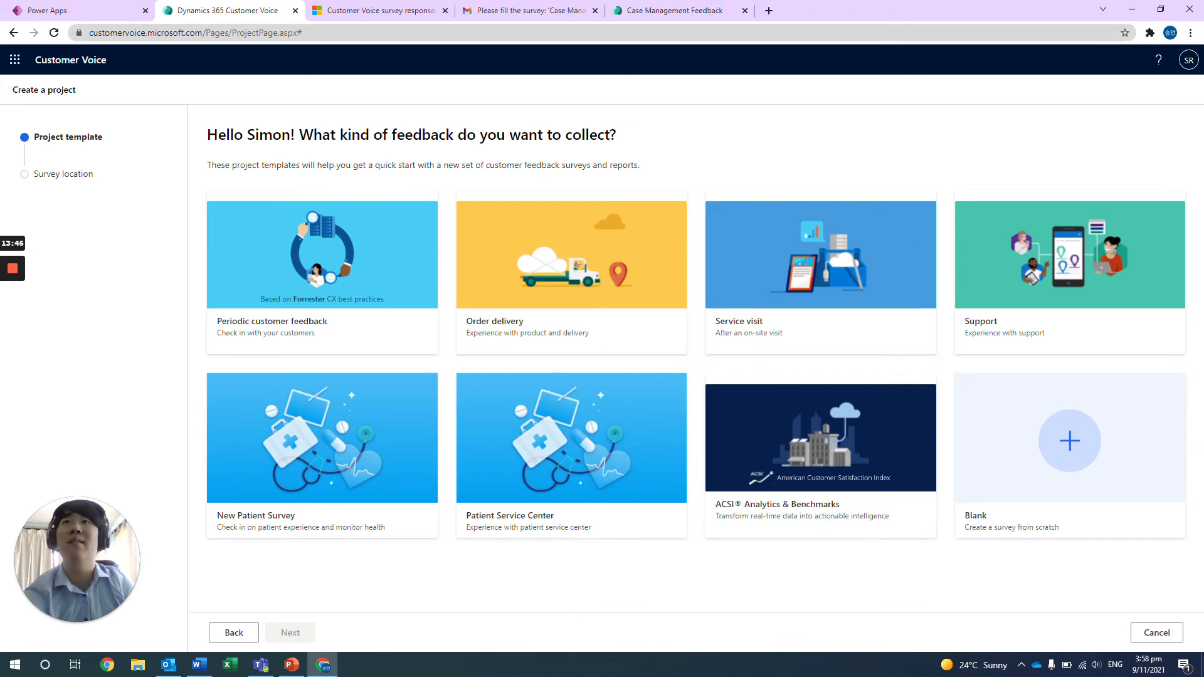
left_click(235, 633)
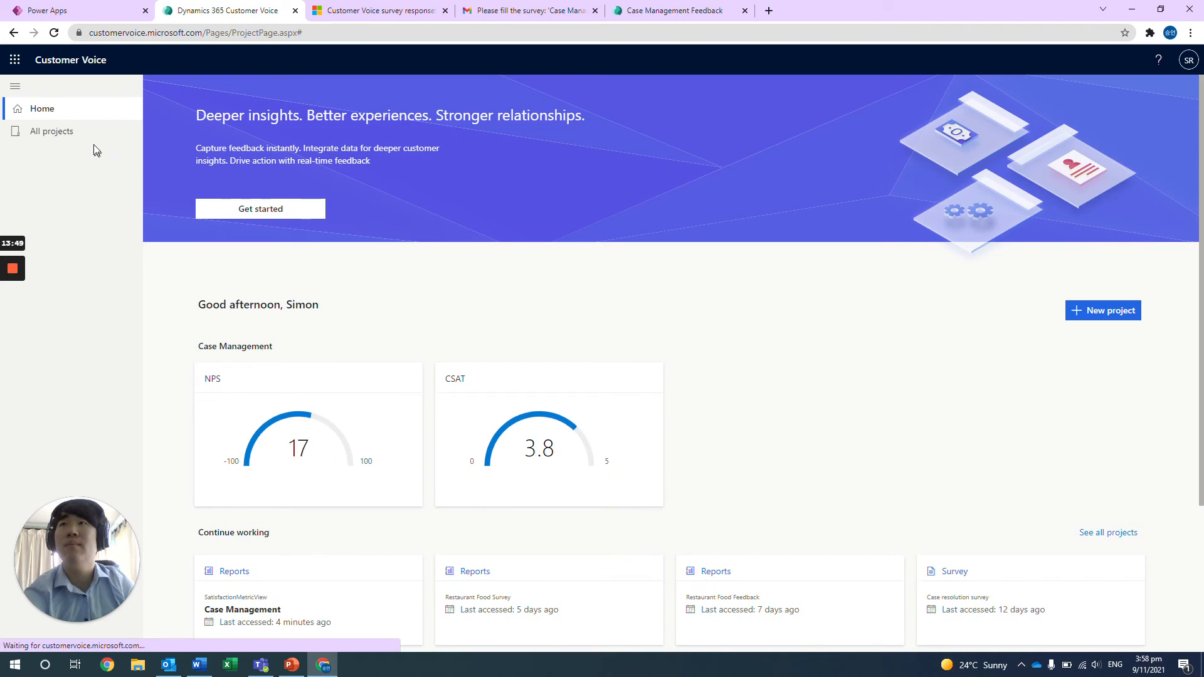
Step: Open the Case Satisfaction survey of the Case Management project and browse the styles offered for its header
left_click(88, 132)
left_click(278, 161)
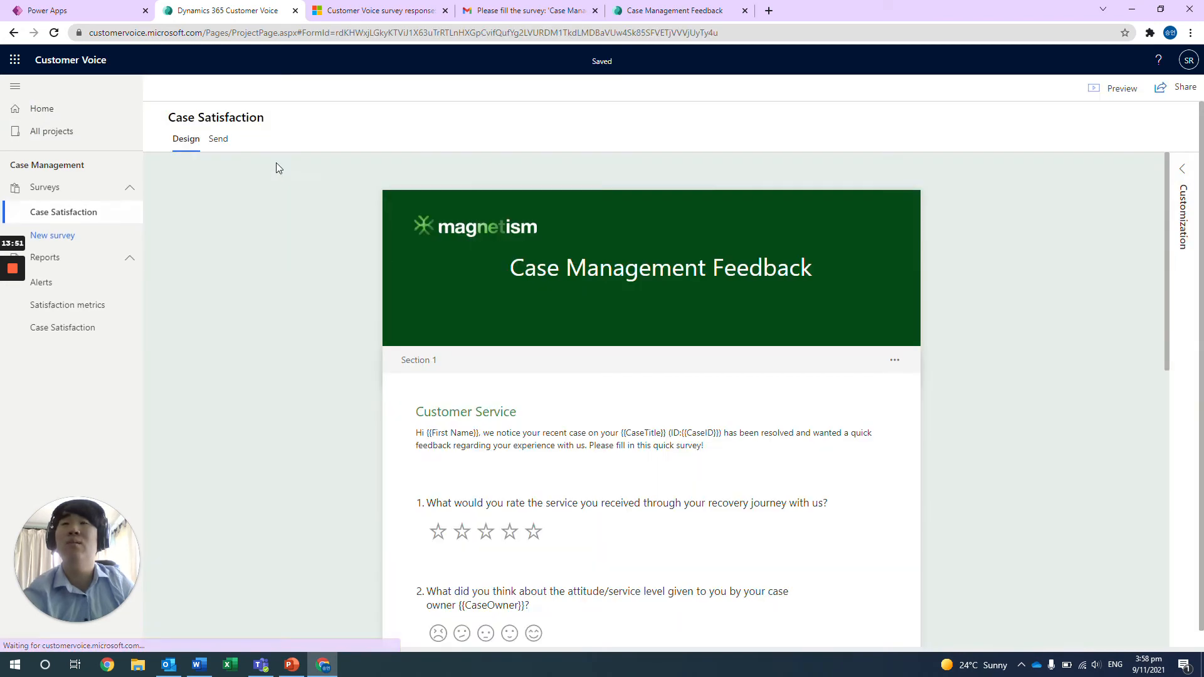
left_click(544, 302)
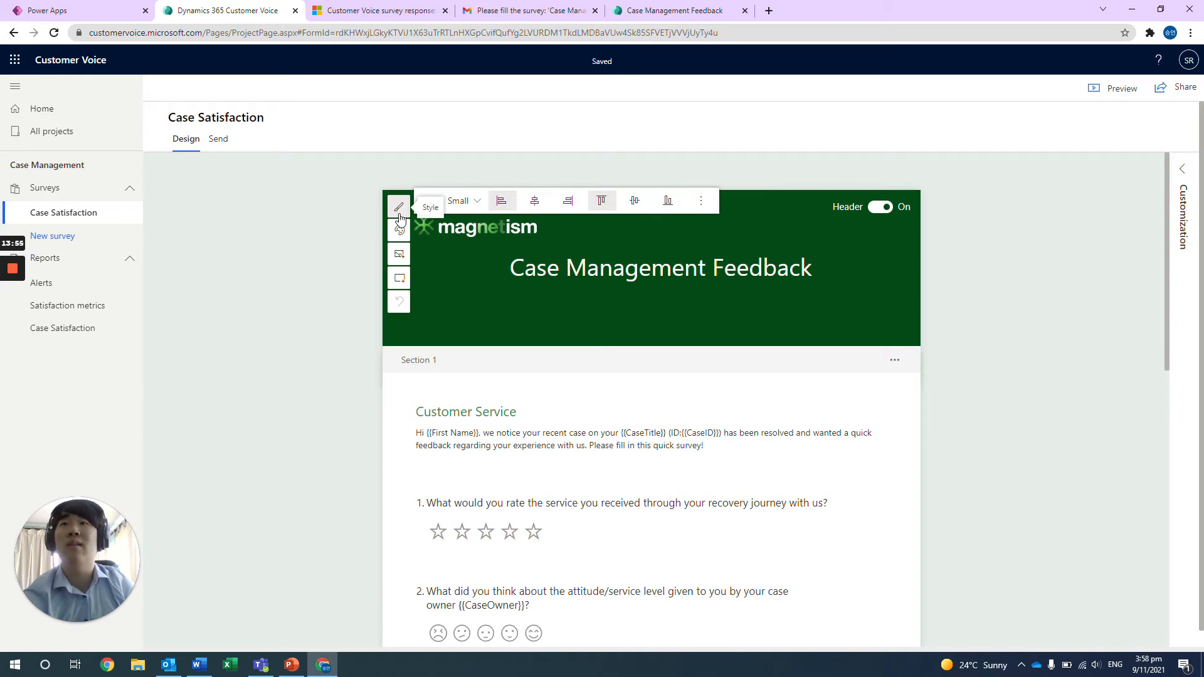
left_click(400, 210)
scroll(1032, 272, "down", 2)
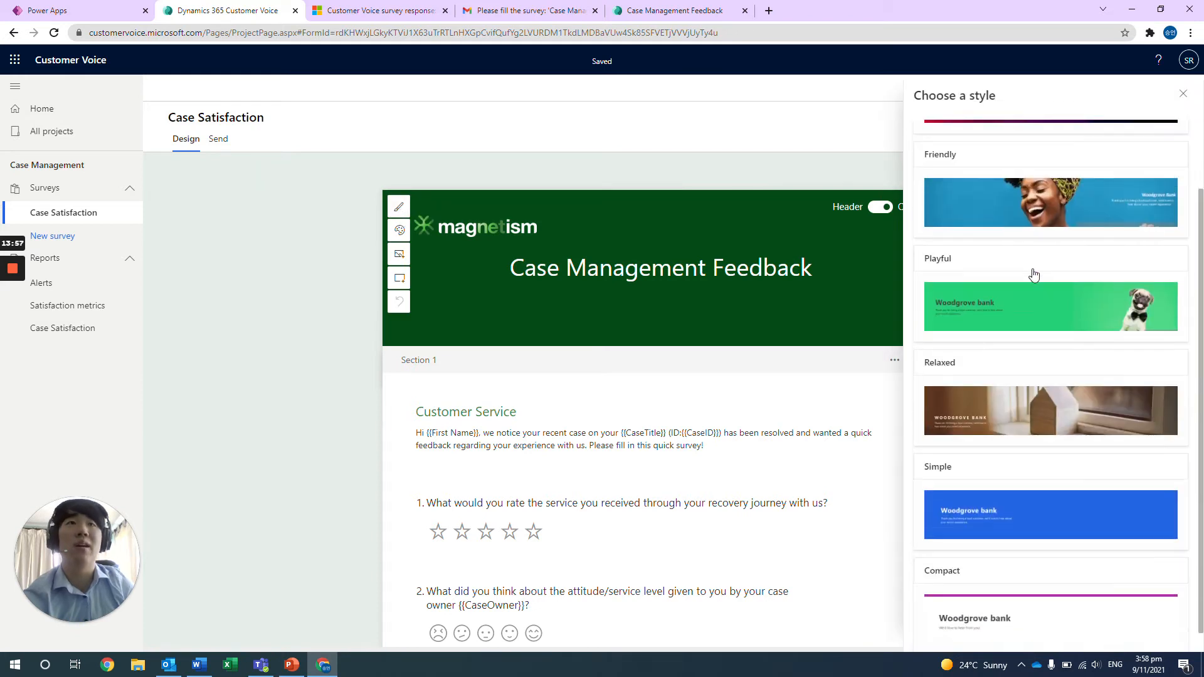
scroll(1019, 289, "up", 2)
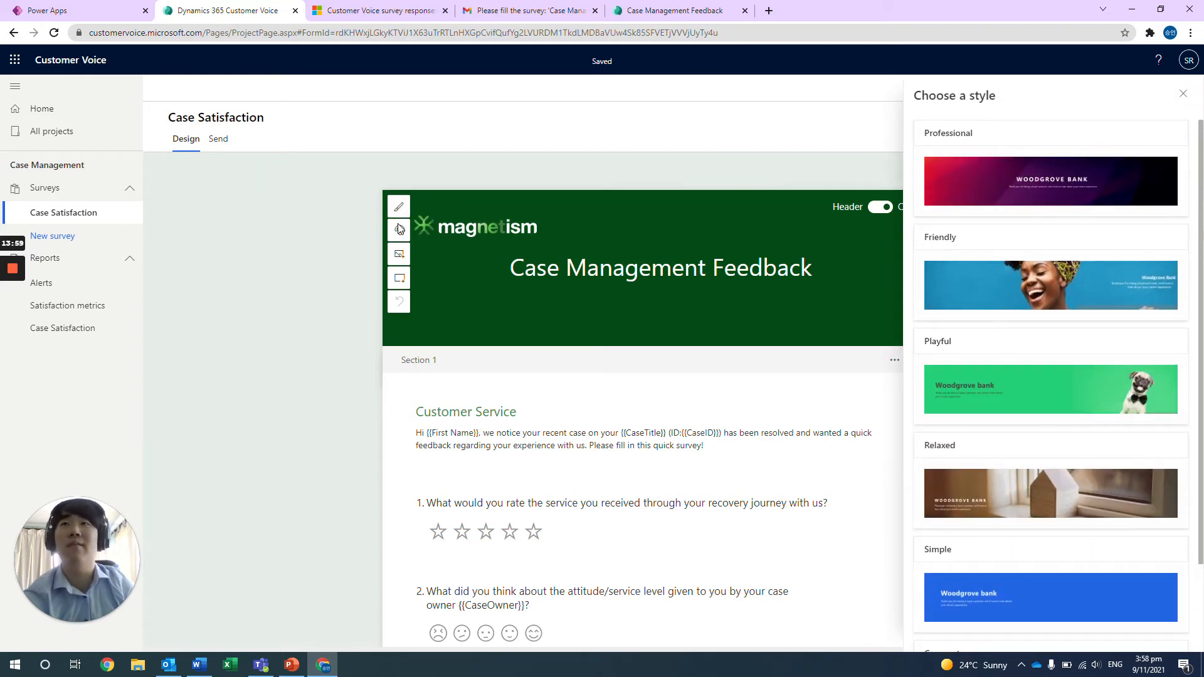
Step: Look at the survey header's color, background image and logo upload options, leaving the file selection without choosing a picture
left_click(398, 230)
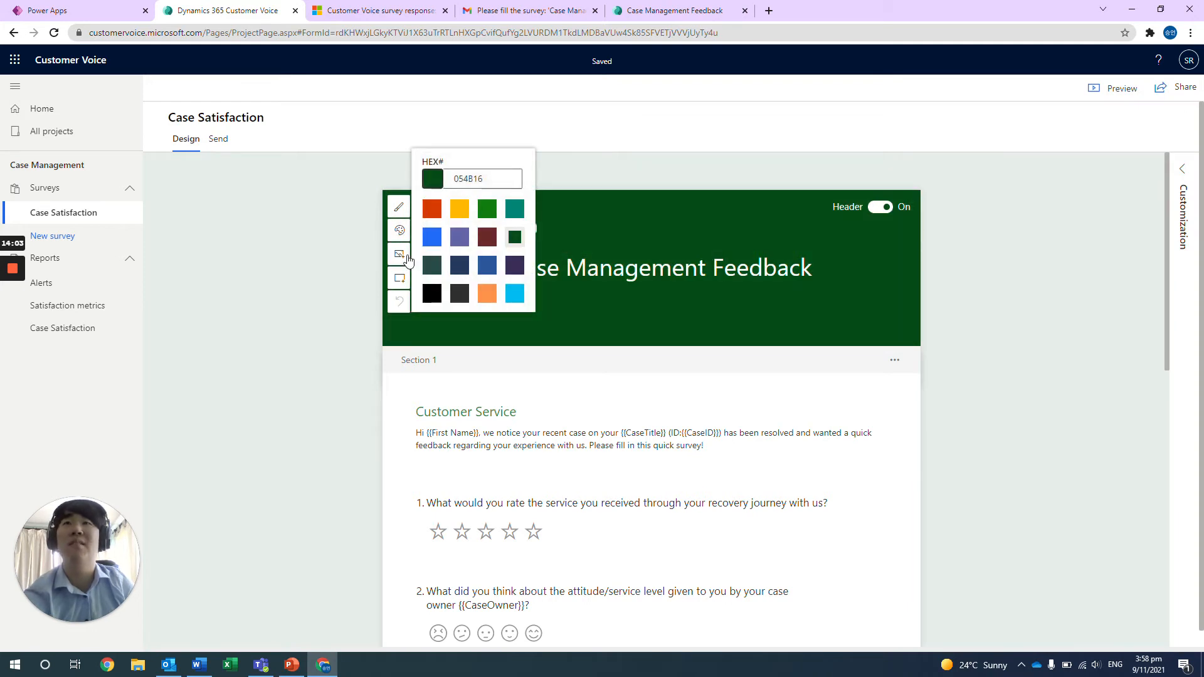
left_click(596, 243)
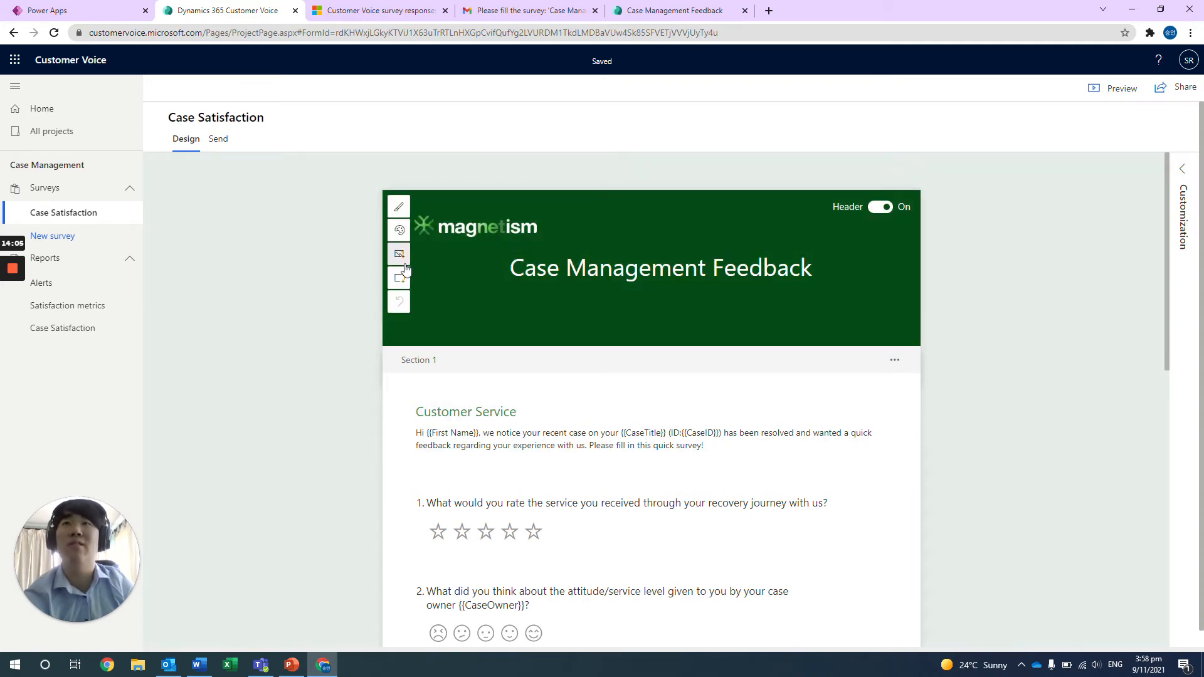
left_click(449, 251)
left_click(400, 254)
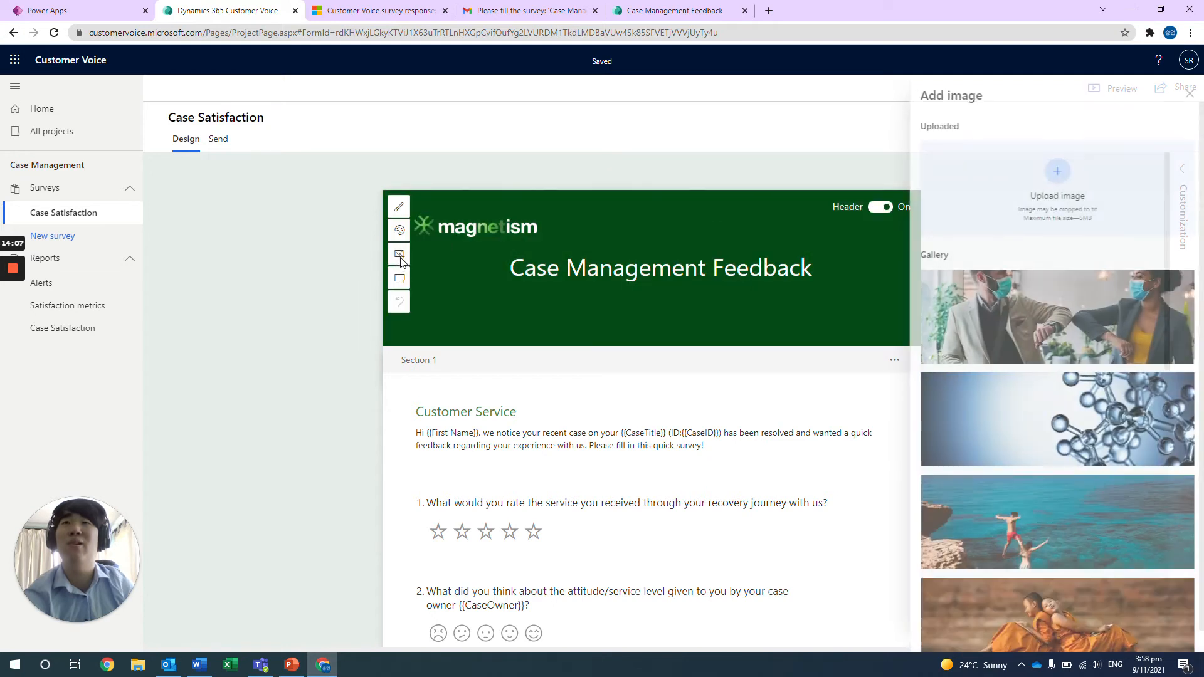
scroll(1016, 410, "down", 3)
scroll(1016, 410, "down", 5)
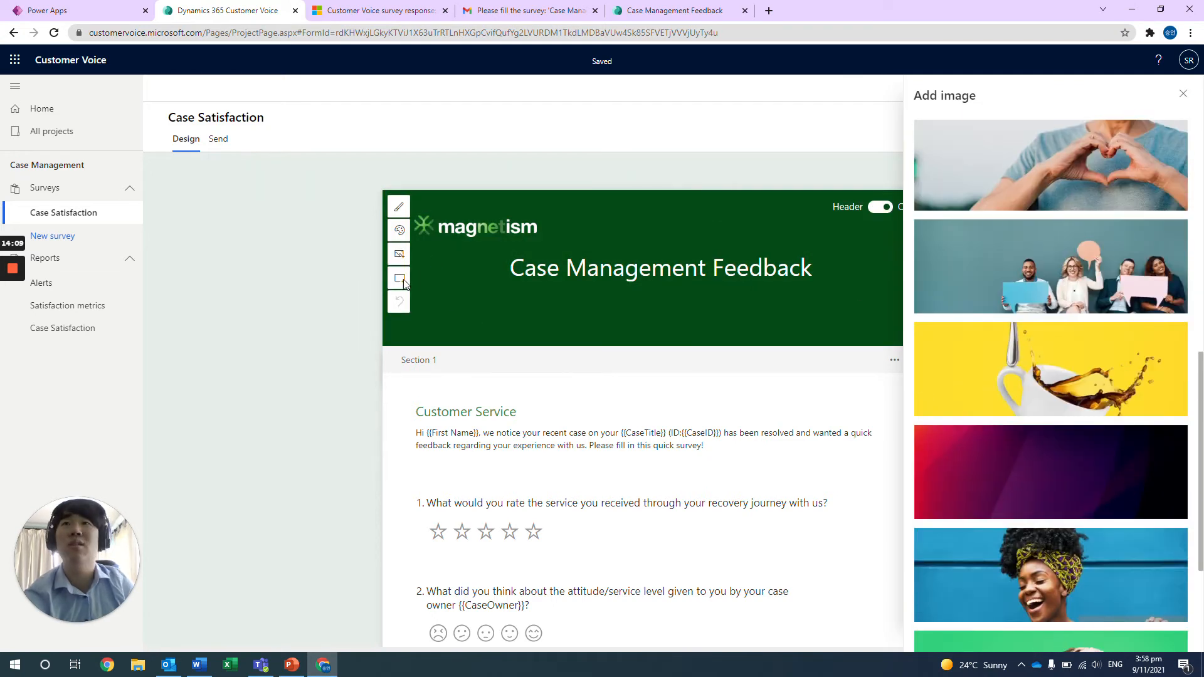
left_click(400, 279)
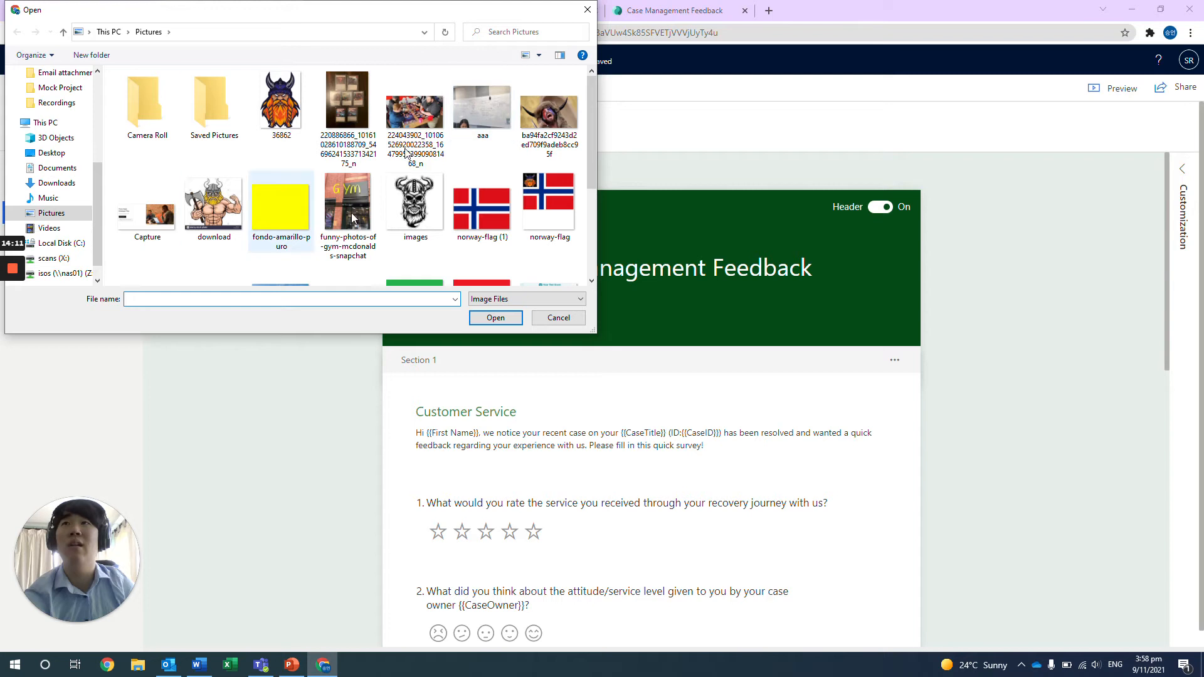
left_click(595, 12)
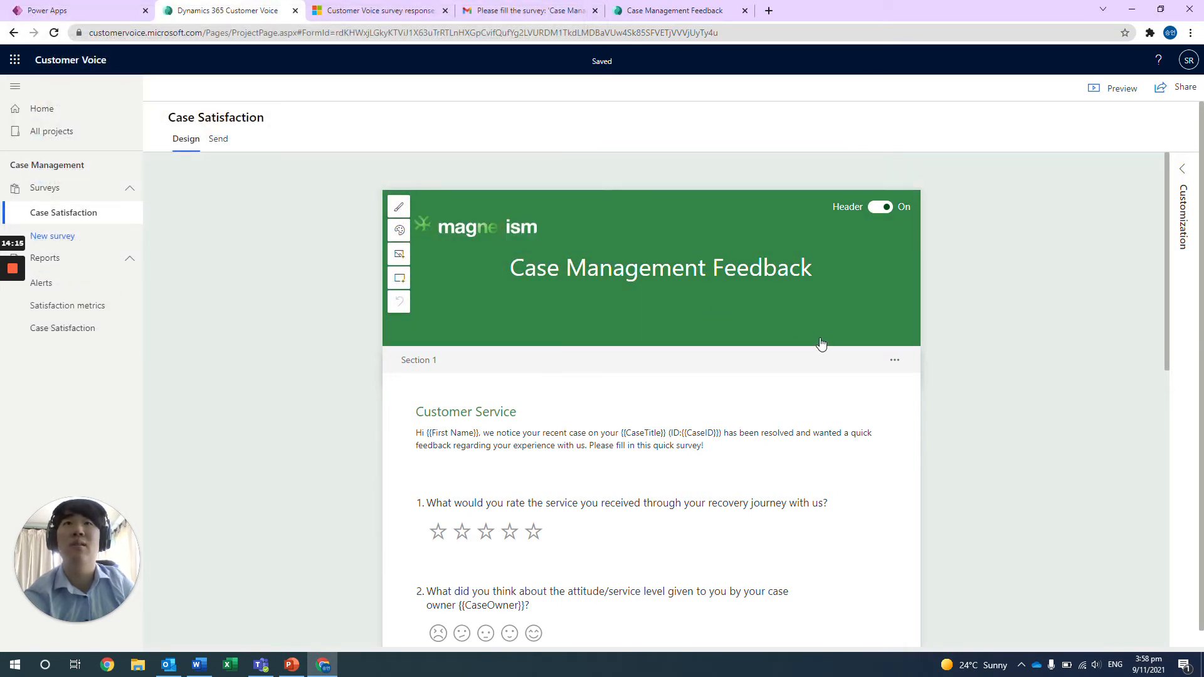
Step: Review the questions in the Case Satisfaction survey's design, from the header down to the post-survey message
left_click(761, 377)
scroll(762, 376, "down", 1)
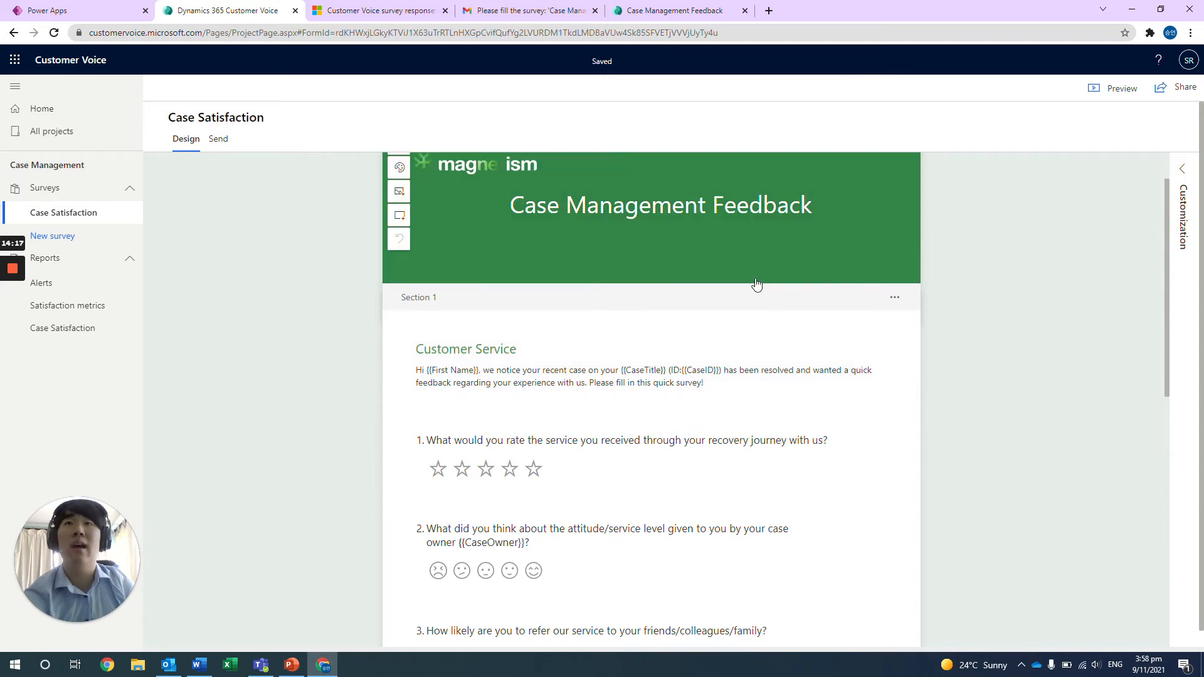
scroll(784, 323, "down", 2)
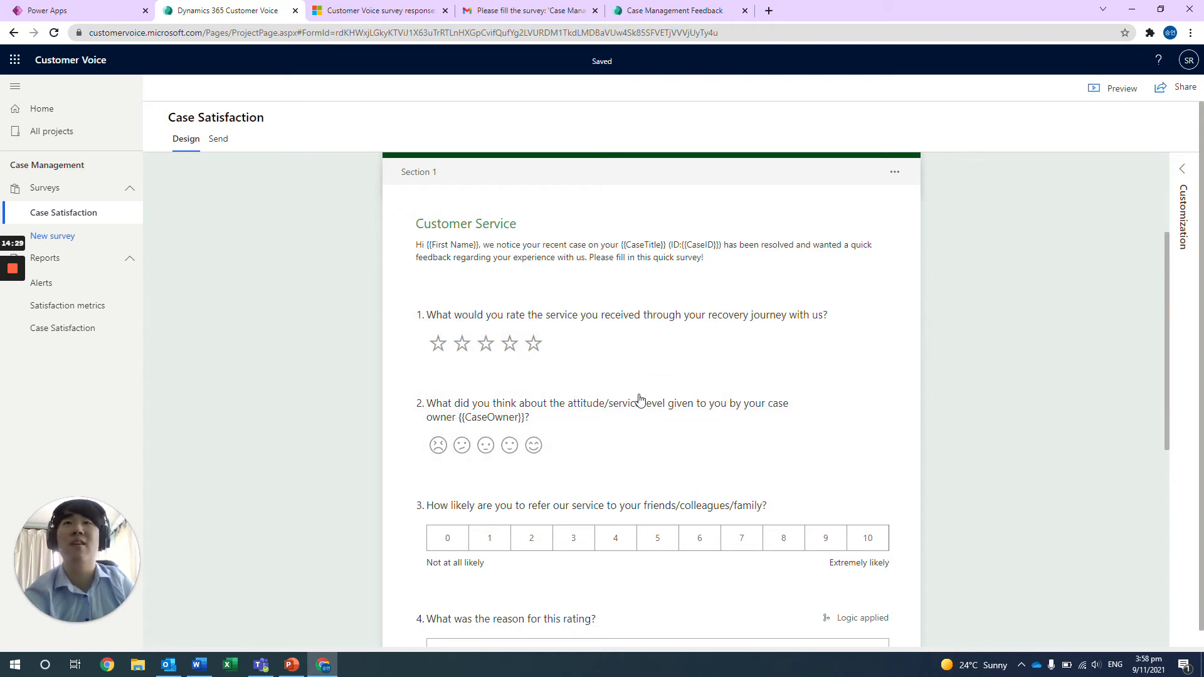
scroll(639, 389, "down", 3)
scroll(709, 517, "down", 2)
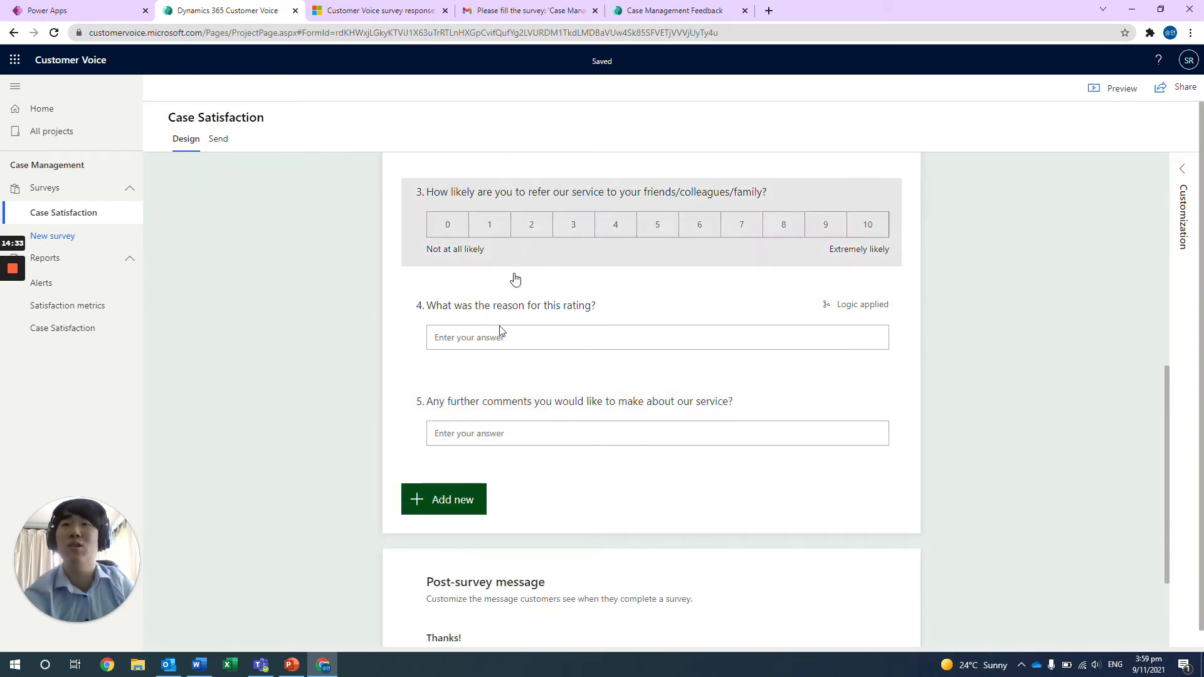
scroll(610, 358, "up", 1)
scroll(611, 357, "up", 5)
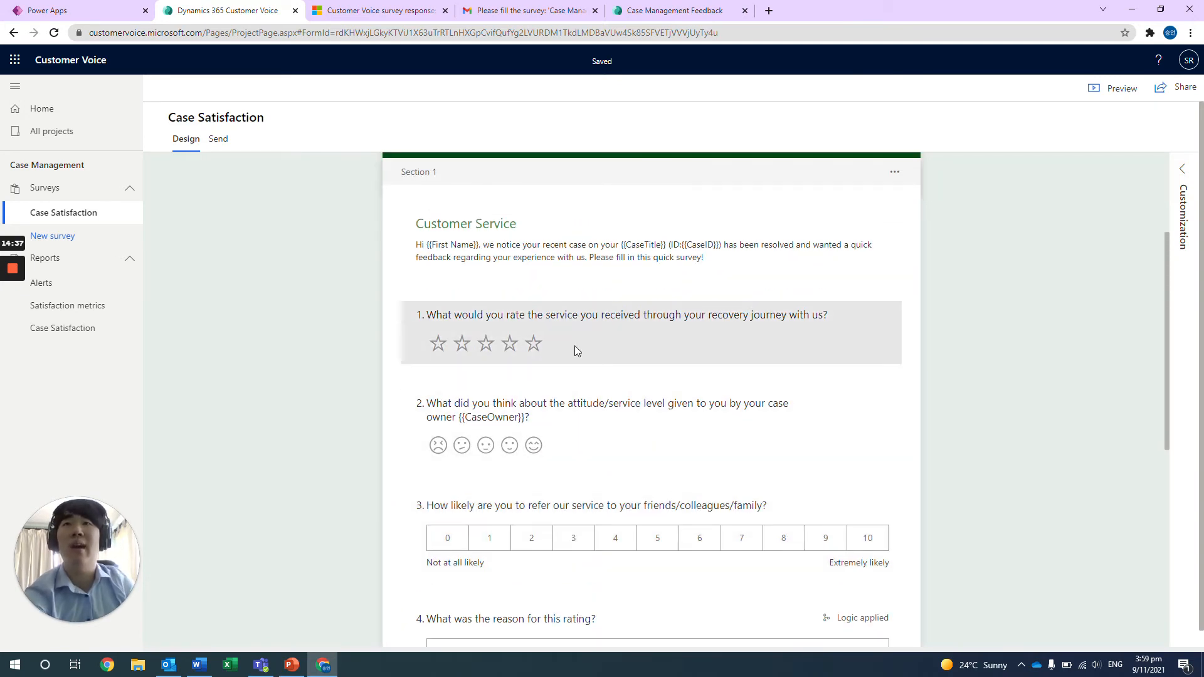
Step: Open question 1 for editing and look at the addable question types and its rating symbol choices, keeping Star
left_click(596, 341)
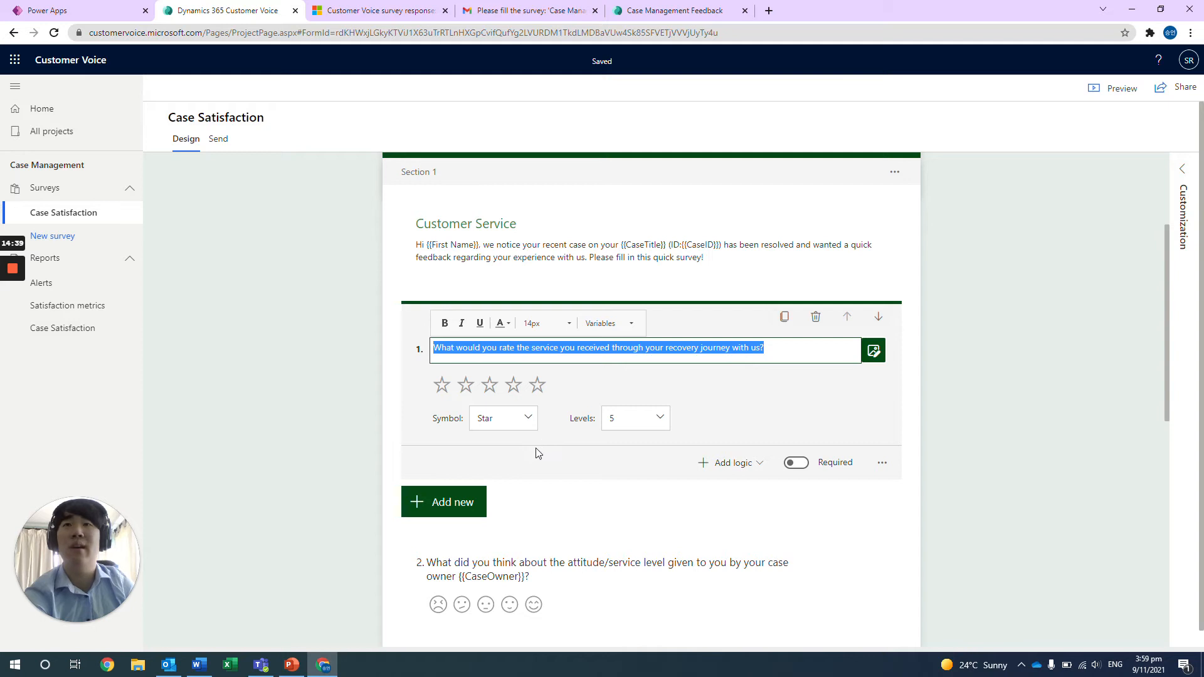
left_click(482, 500)
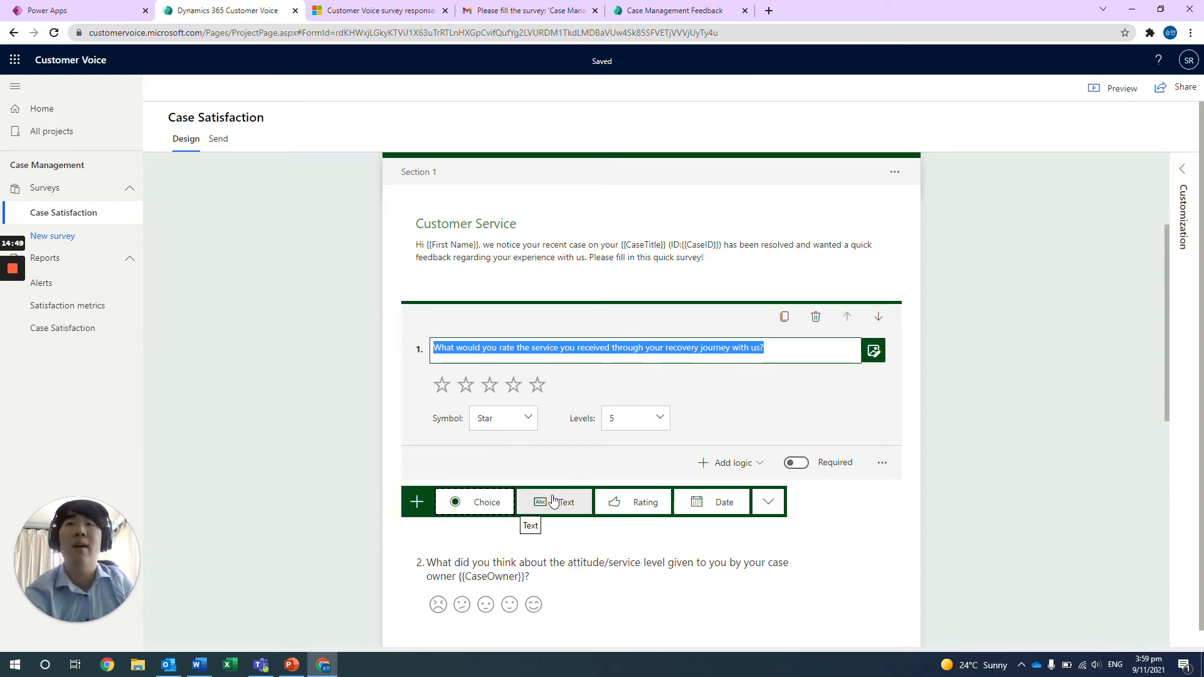
scroll(553, 500, "down", 5)
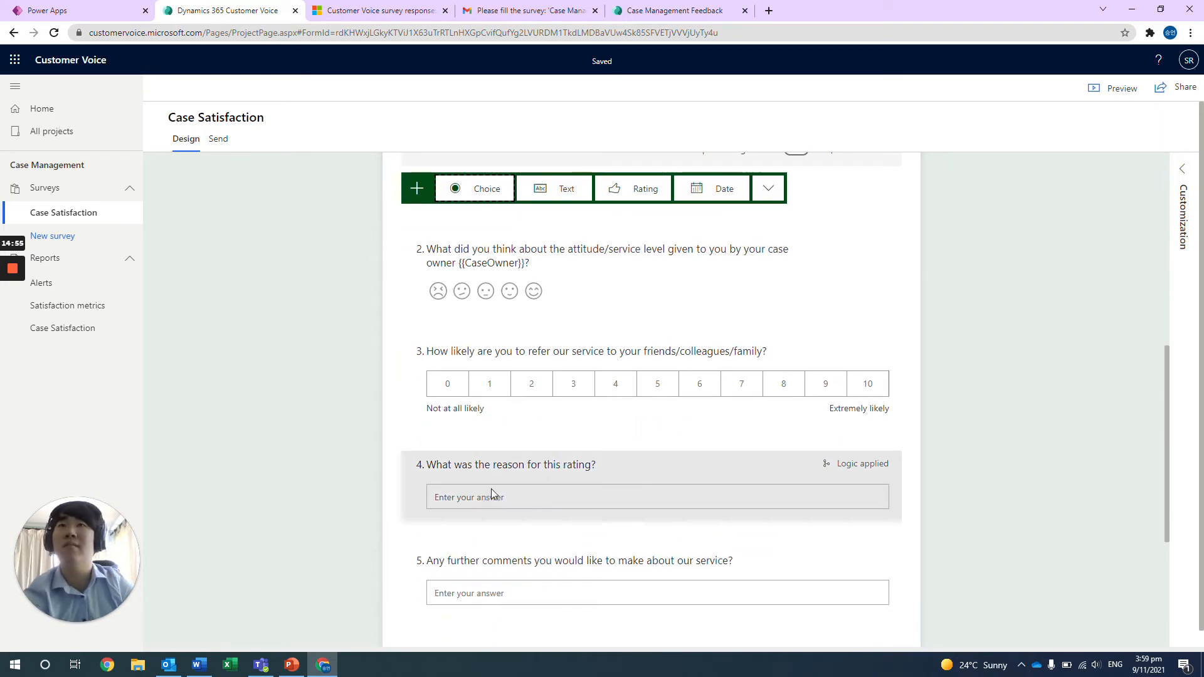
scroll(570, 493, "up", 3)
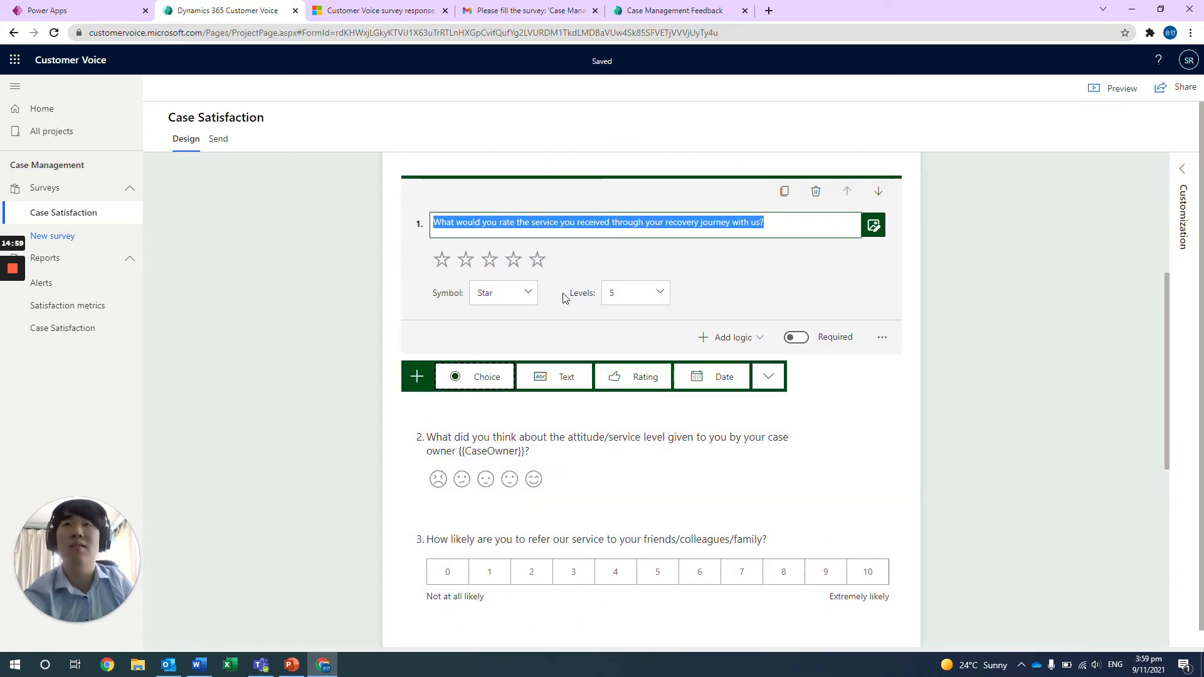
left_click(580, 254)
left_click(490, 299)
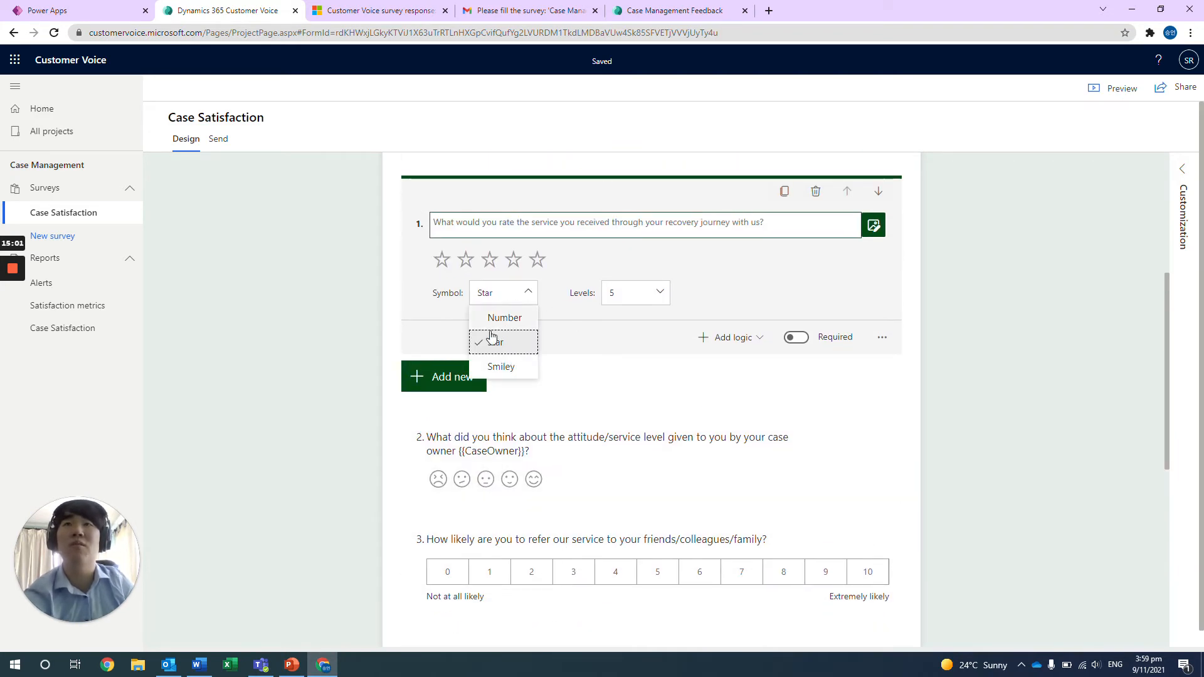
left_click(555, 369)
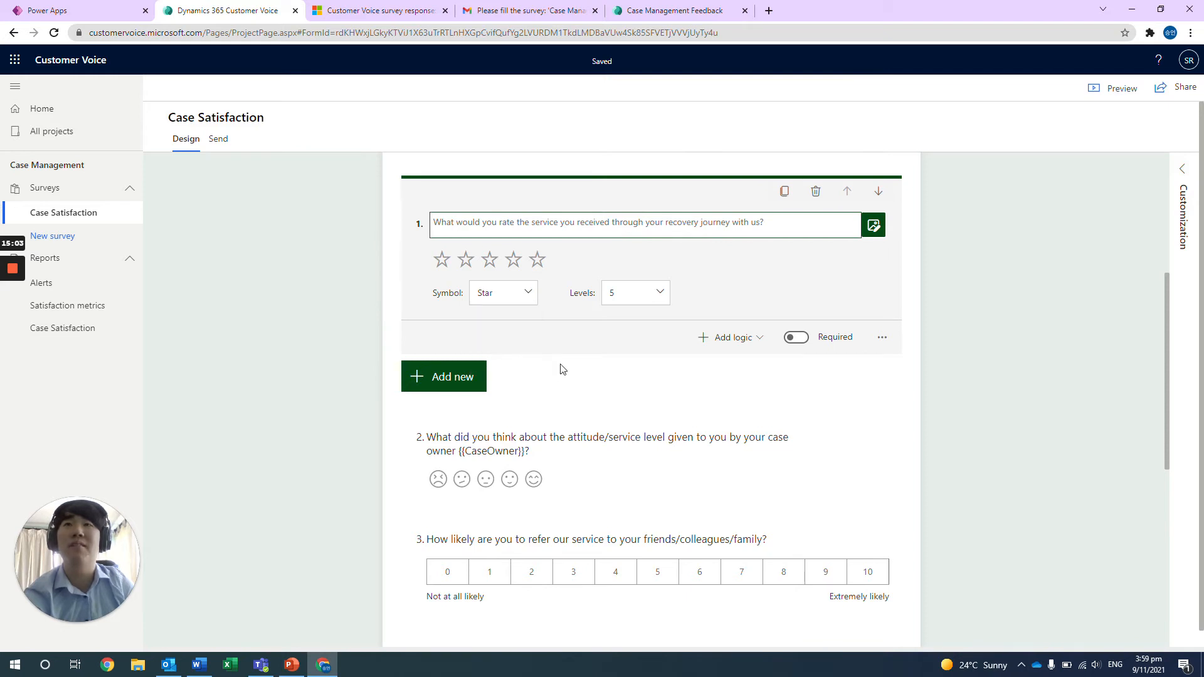
Step: Examine the full list of question types that can be added below question 1, including Ranking, Likert and Net Promoter Score
left_click(468, 380)
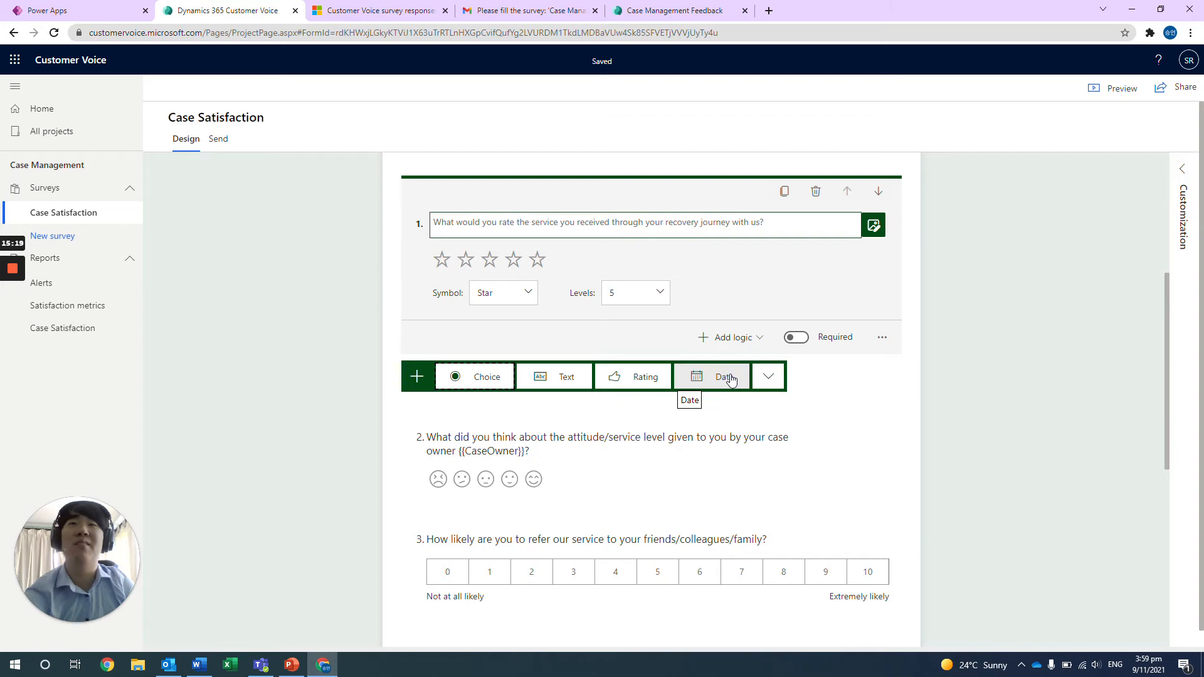
left_click(764, 381)
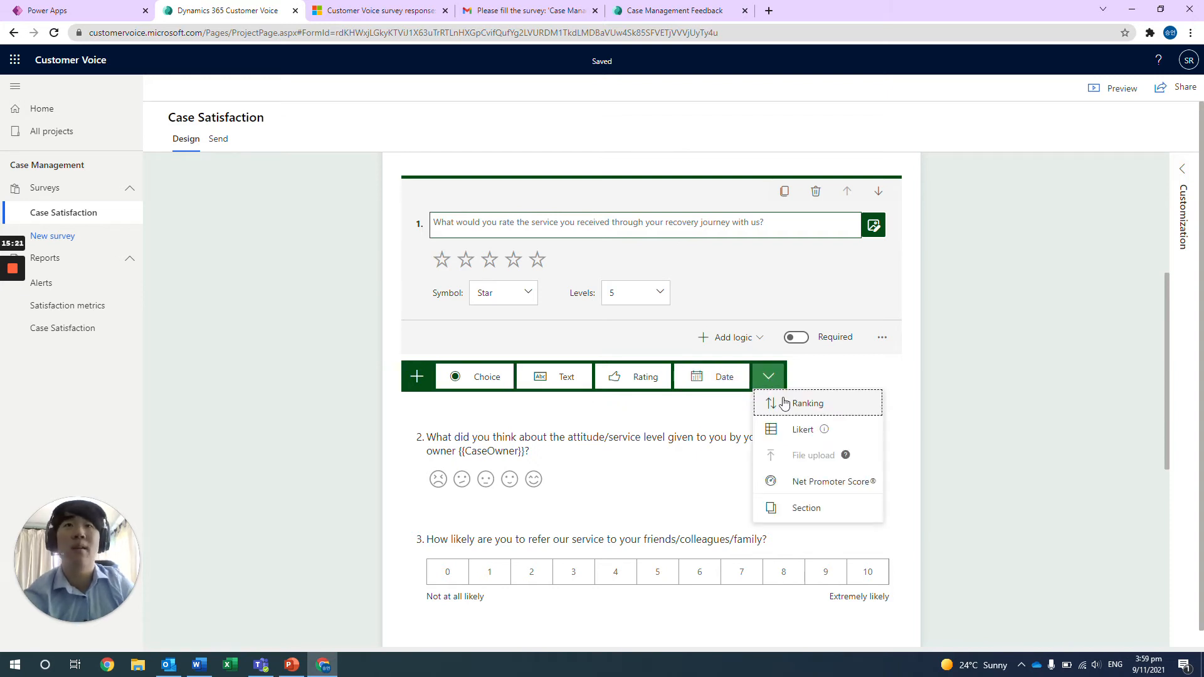
mouse_move(798, 432)
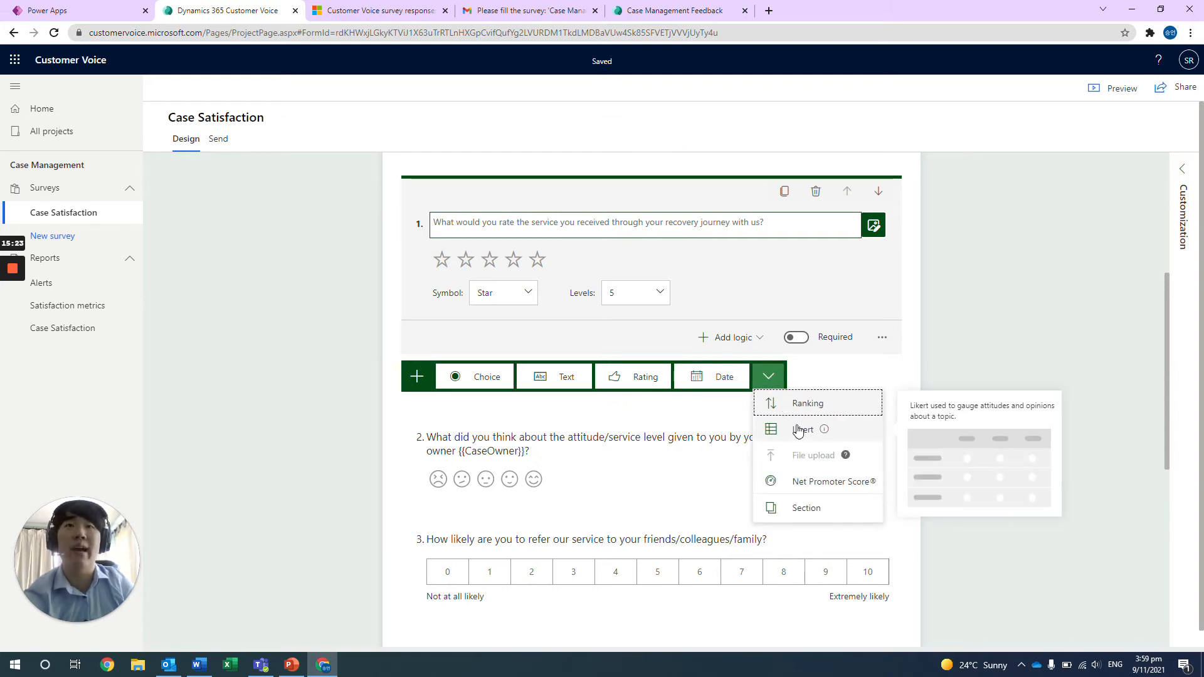
mouse_move(812, 457)
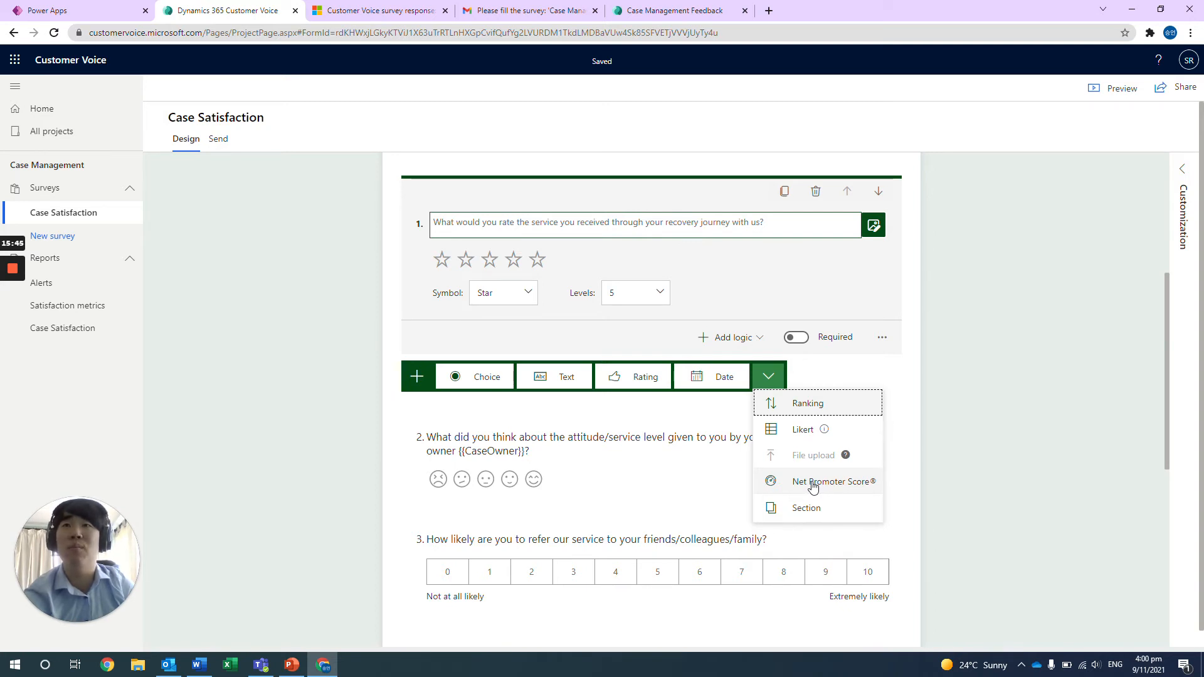
left_click(977, 424)
Step: Open question 4, 'What was the reason for this rating?', and show its display logic
scroll(978, 426, "down", 1)
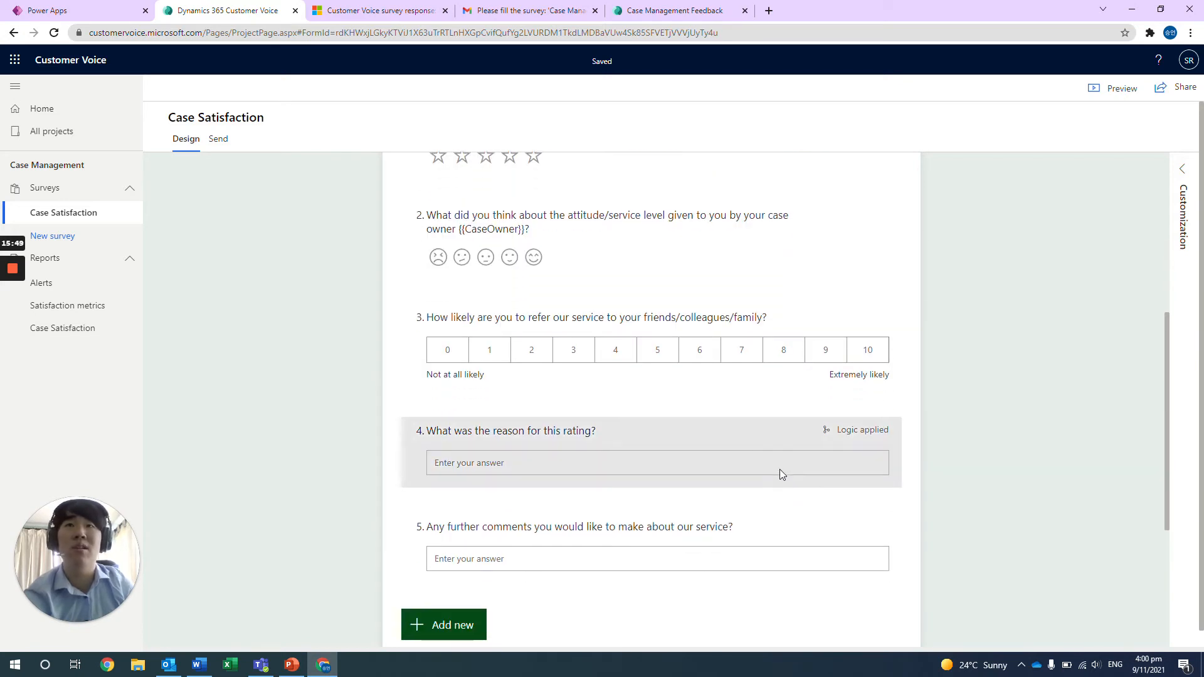
left_click(734, 437)
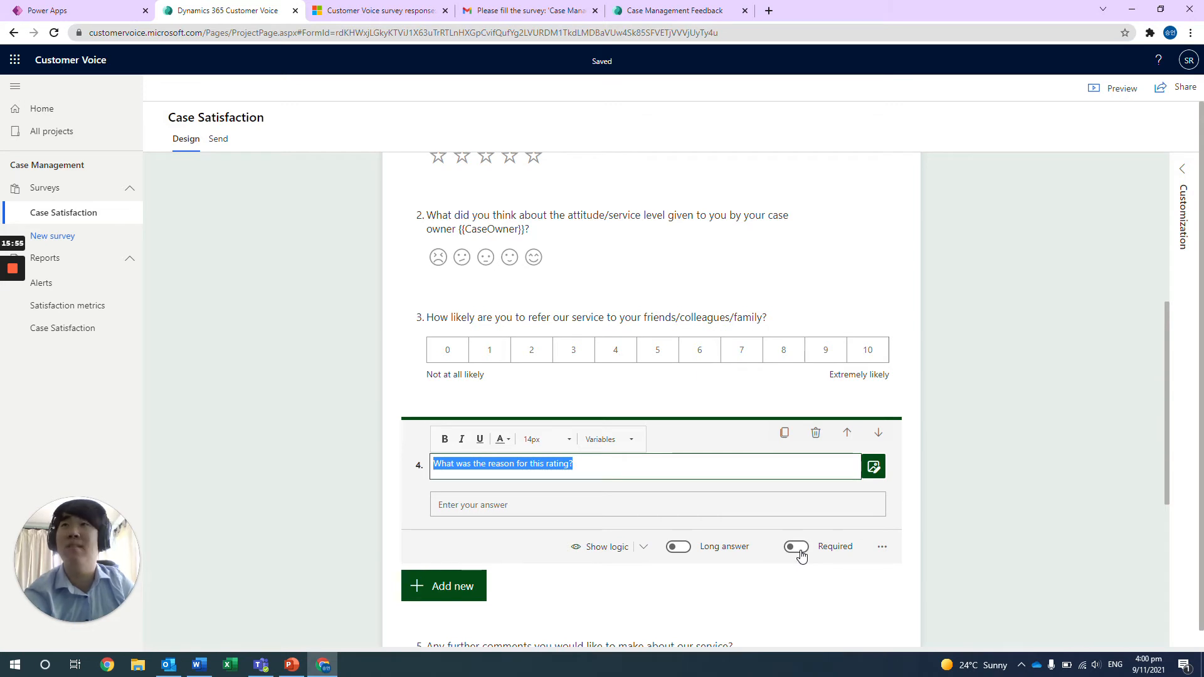
left_click(617, 548)
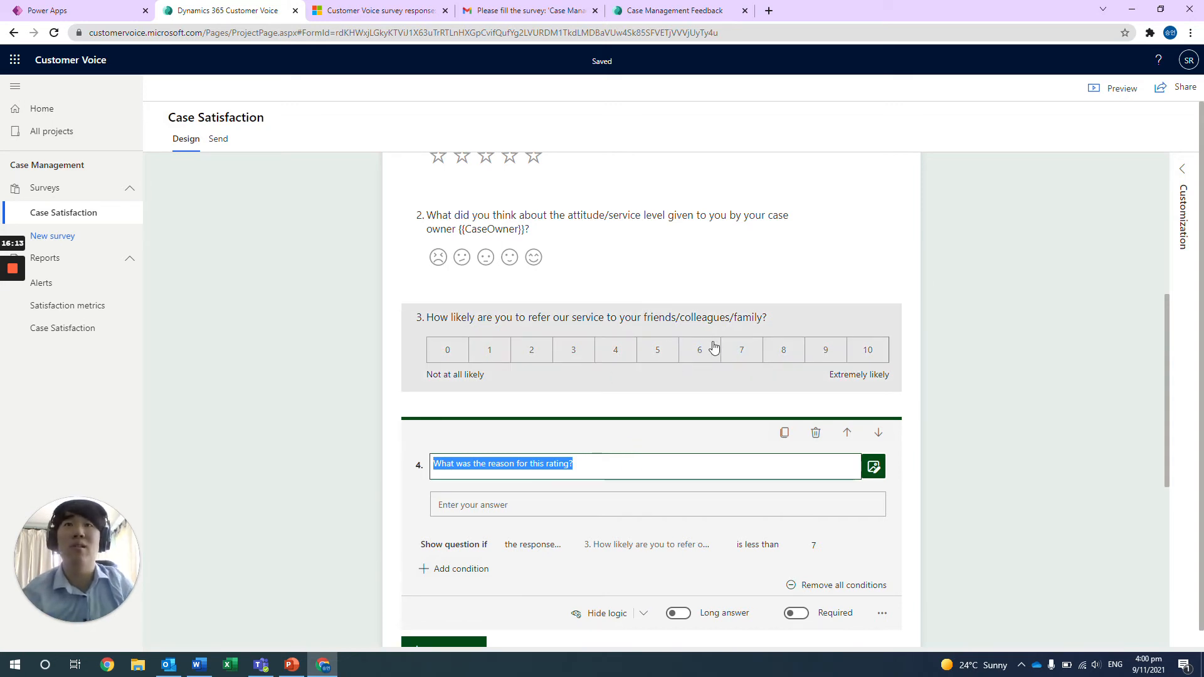
Step: Preview the survey, test question 4's display logic by rating question 3 as 7 and then 6, and return to the design
left_click(1116, 88)
scroll(834, 368, "down", 4)
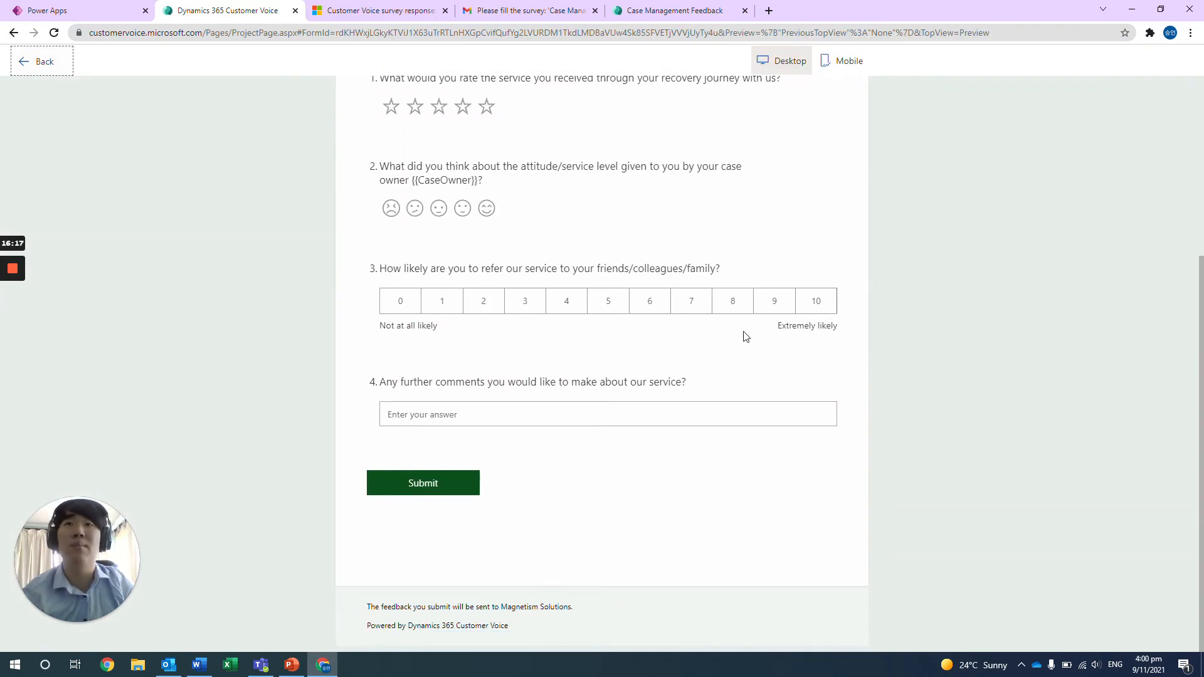
left_click(701, 309)
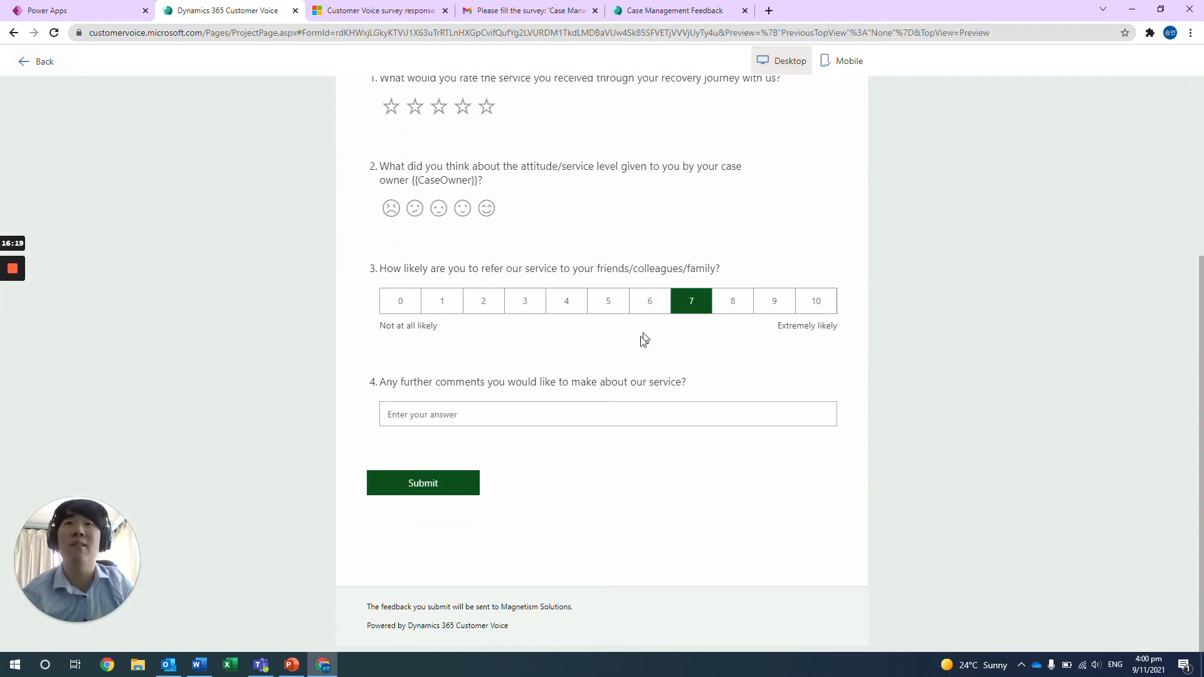
left_click(650, 313)
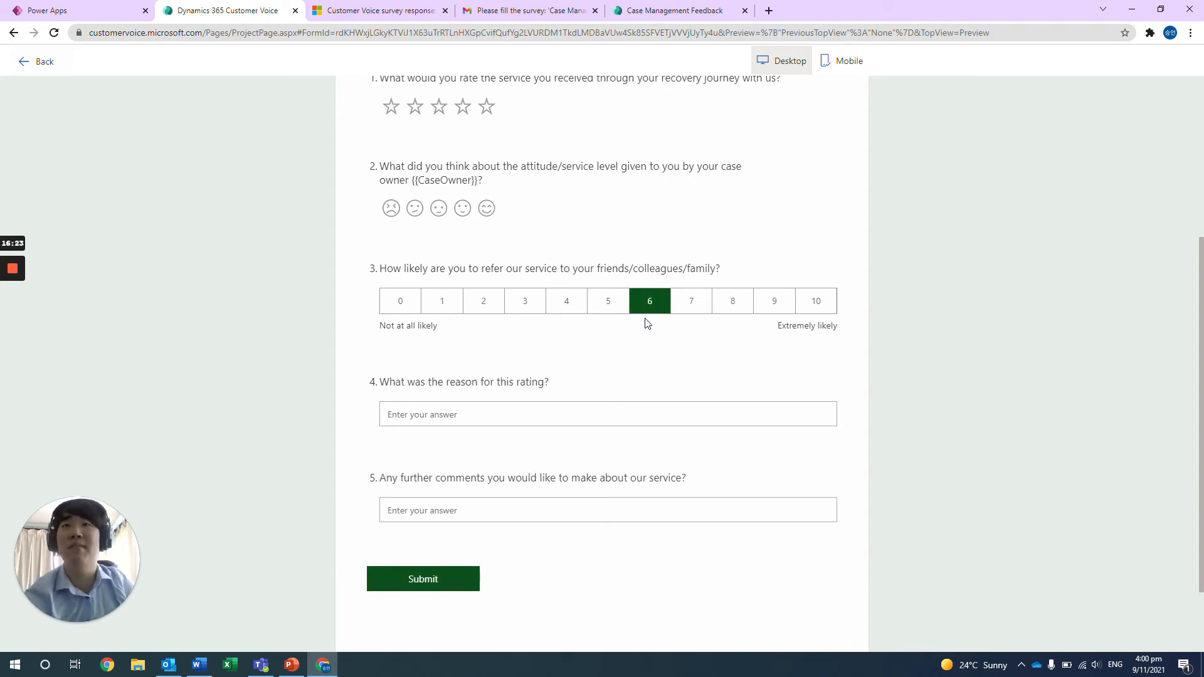
left_click(39, 61)
Step: Look over the survey design again and expand the customization options to view what is offered
scroll(707, 435, "down", 1)
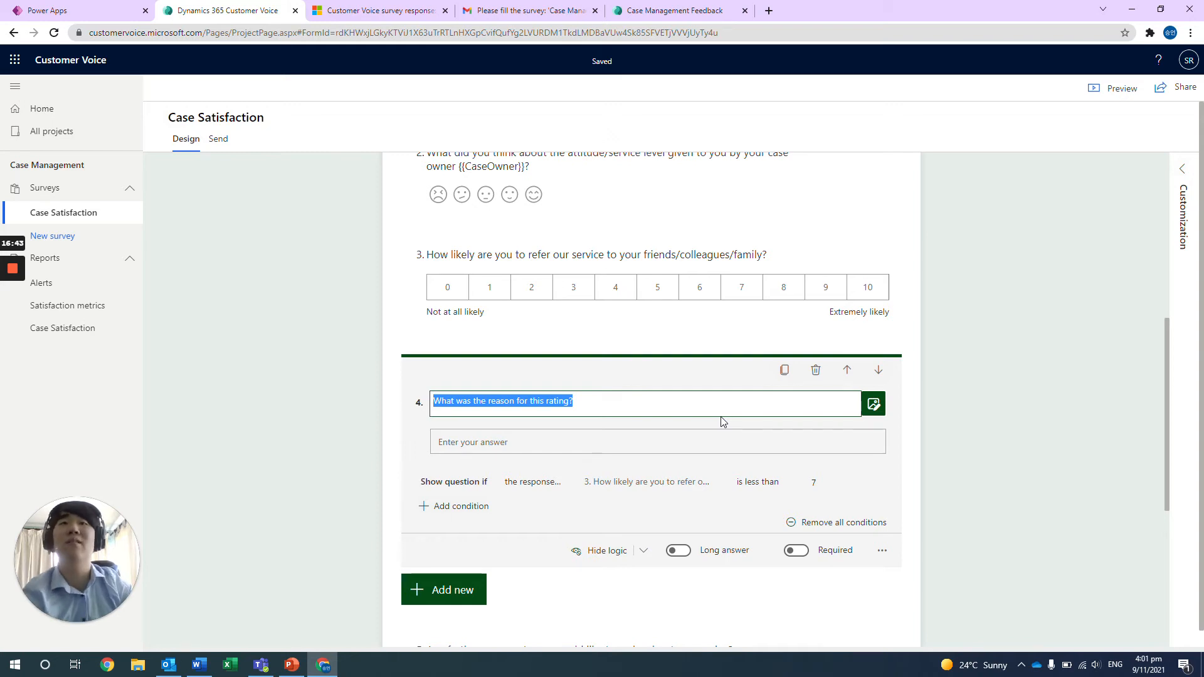
scroll(972, 486, "down", 3)
scroll(972, 485, "up", 7)
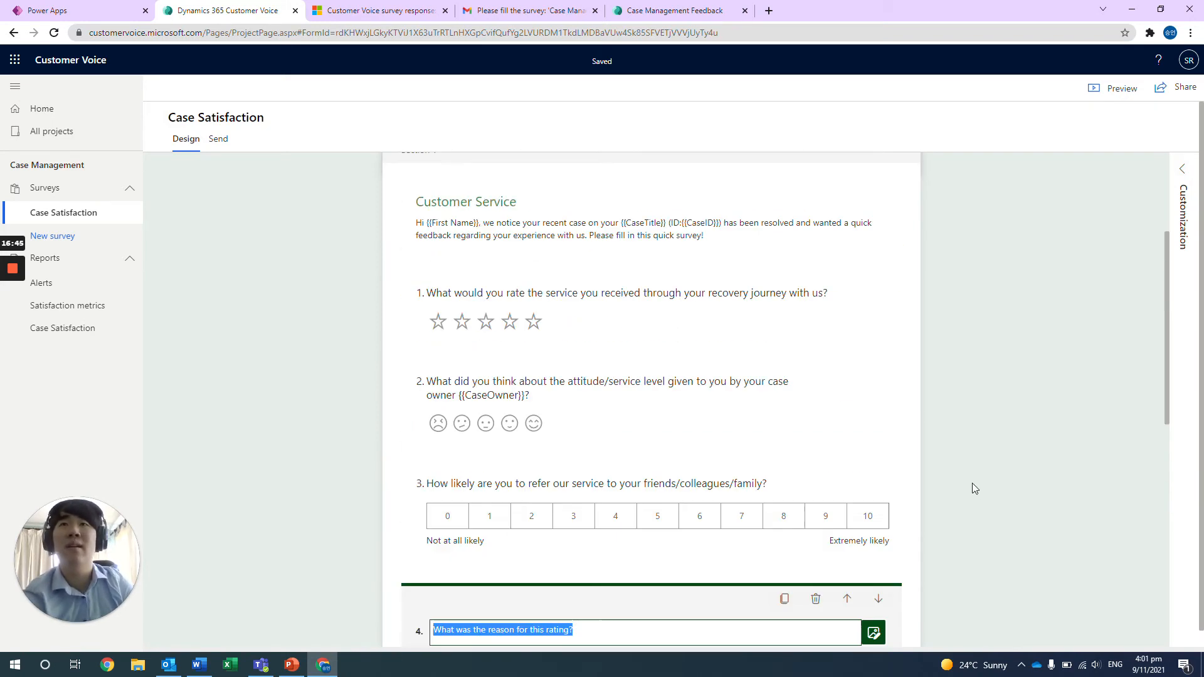
left_click(1182, 216)
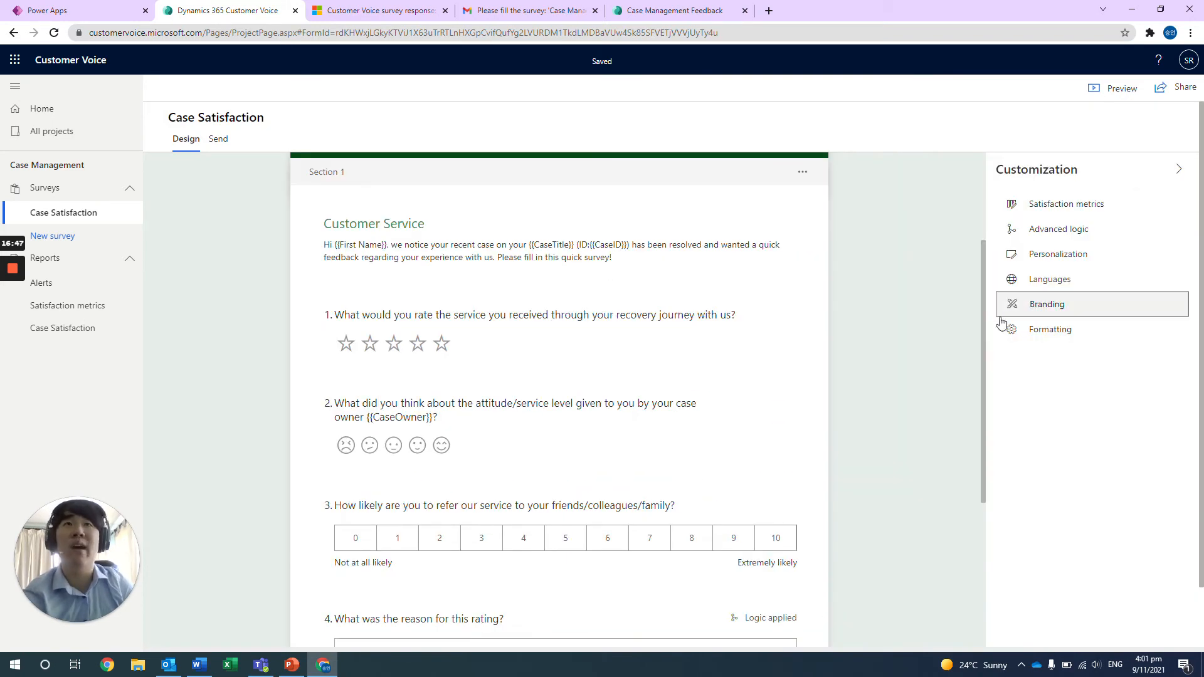
scroll(966, 327, "up", 3)
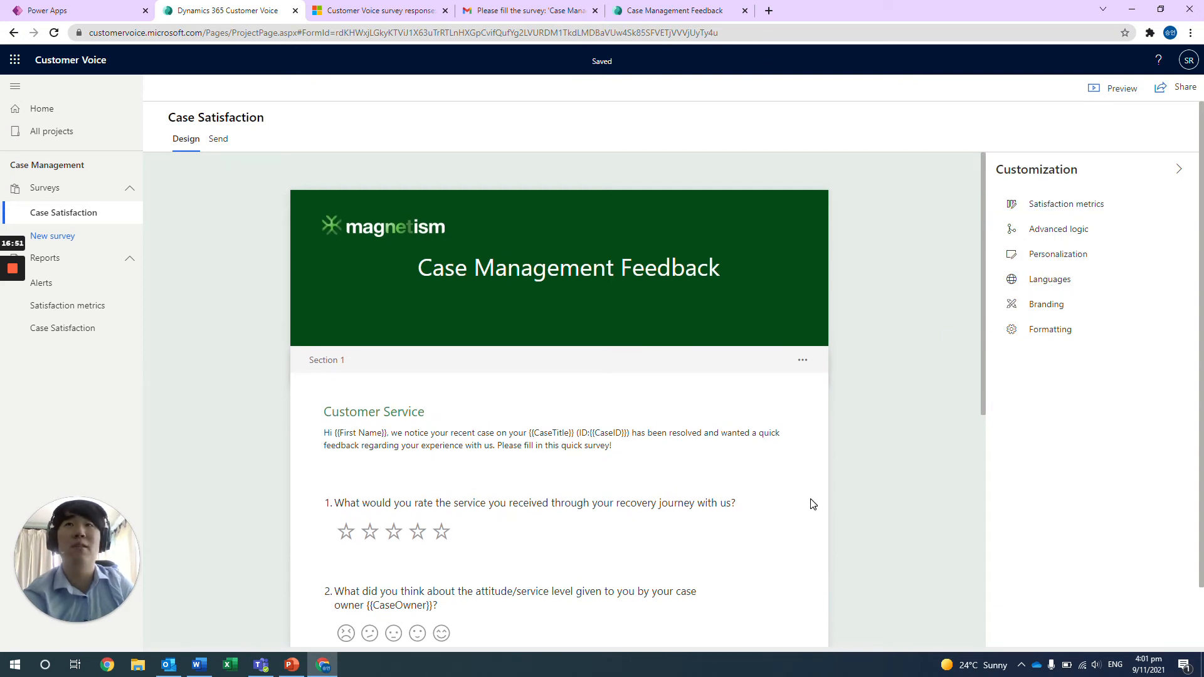
scroll(812, 504, "down", 1)
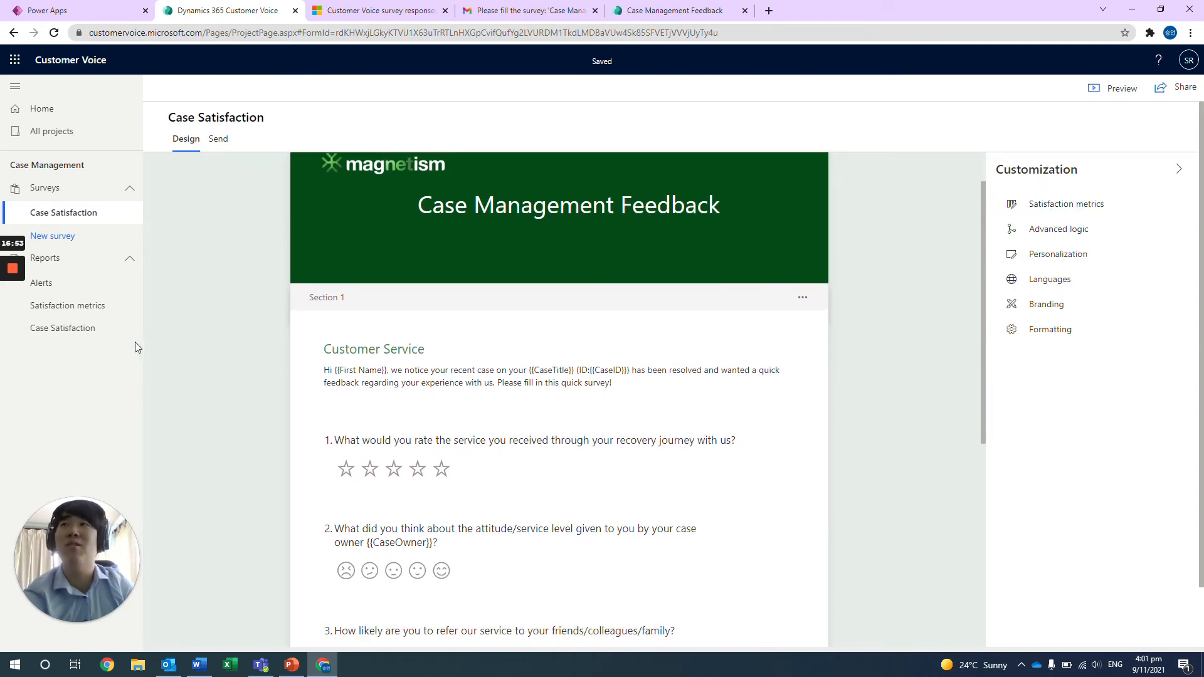
Step: Review the survey's satisfaction metrics, expanding CSAT, Sentiment and NPS to see their mapped questions, and return to the design
left_click(1092, 205)
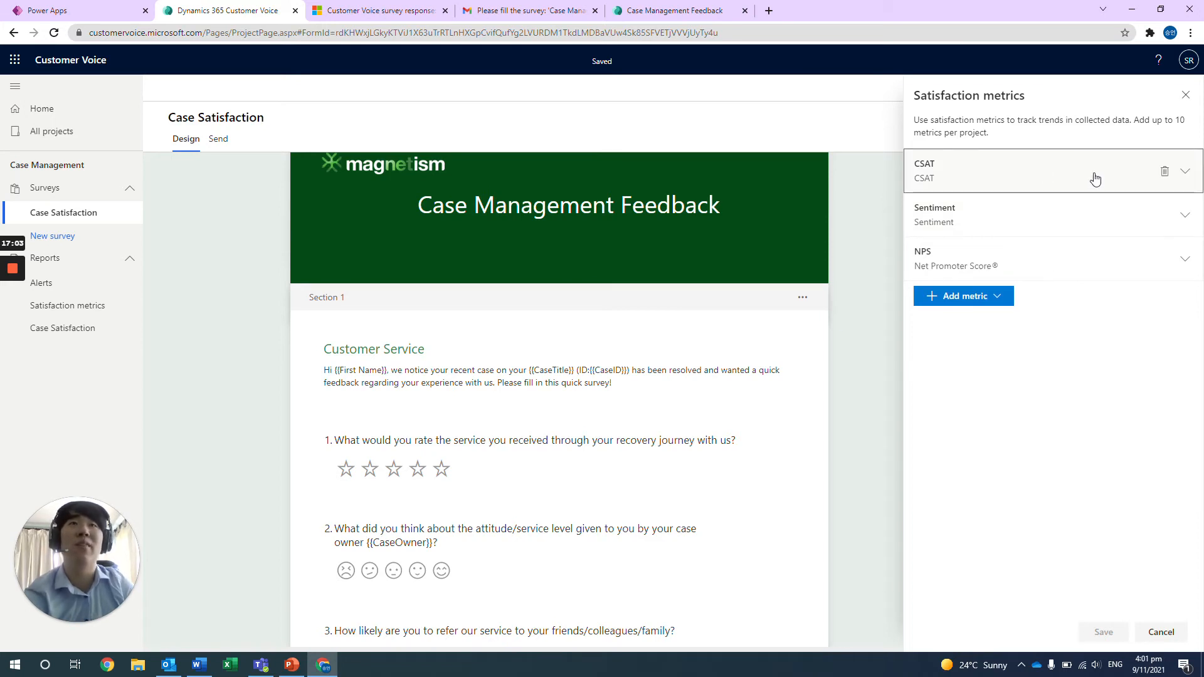
left_click(1092, 178)
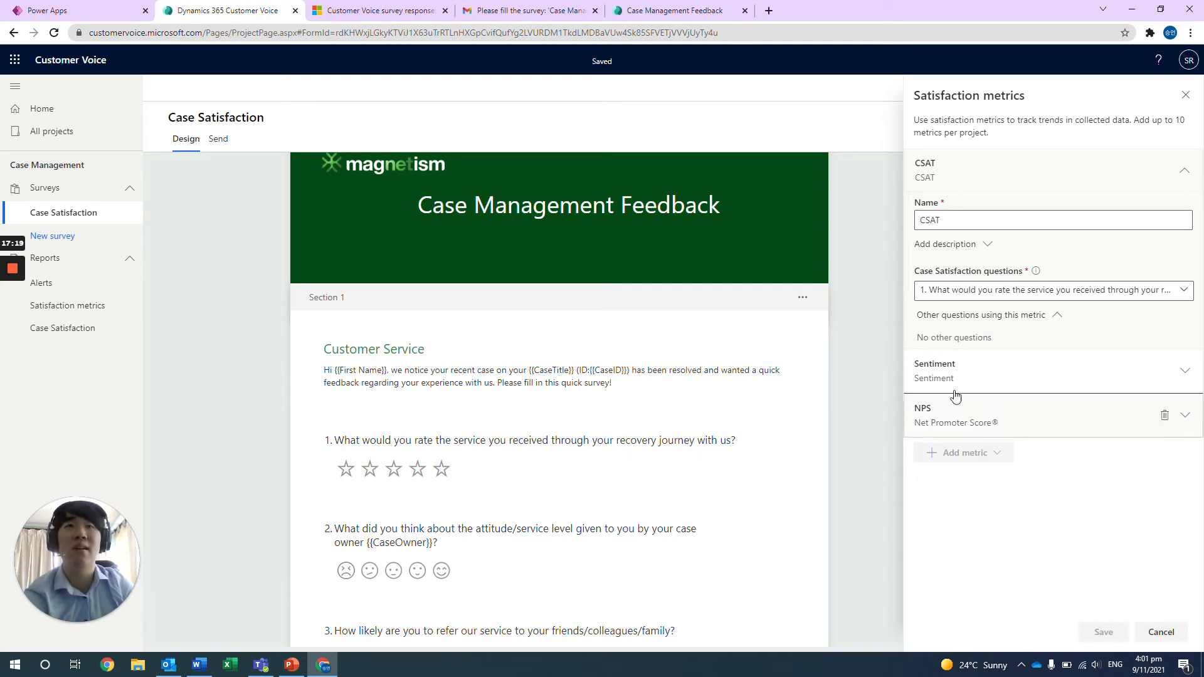
left_click(990, 376)
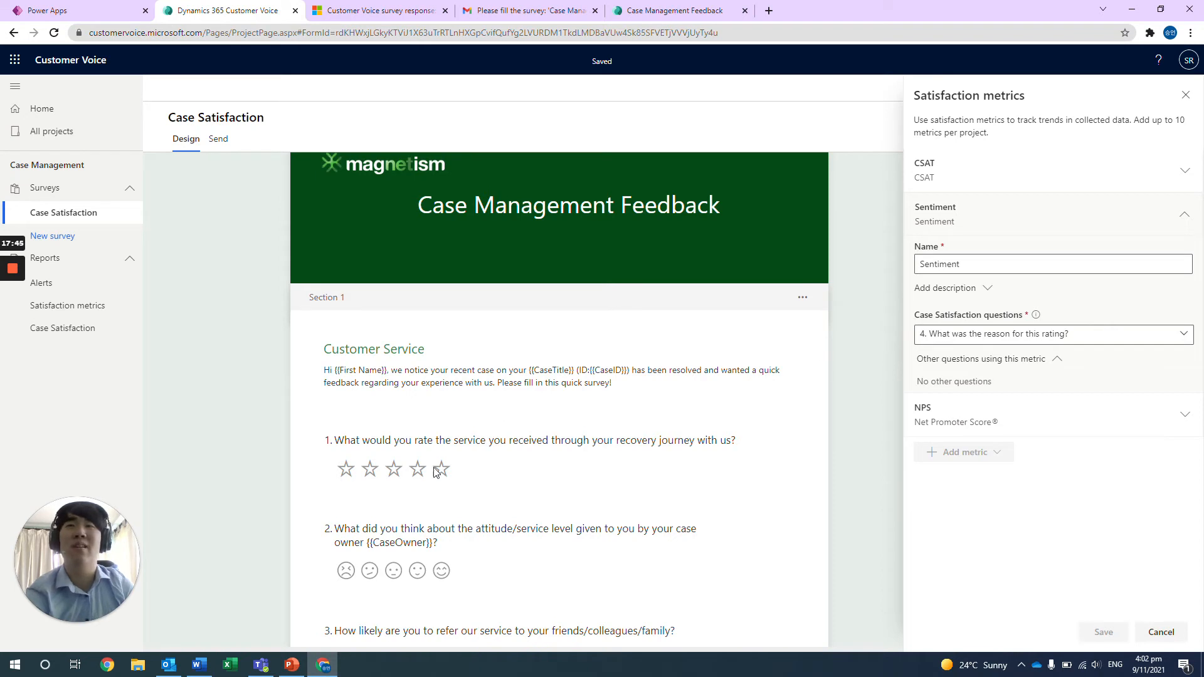
left_click(1011, 415)
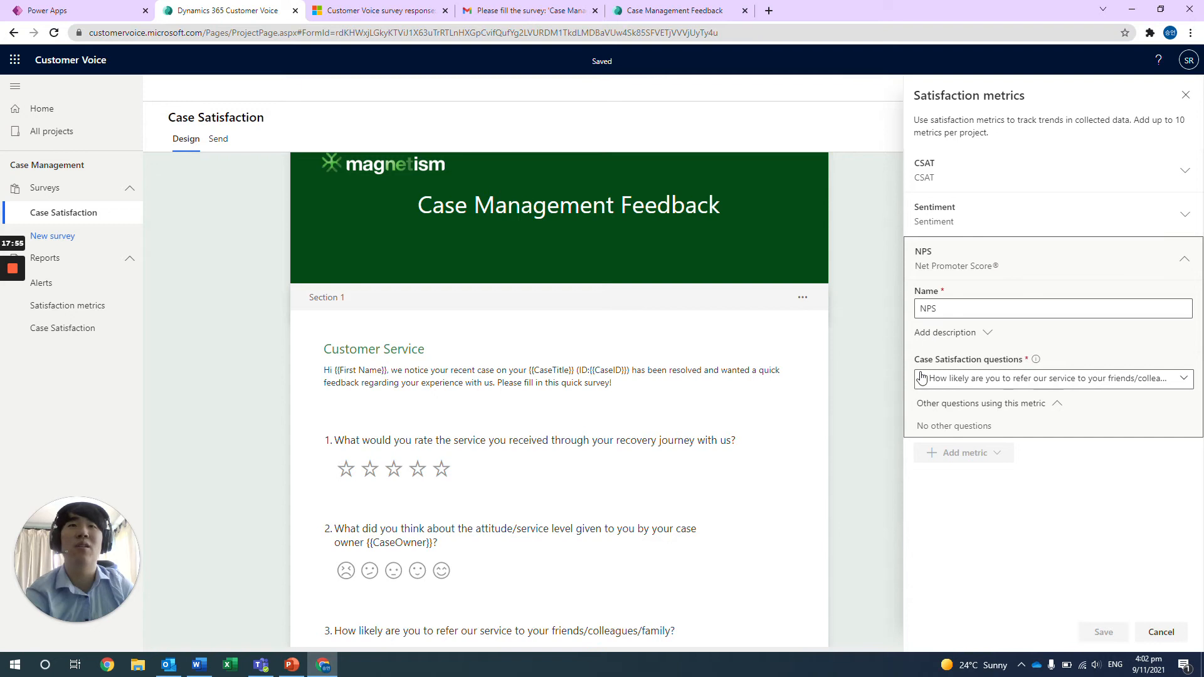
left_click(778, 557)
scroll(777, 557, "down", 1)
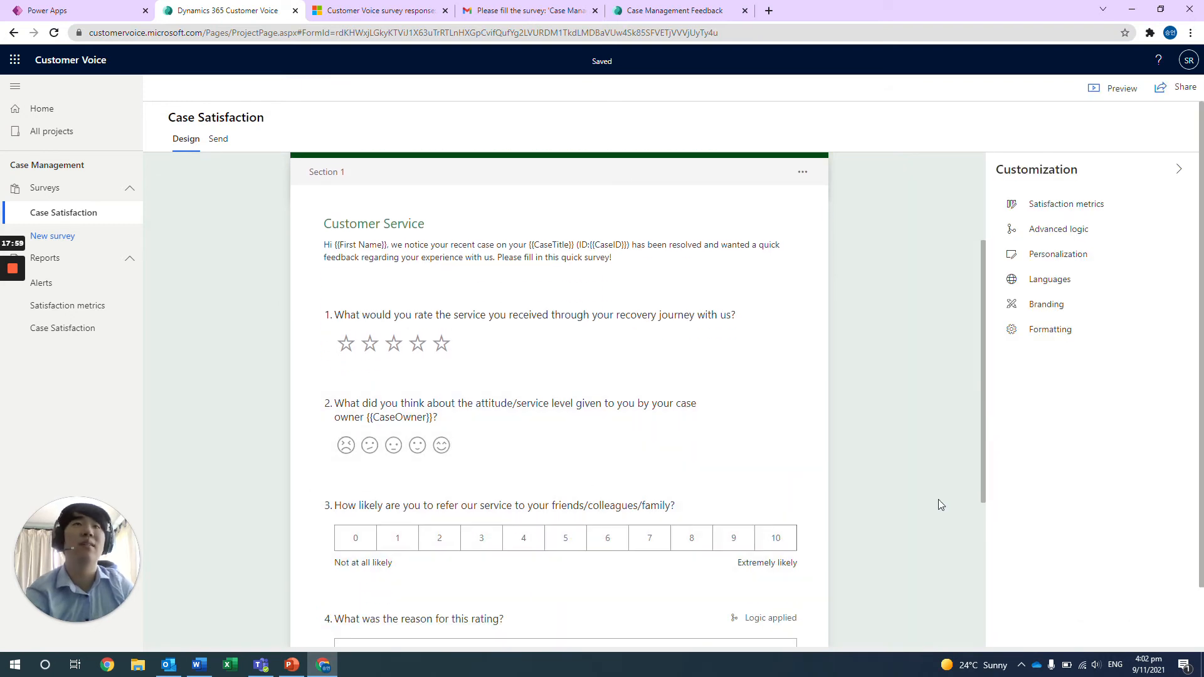
Step: View the survey's personalization variables and language options, closing each without changes
left_click(1066, 266)
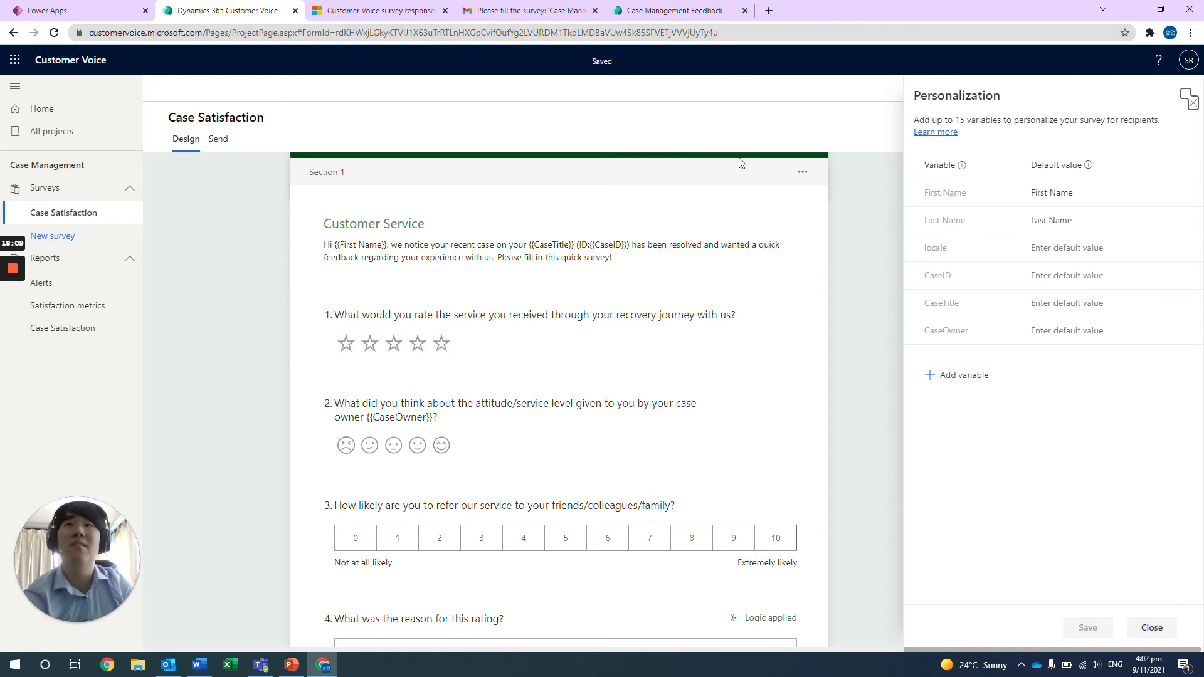
left_click(778, 302)
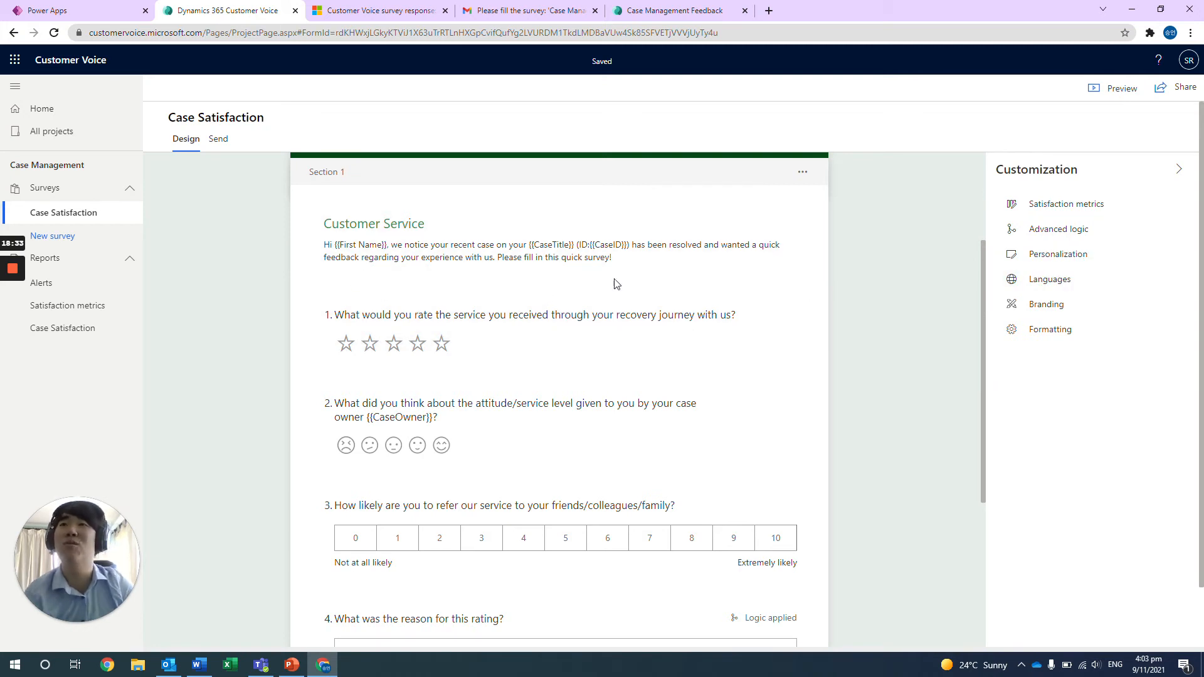
left_click(1064, 283)
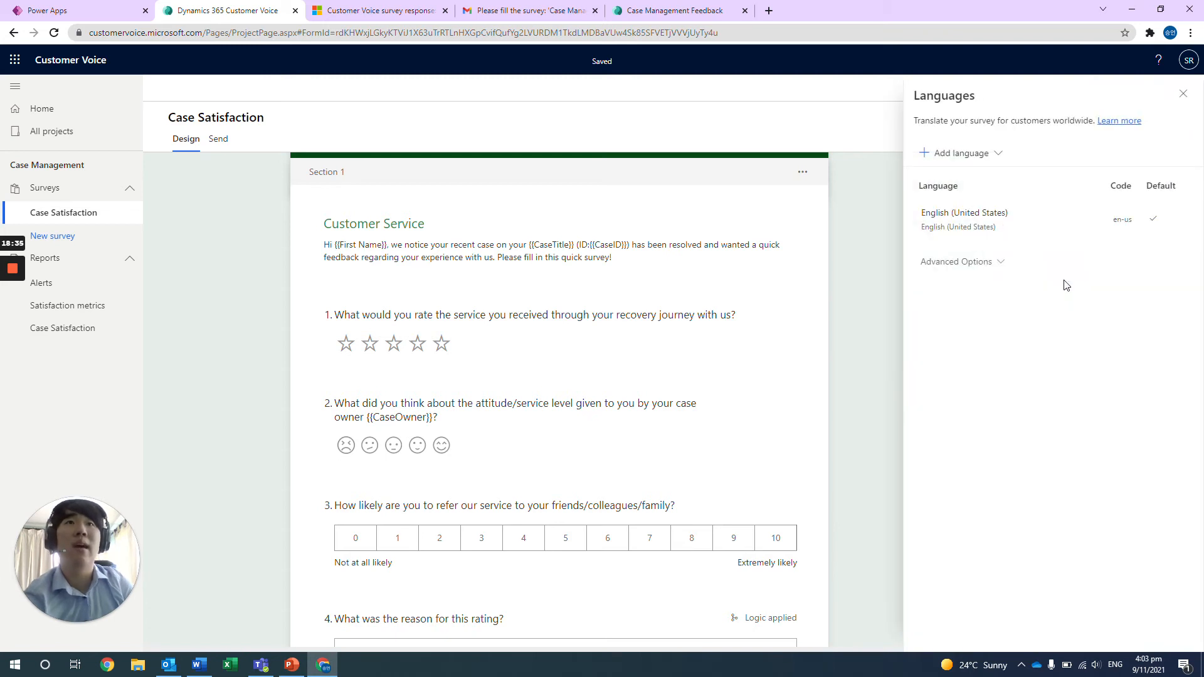
left_click(876, 343)
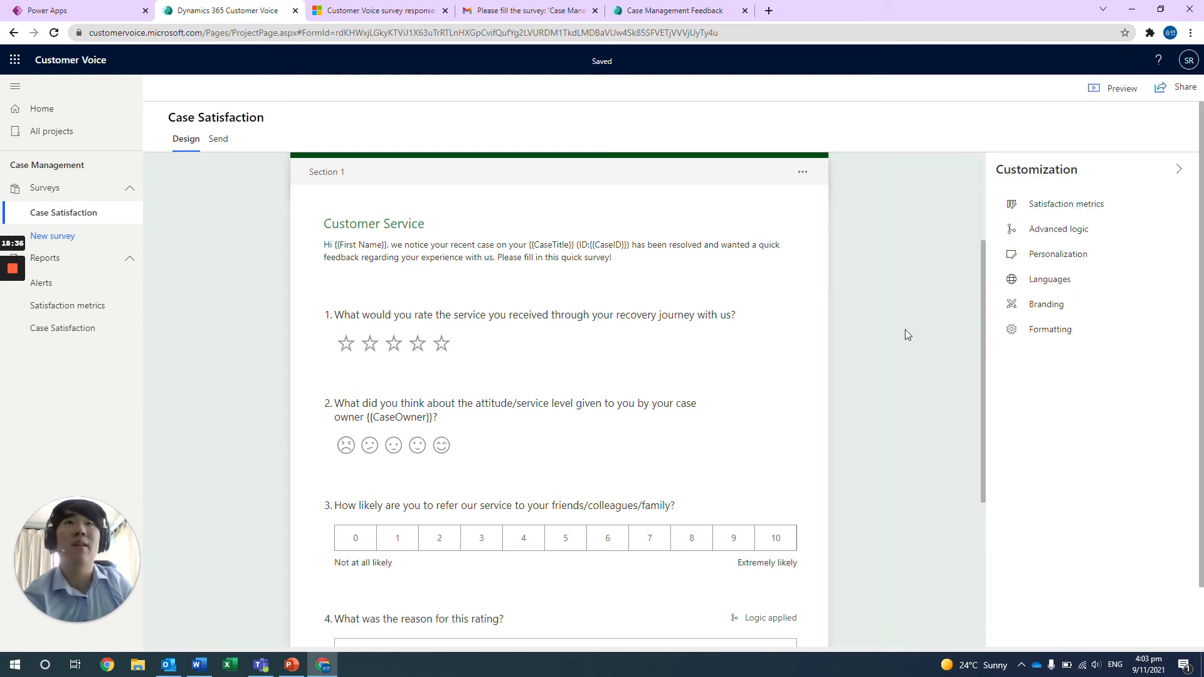
left_click(1055, 285)
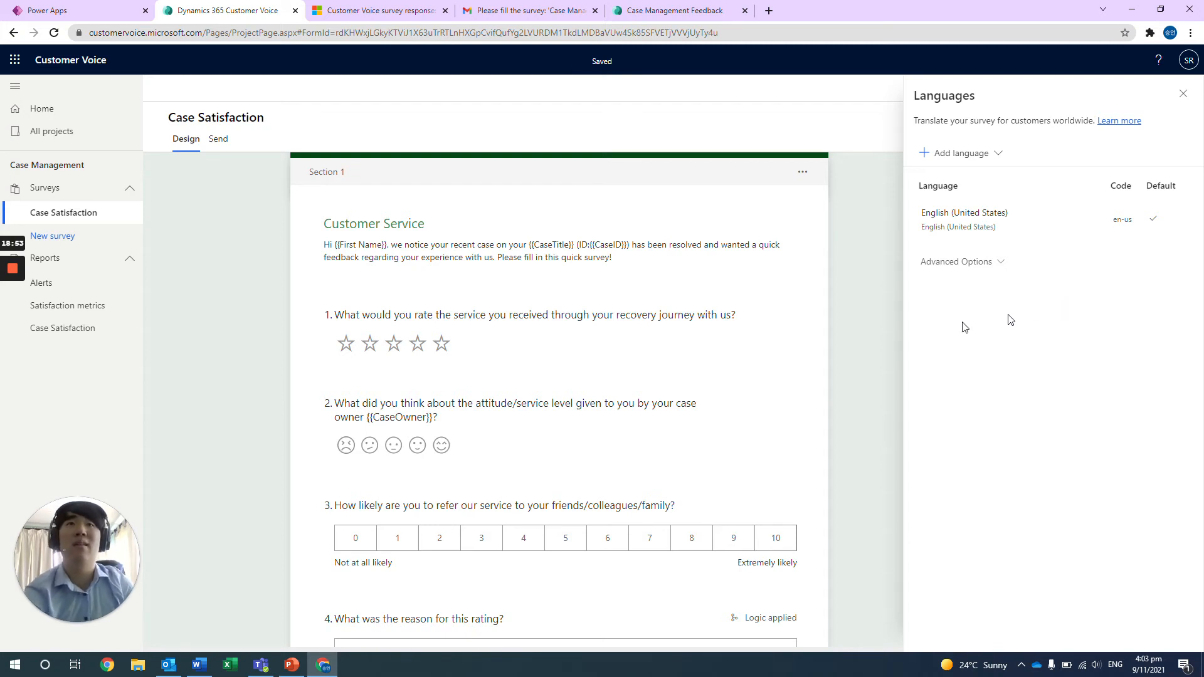
left_click(866, 376)
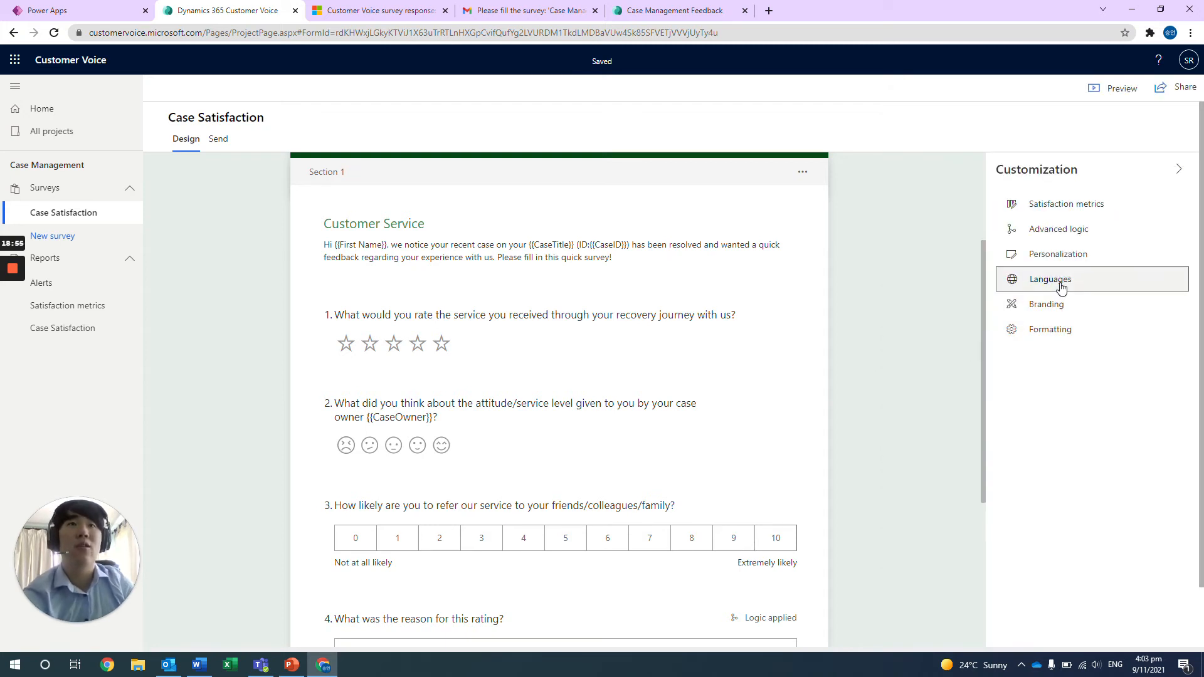
Step: Review the branding options, including fonts and background, and the formatting settings, leaving them all unchanged
left_click(1054, 306)
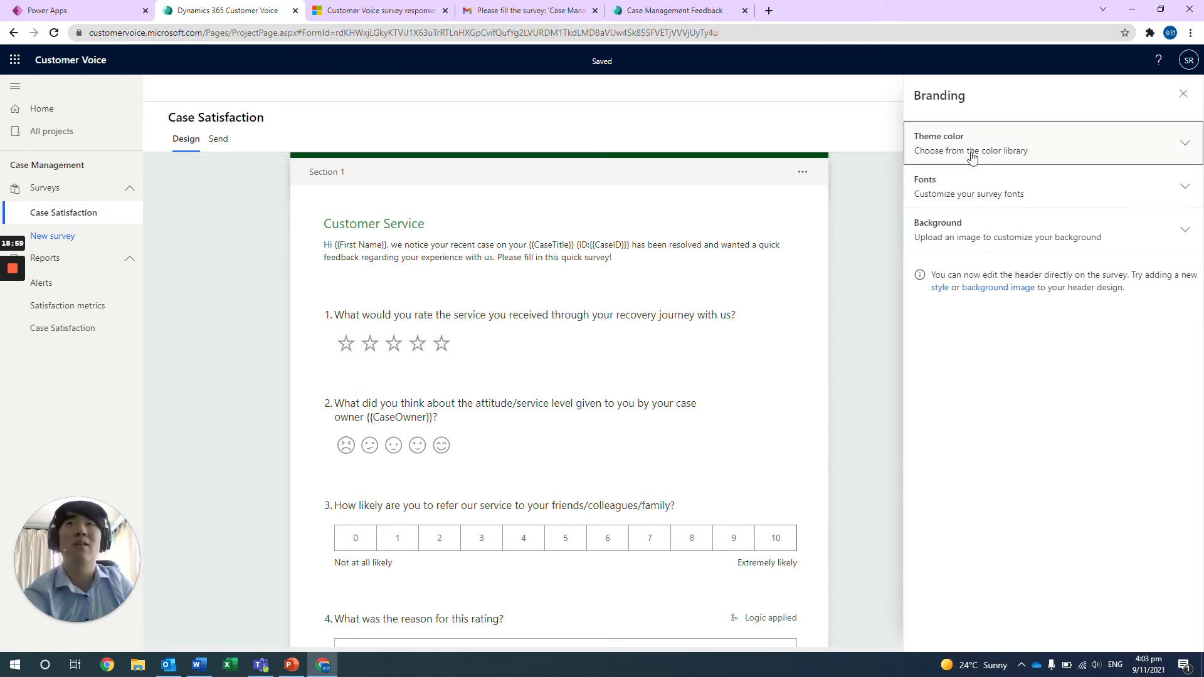
left_click(971, 182)
left_click(972, 192)
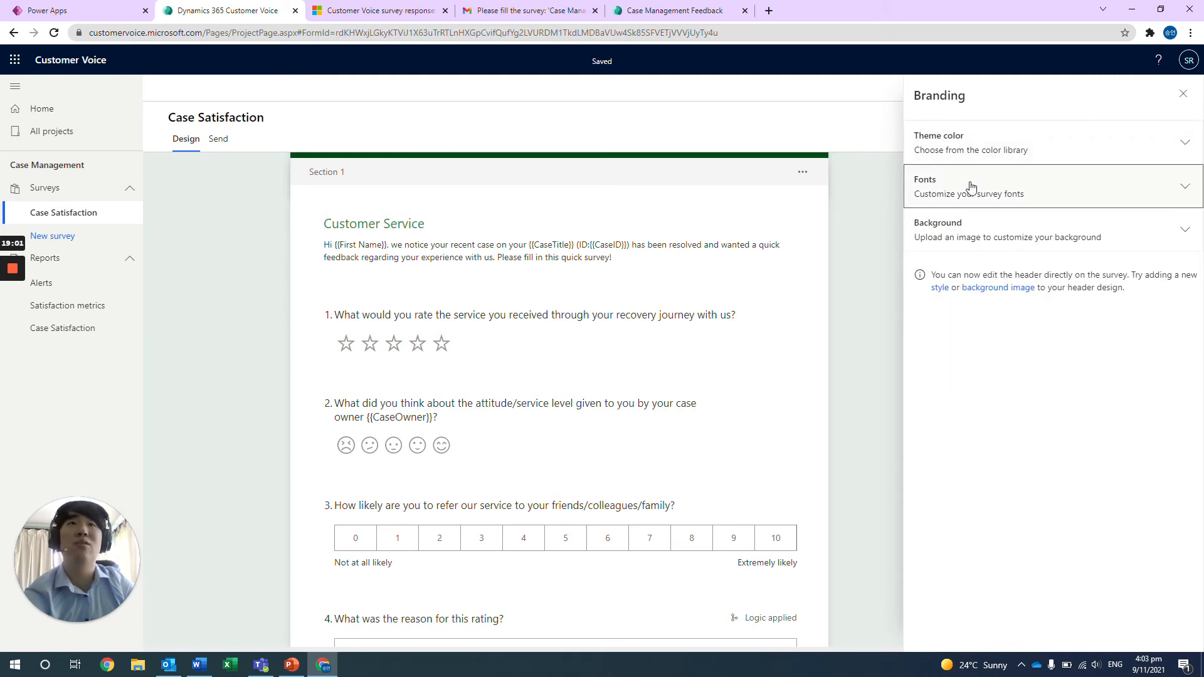
left_click(964, 225)
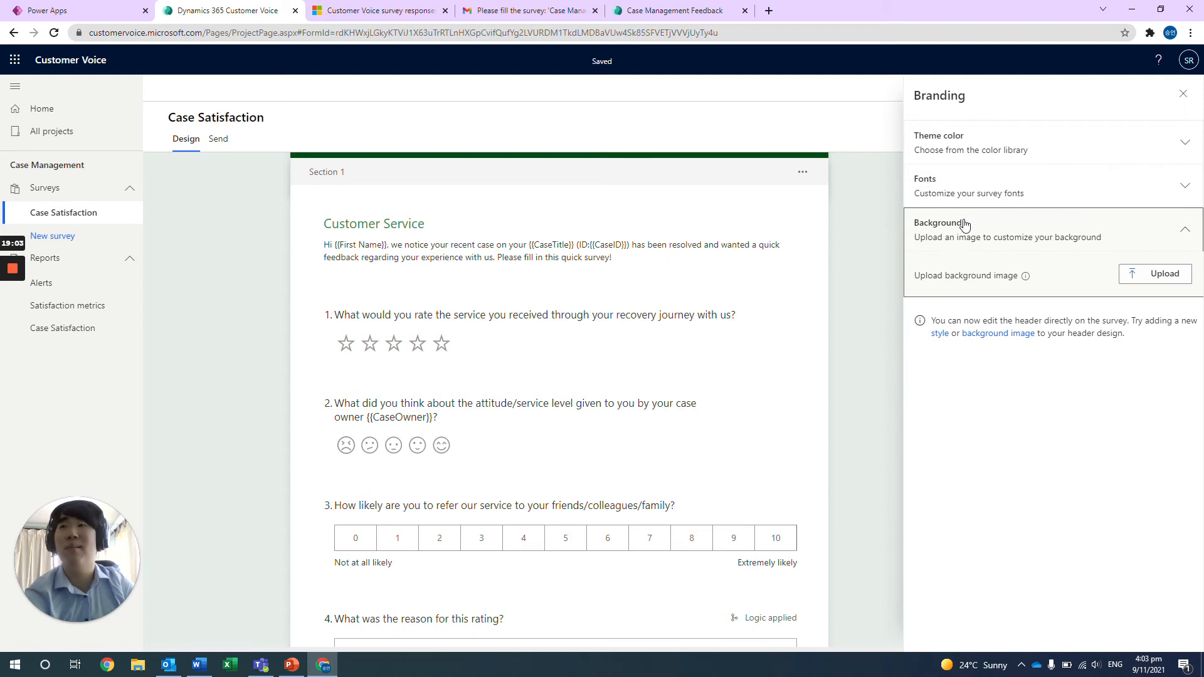
left_click(1001, 230)
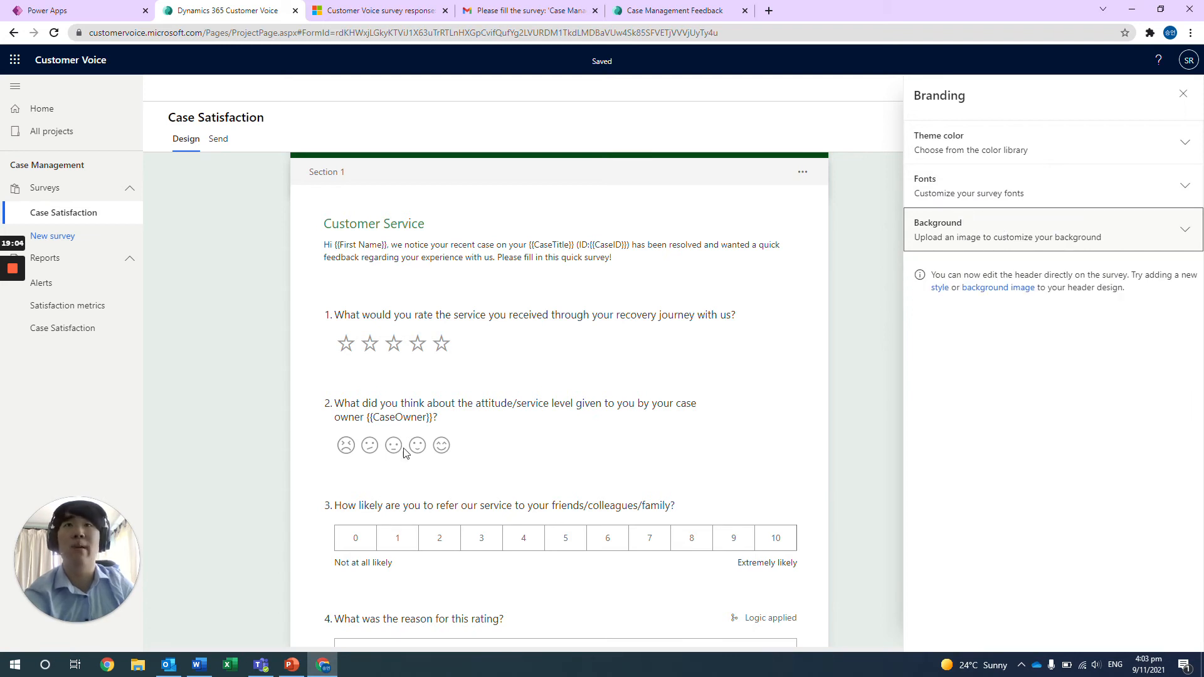
left_click(779, 366)
left_click(1029, 329)
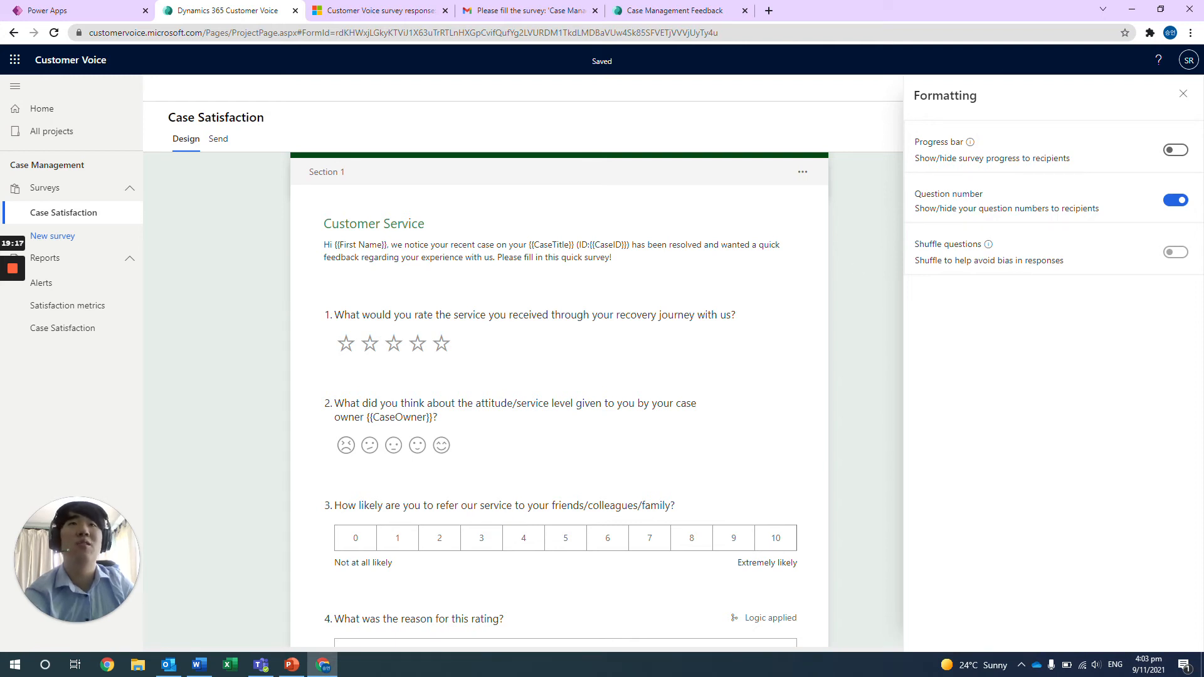
left_click(856, 337)
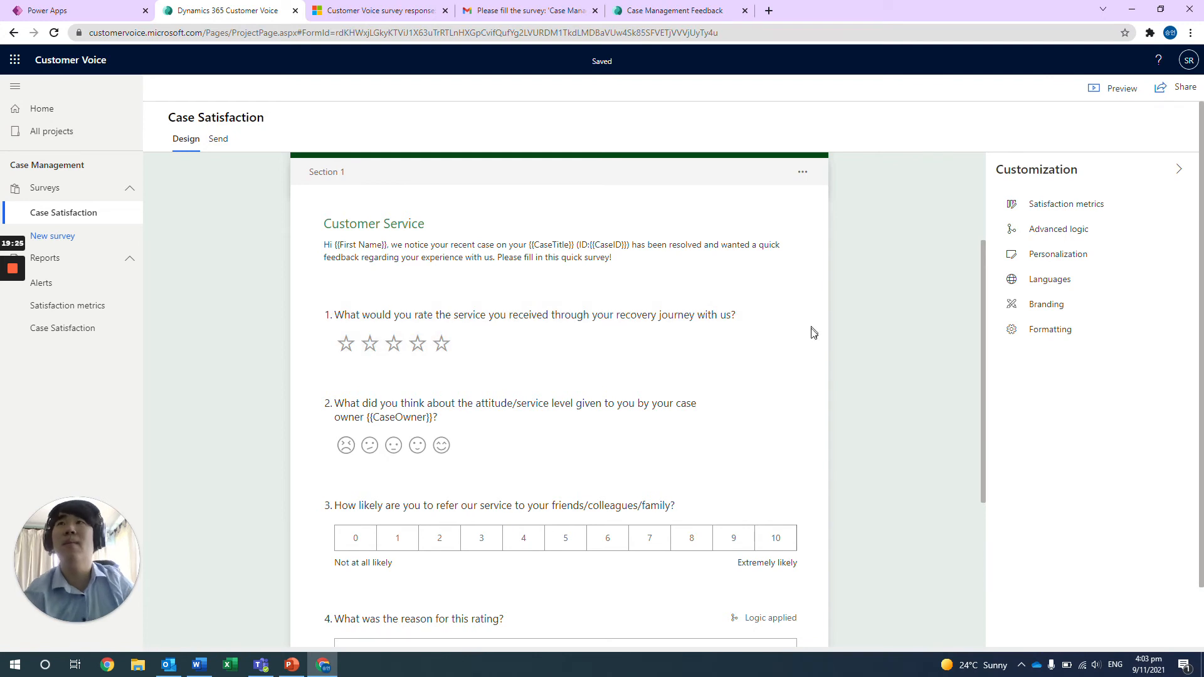
Step: Look over the survey questions and the post-survey message, and return to the Customer Service introduction
scroll(809, 328, "down", 3)
scroll(807, 350, "down", 5)
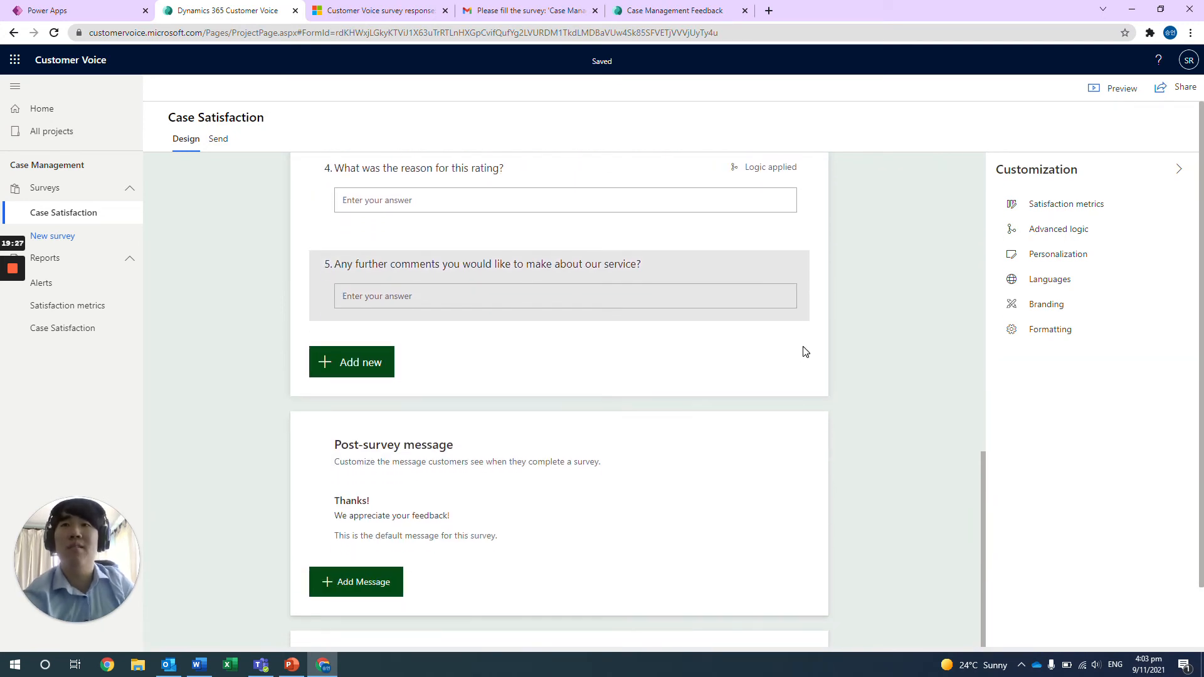
scroll(805, 351, "up", 1)
scroll(805, 352, "up", 6)
scroll(805, 351, "down", 7)
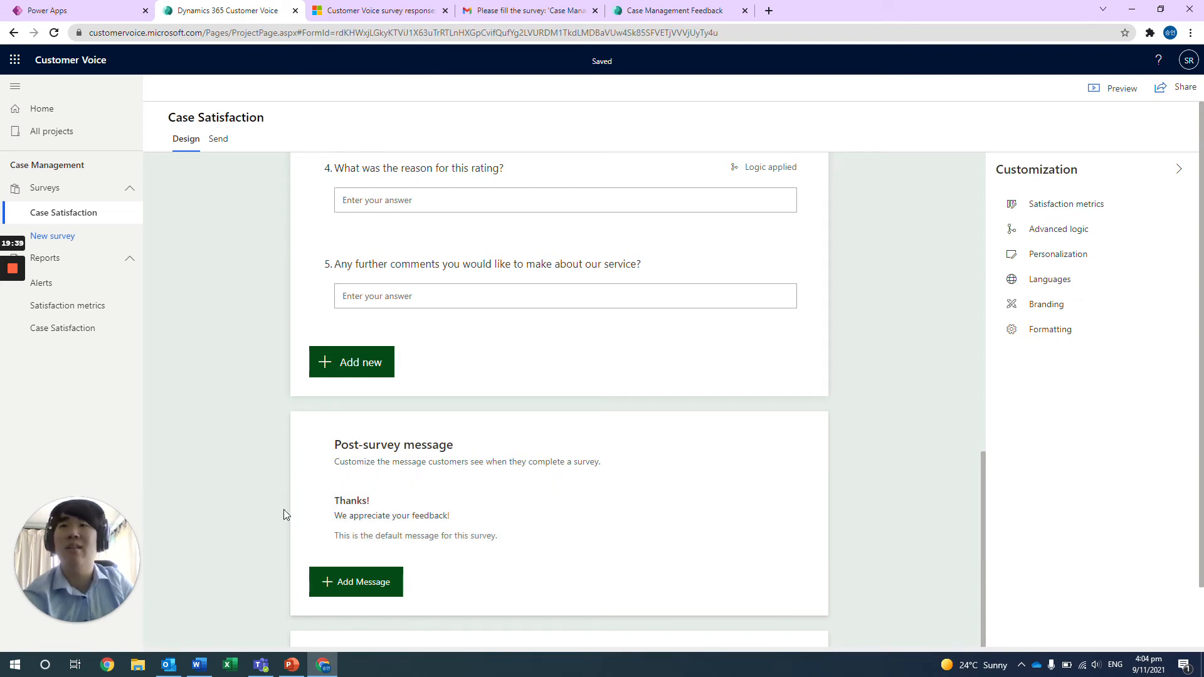
scroll(408, 259, "up", 15)
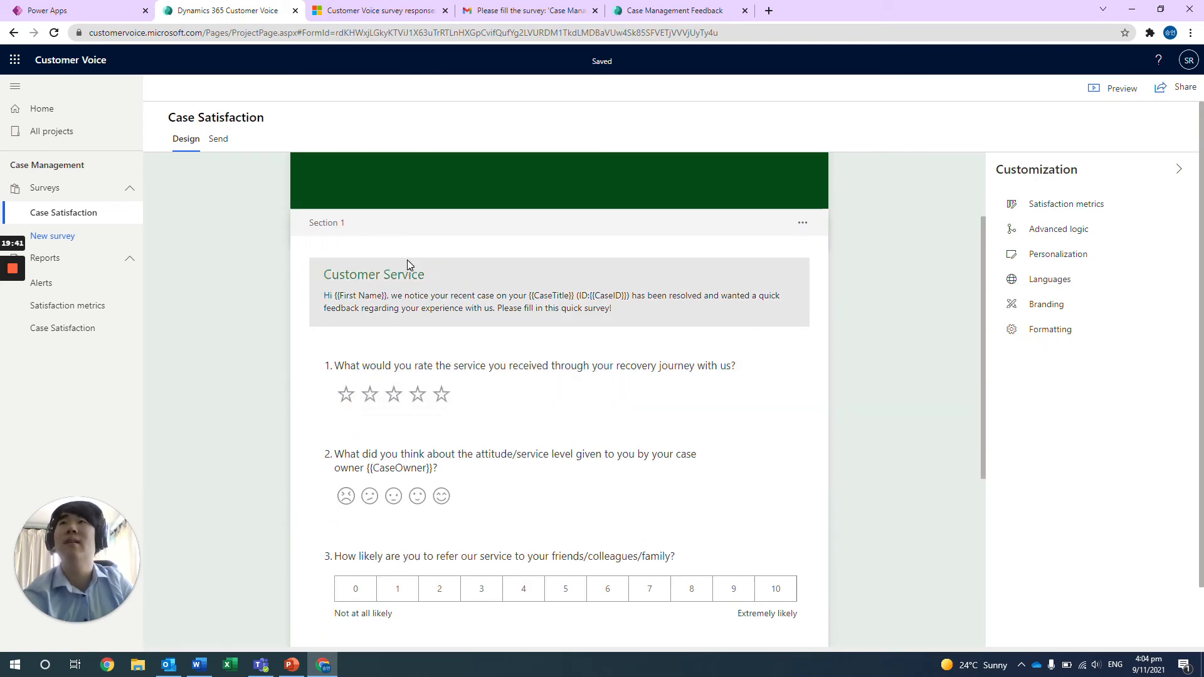
Step: Show the survey's sending overview and view the personalization variables available there
left_click(220, 142)
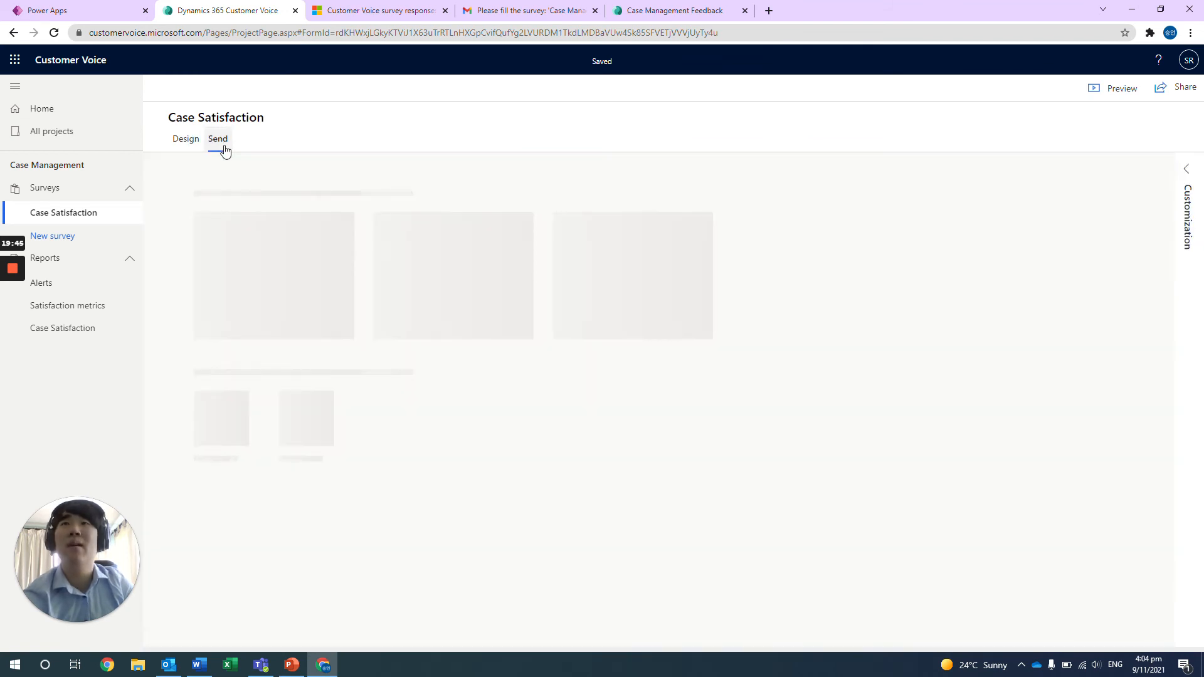
left_click(1188, 204)
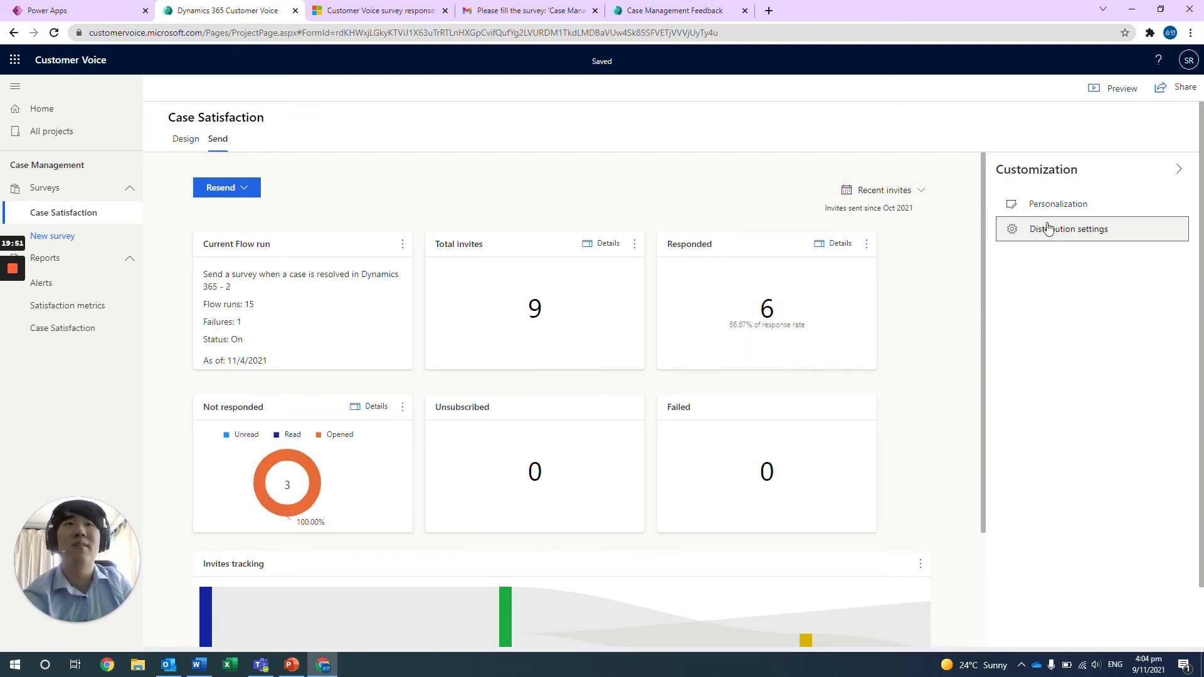
left_click(1053, 207)
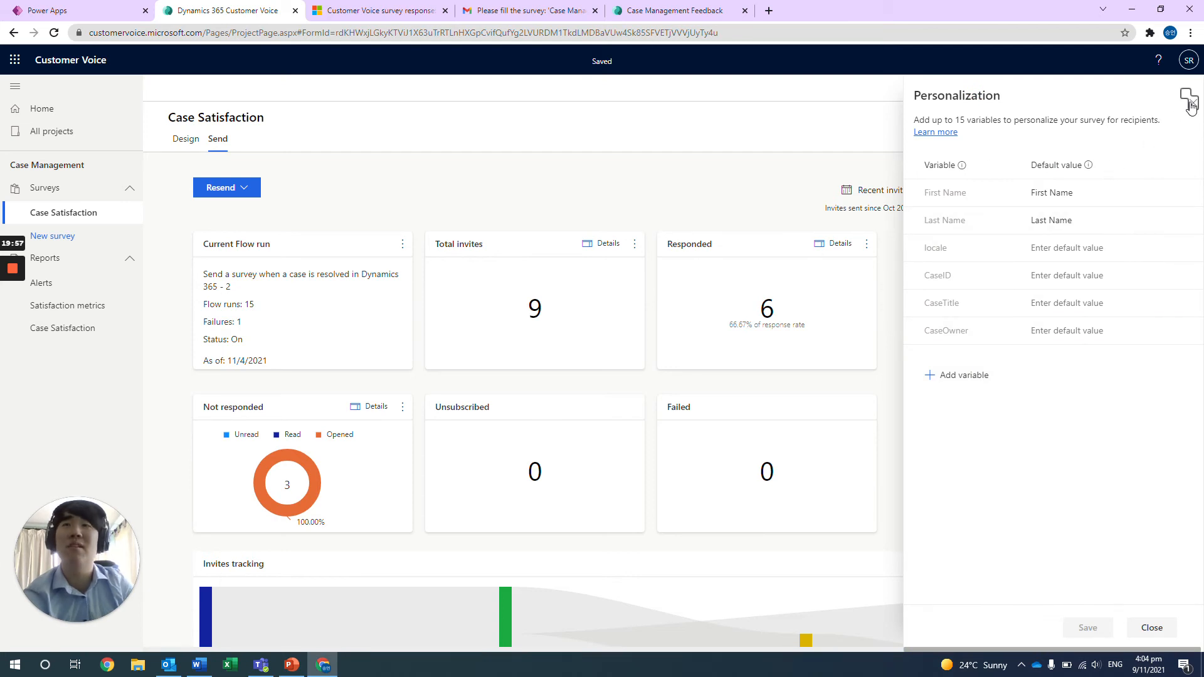
Step: Show the personalized first name in the Gmail survey invitation, return to Customer Voice and close the personalization variables
left_click(478, 13)
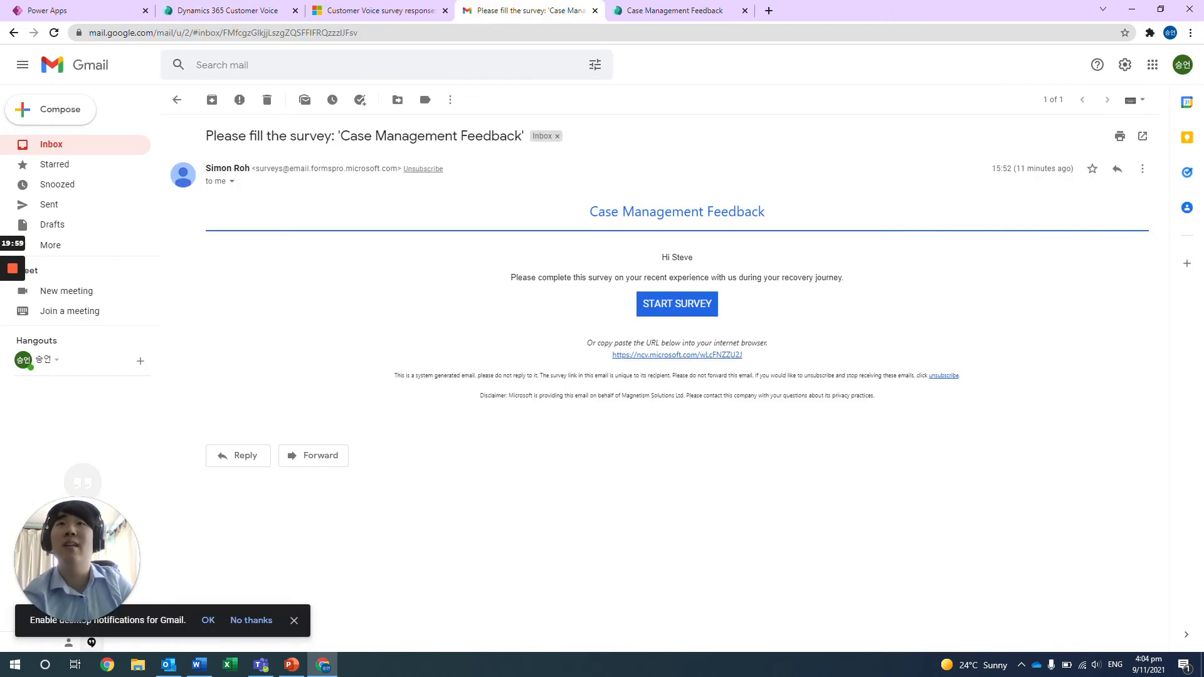
mouse_move(693, 258)
left_mouse_down()
mouse_move(672, 258)
mouse_move(693, 257)
left_mouse_up()
left_click(672, 257)
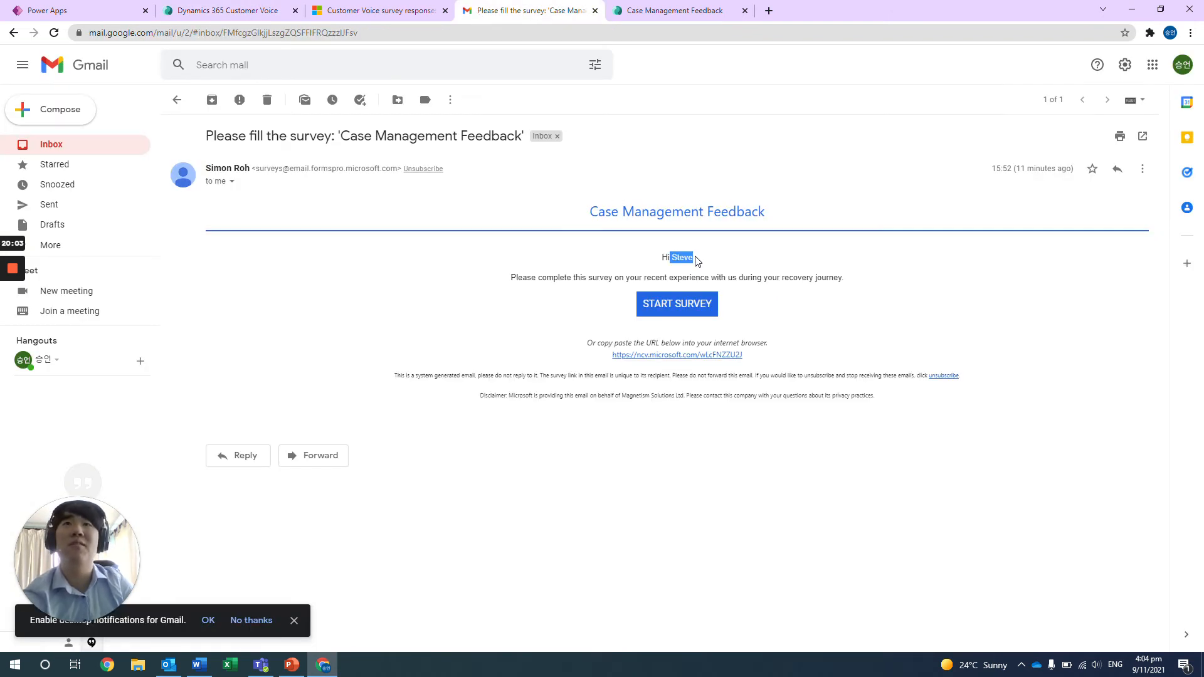
left_click(695, 260)
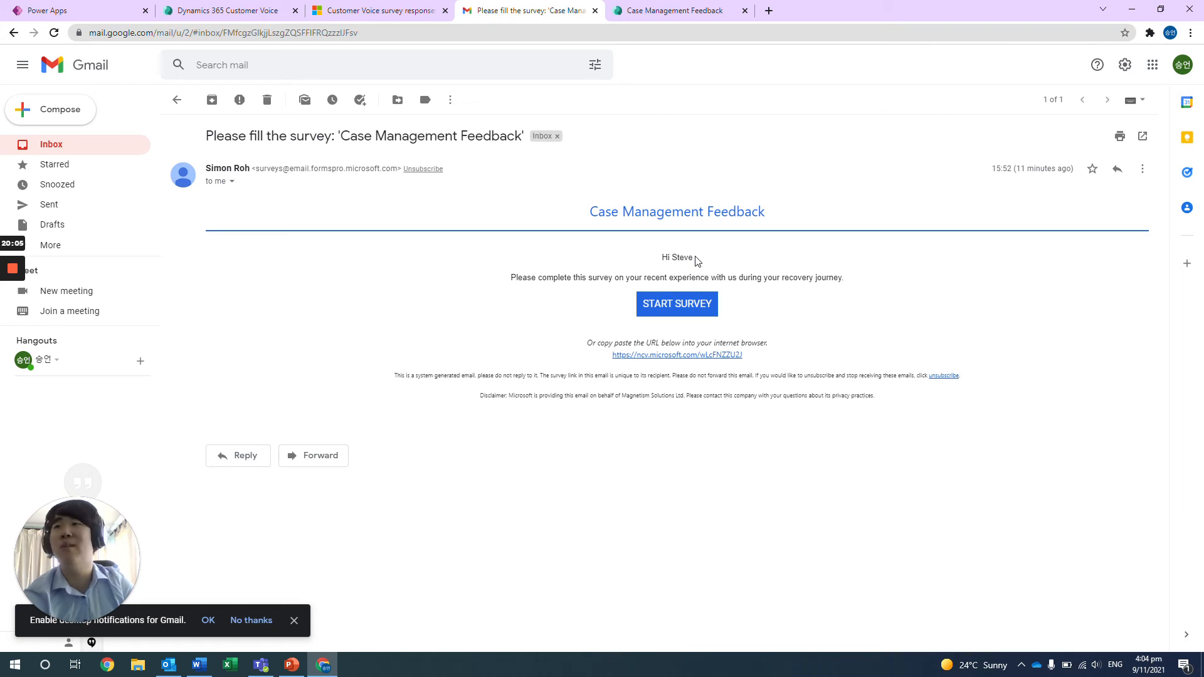
left_click(390, 9)
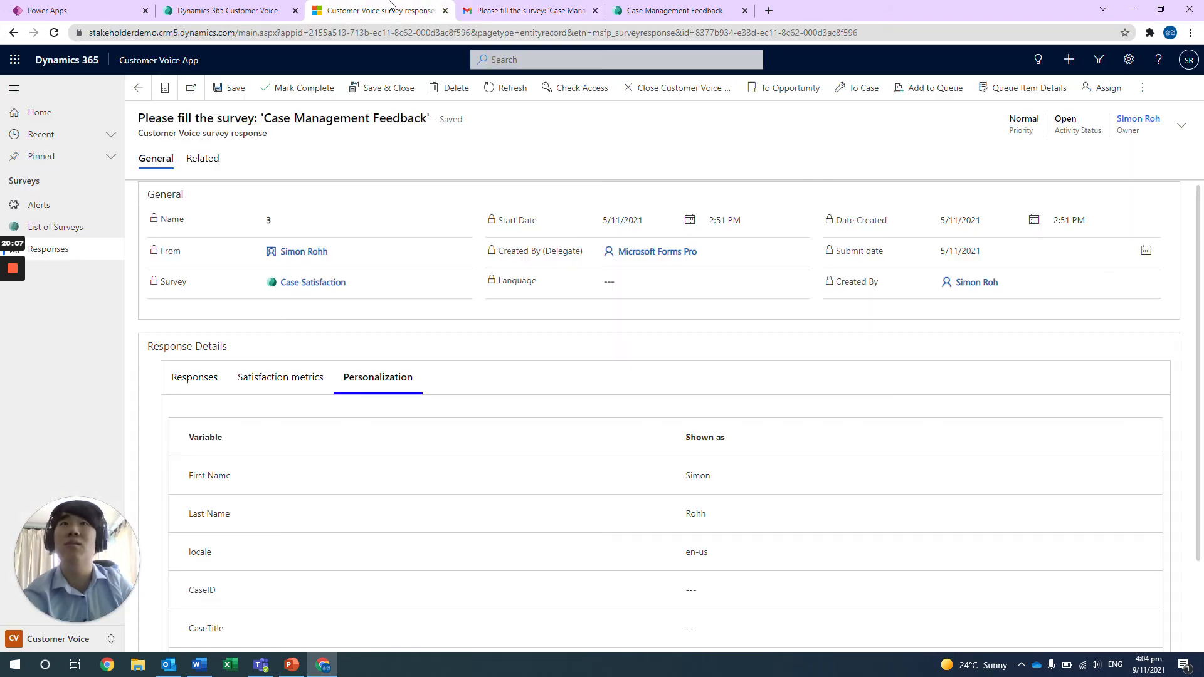
left_click(189, 10)
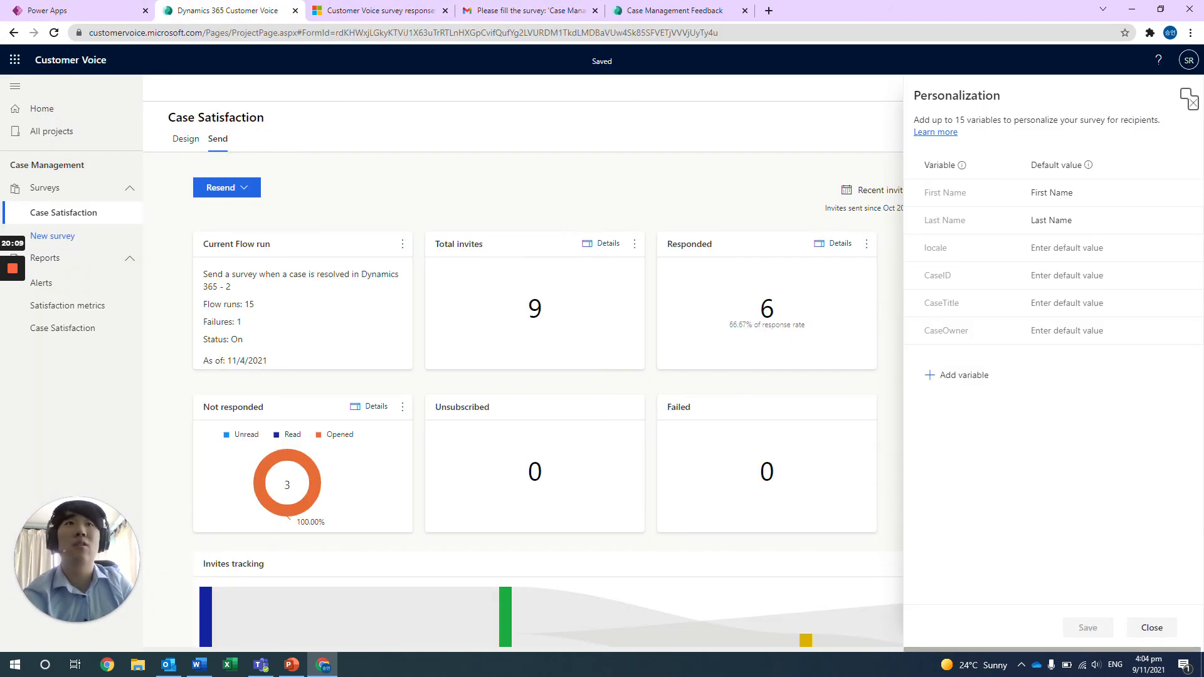
left_click(1184, 105)
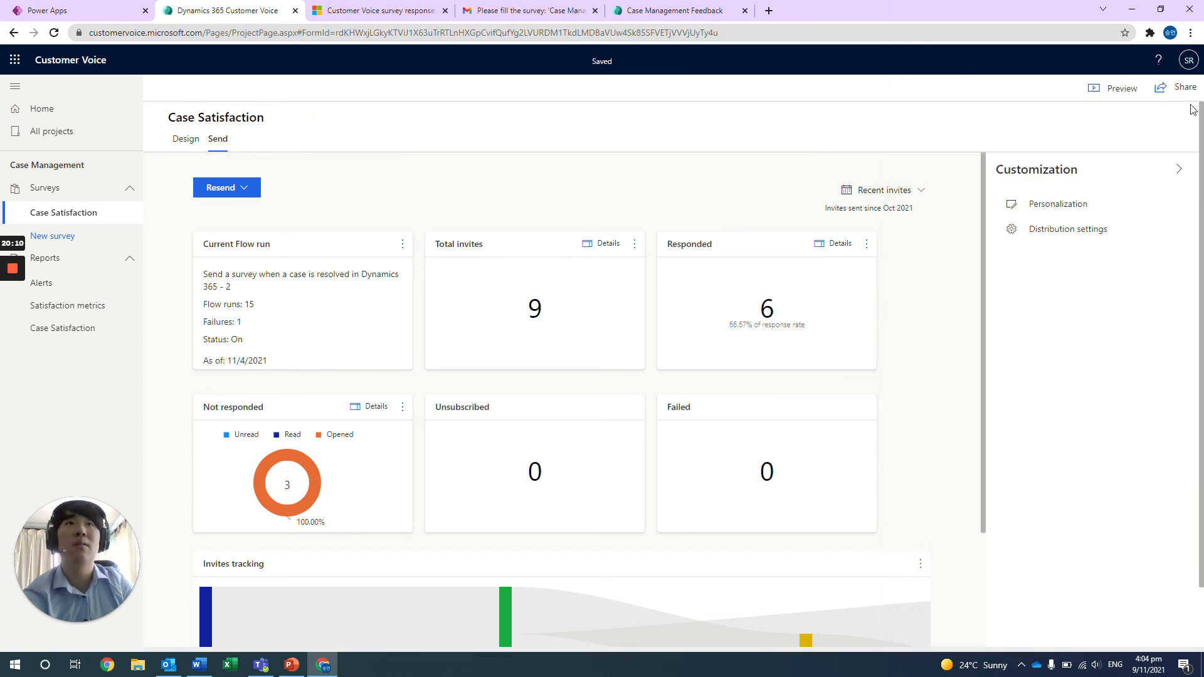
Step: Open the distribution settings and examine the participant options and the response restrictions, including availability dates and response limit
left_click(1086, 228)
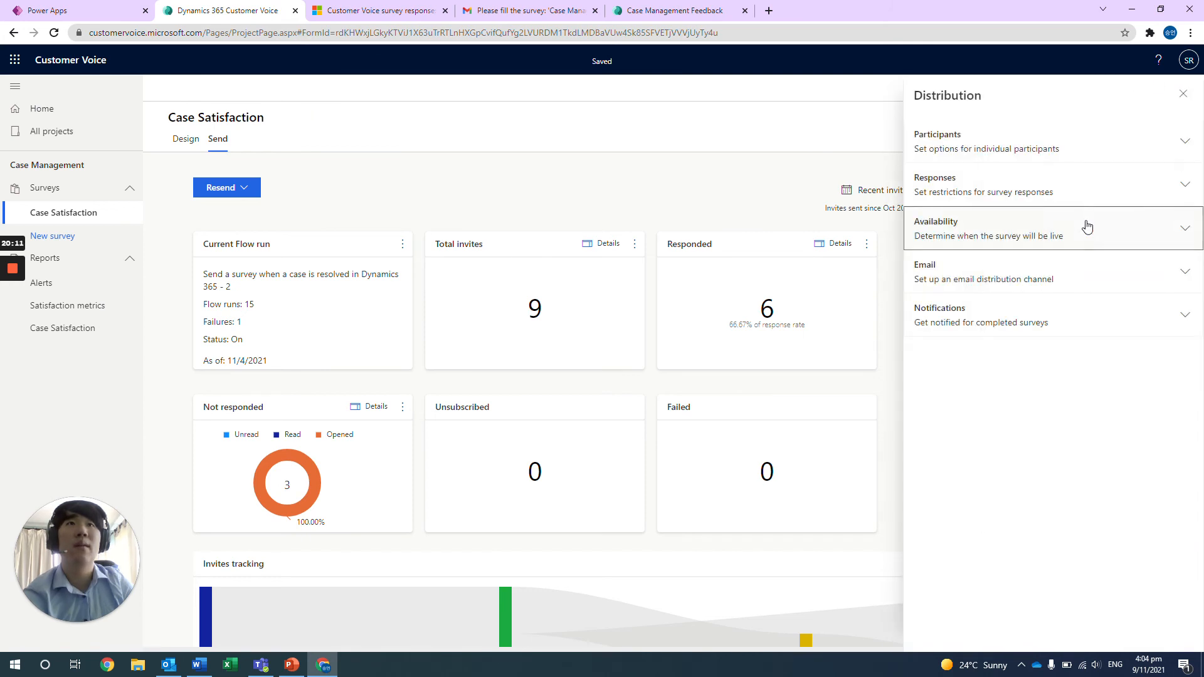
left_click(1079, 150)
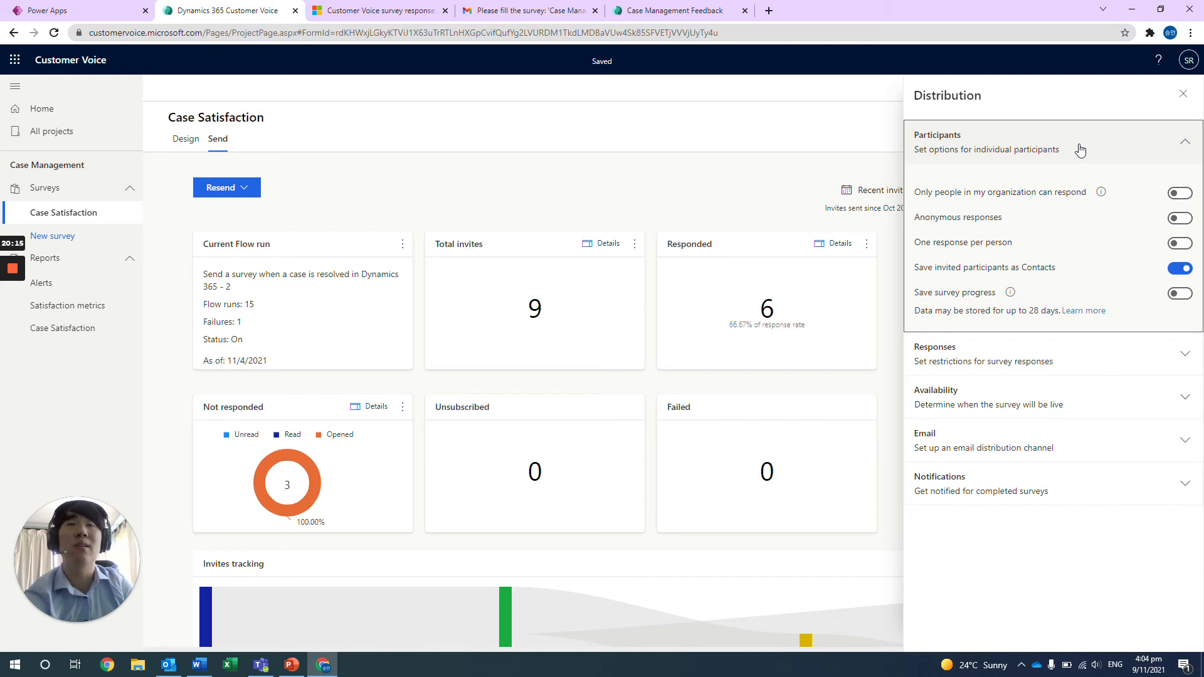
mouse_move(1101, 192)
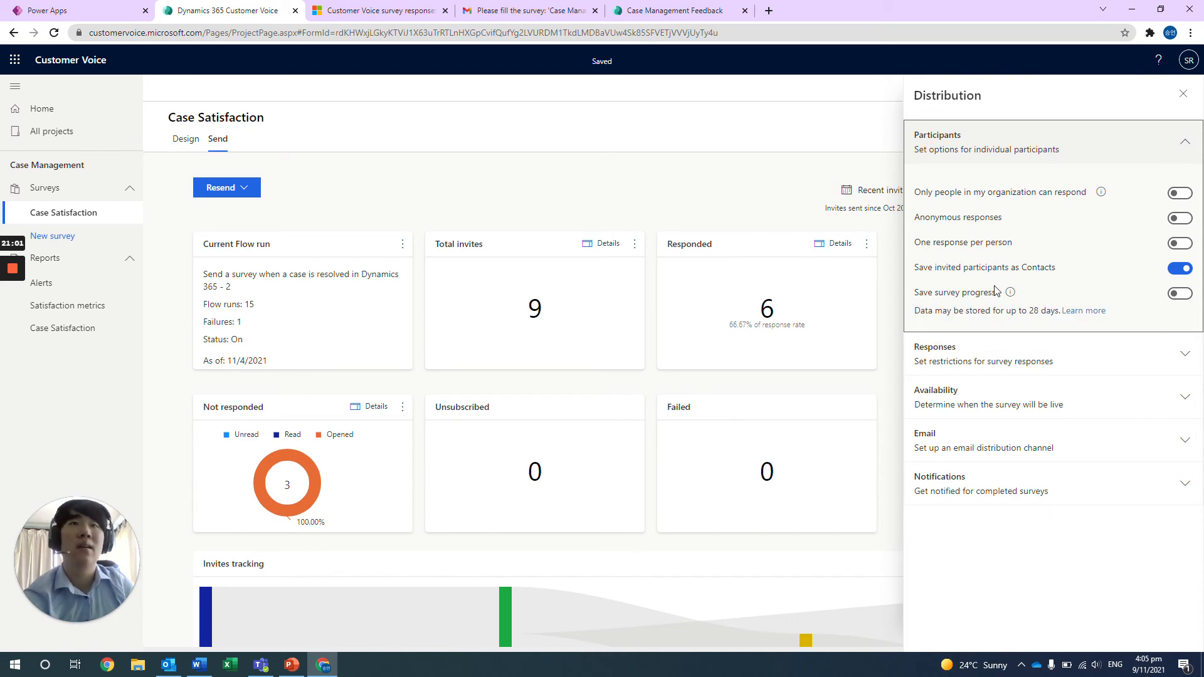
left_click(1075, 345)
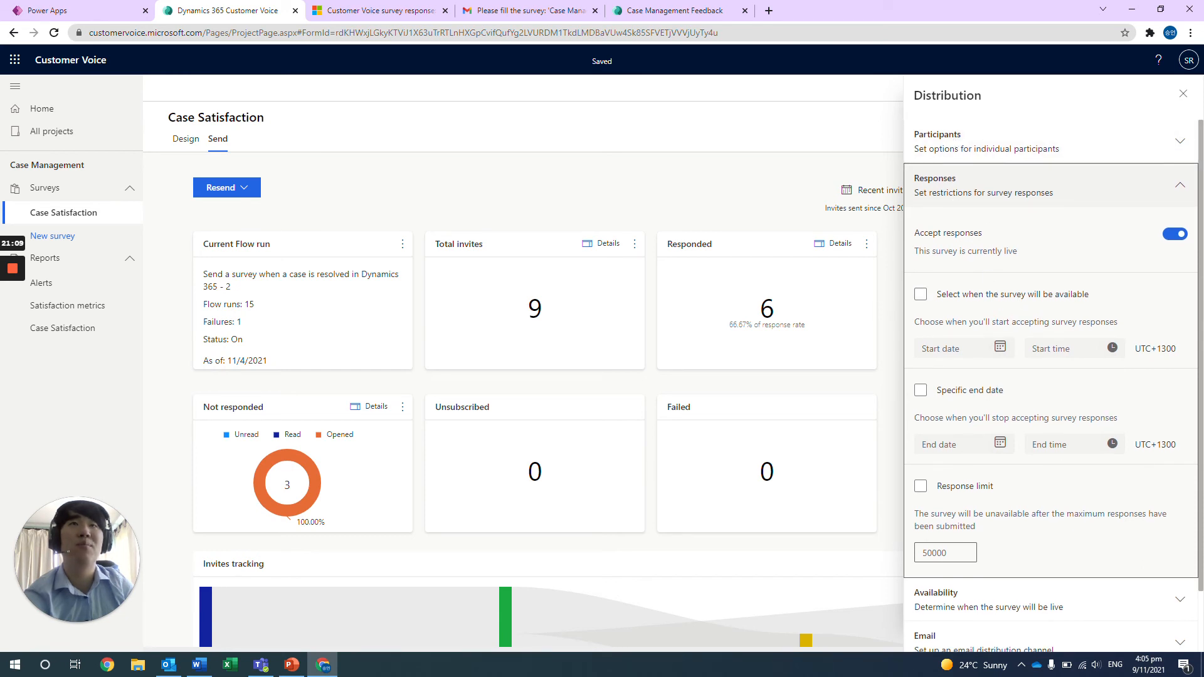
scroll(991, 276, "down", 1)
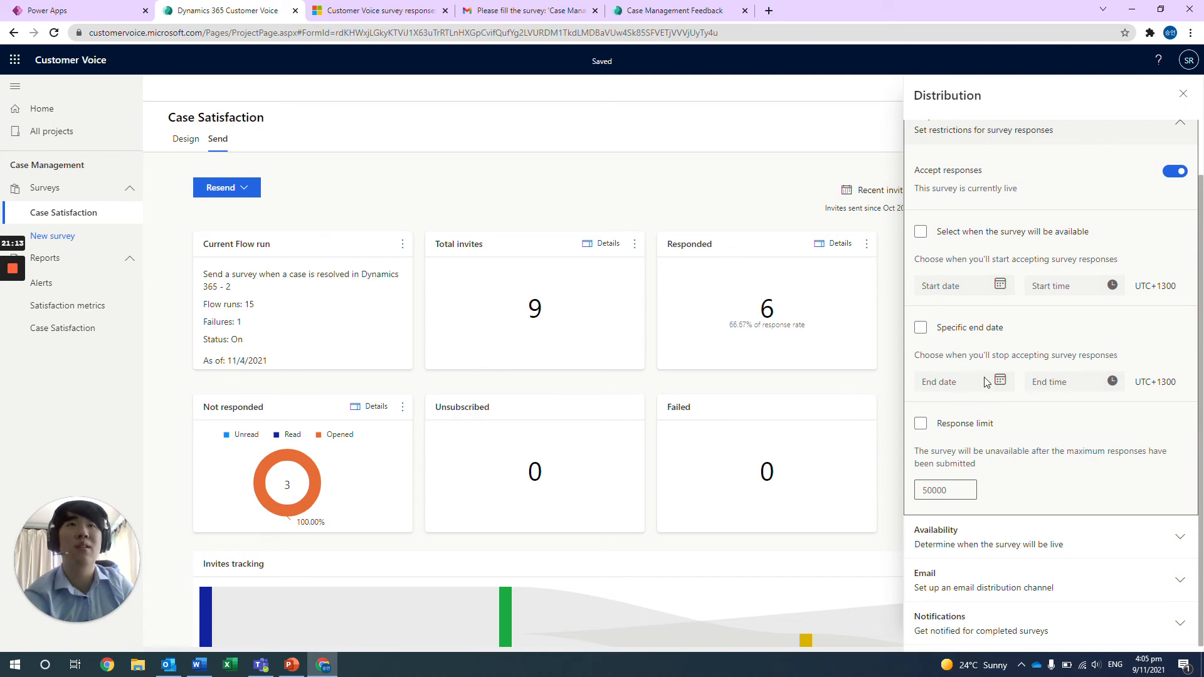
scroll(959, 452, "down", 1)
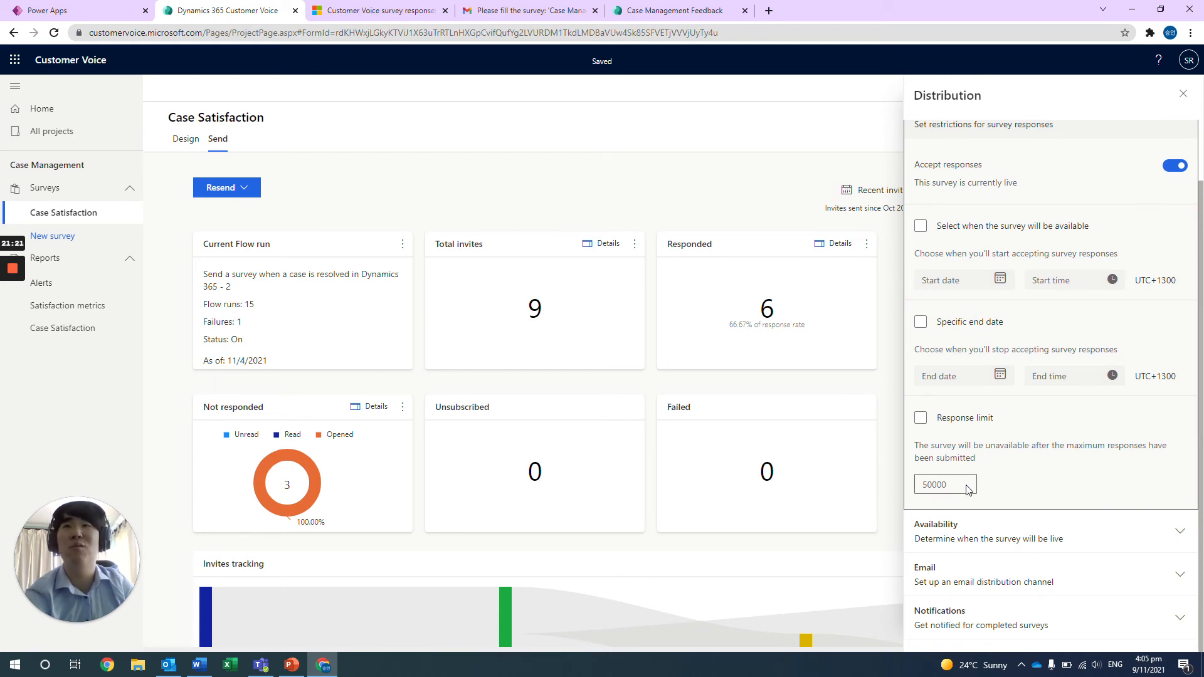
Step: Look over the availability, email sender and notification distribution settings, and close the distribution settings
left_click(982, 535)
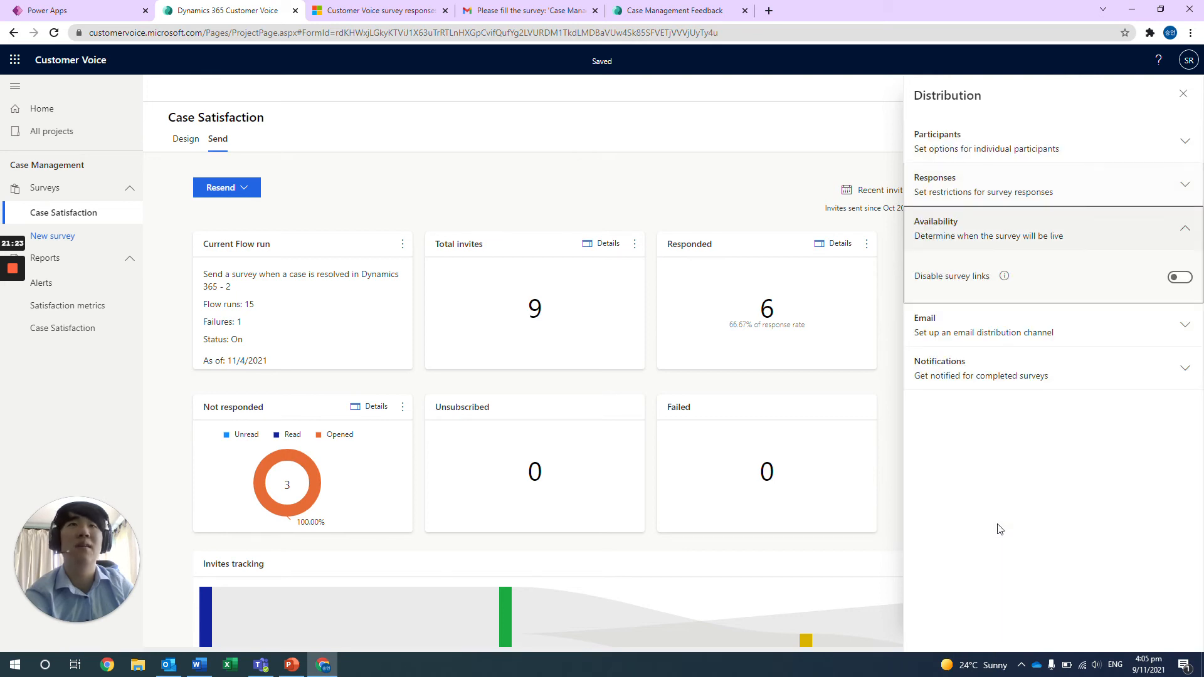
left_click(1024, 326)
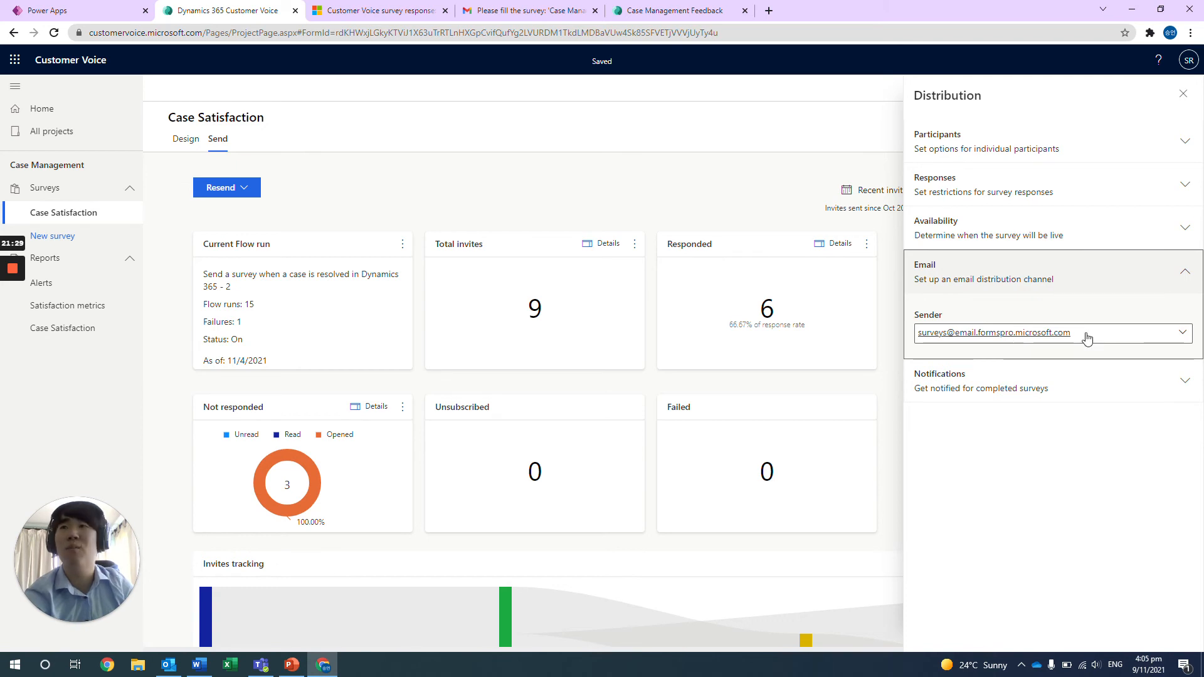
left_click(1050, 379)
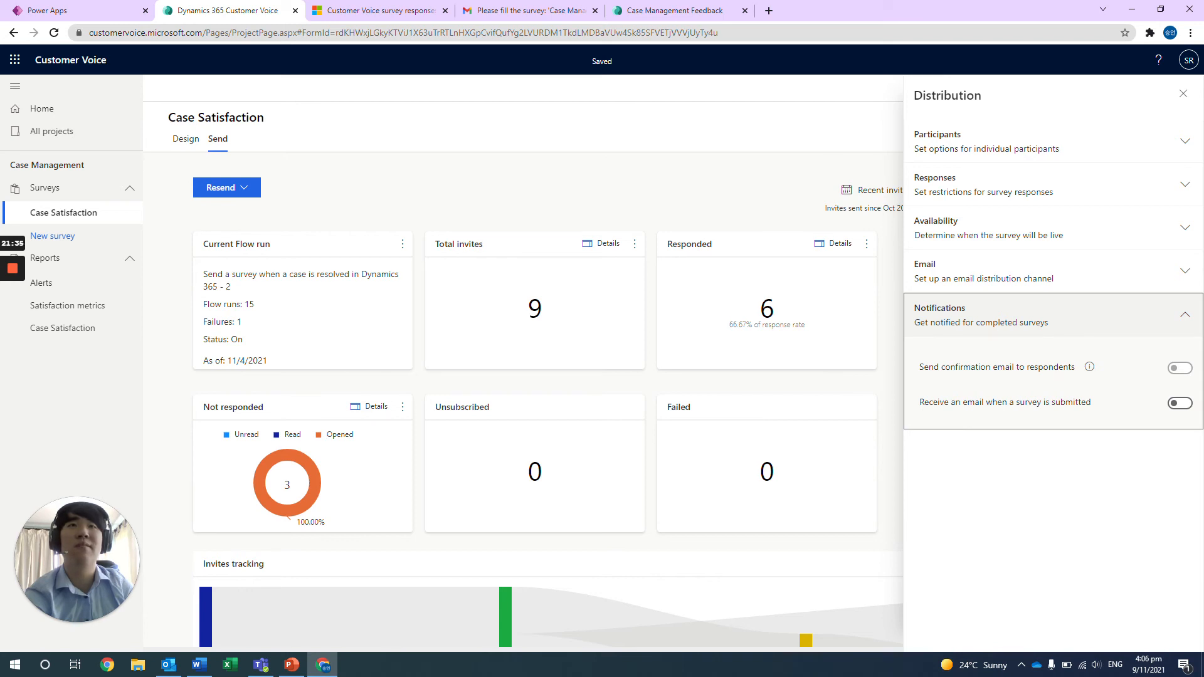
left_click(688, 378)
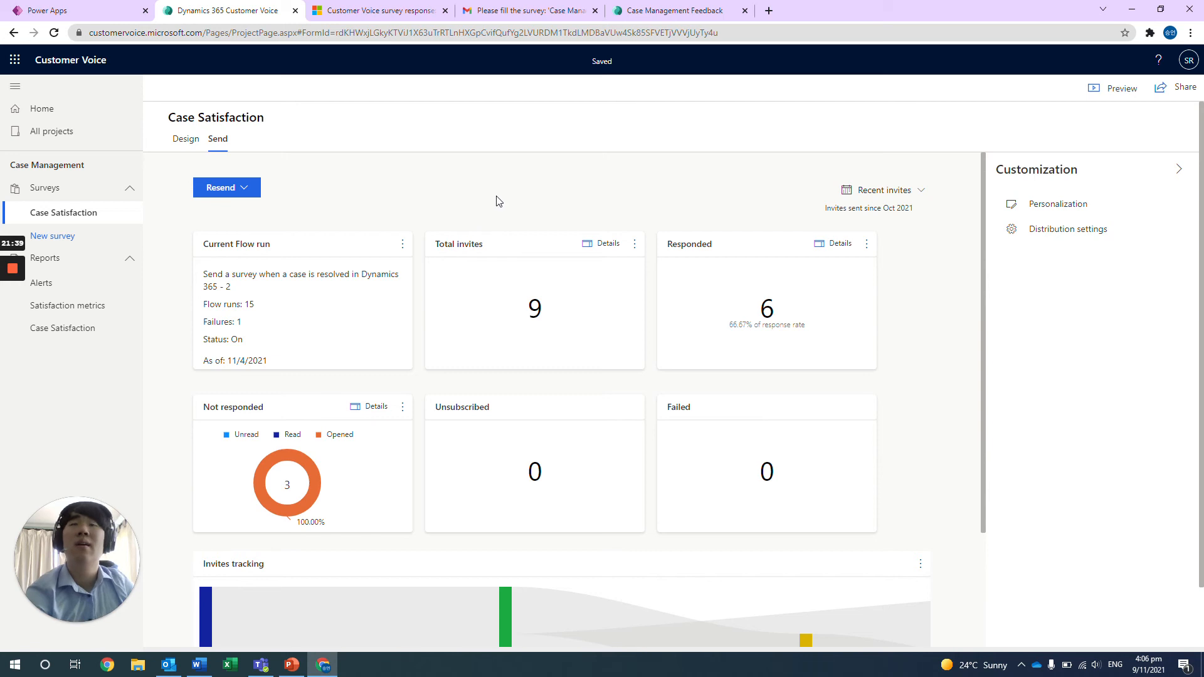
Step: Show the survey's resend options, open the automation templates and browse the expanded template list
left_click(244, 188)
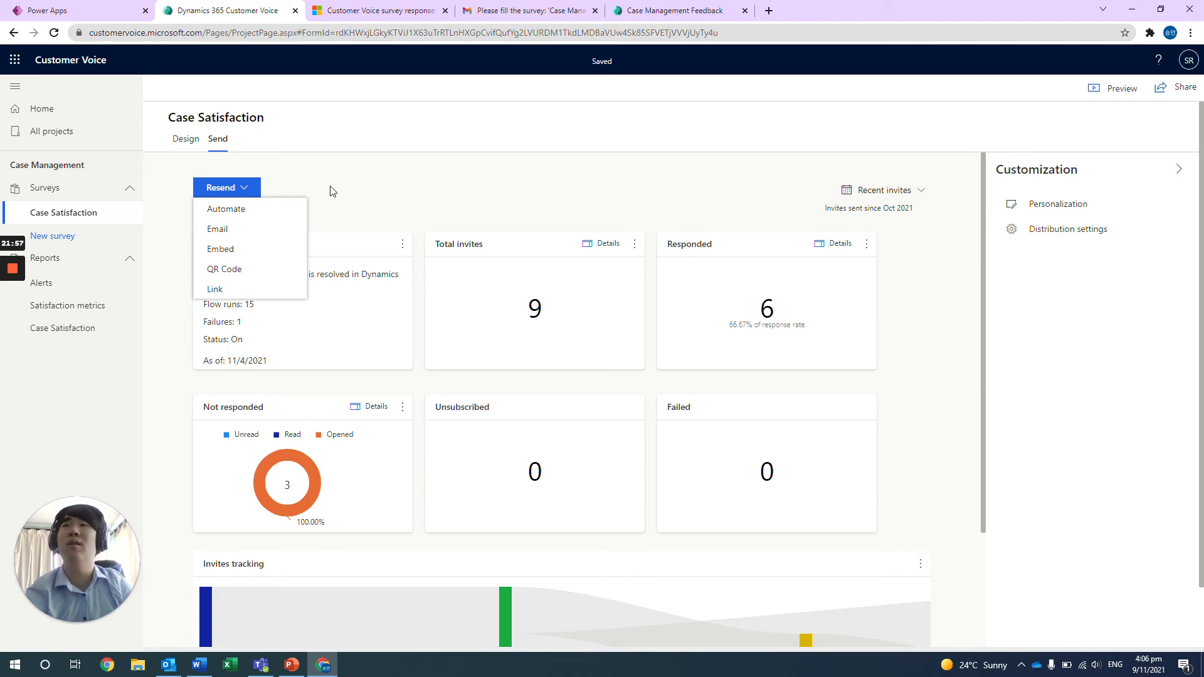
left_click(258, 211)
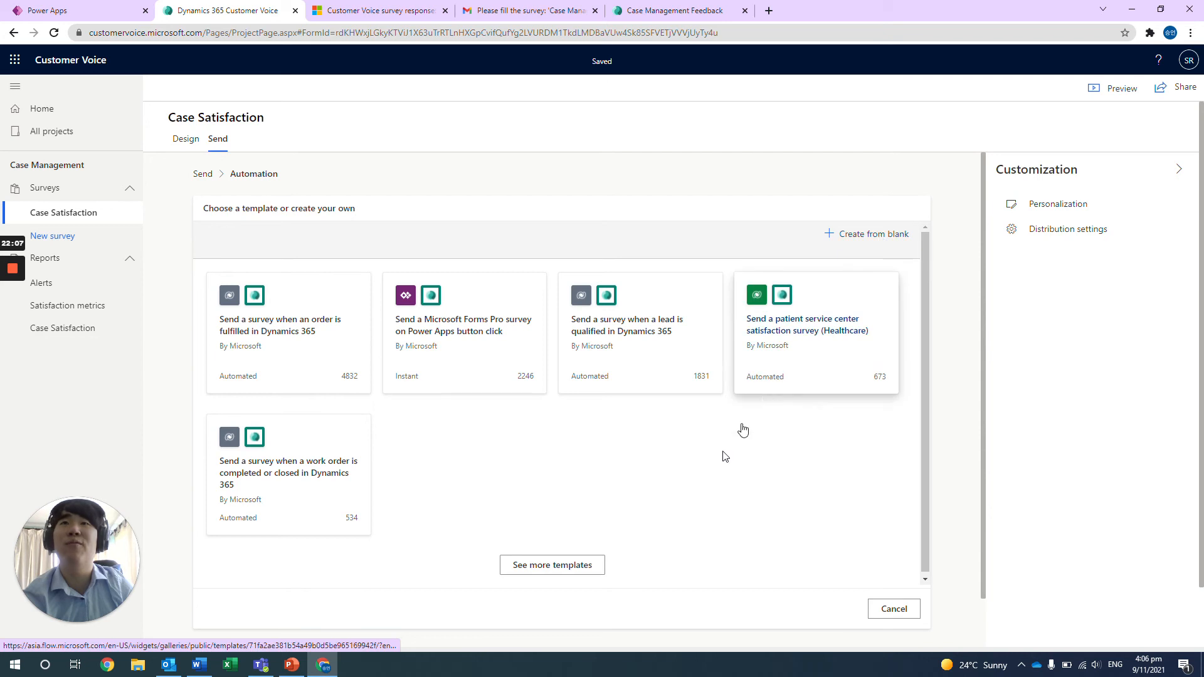
left_click(585, 567)
scroll(588, 567, "down", 2)
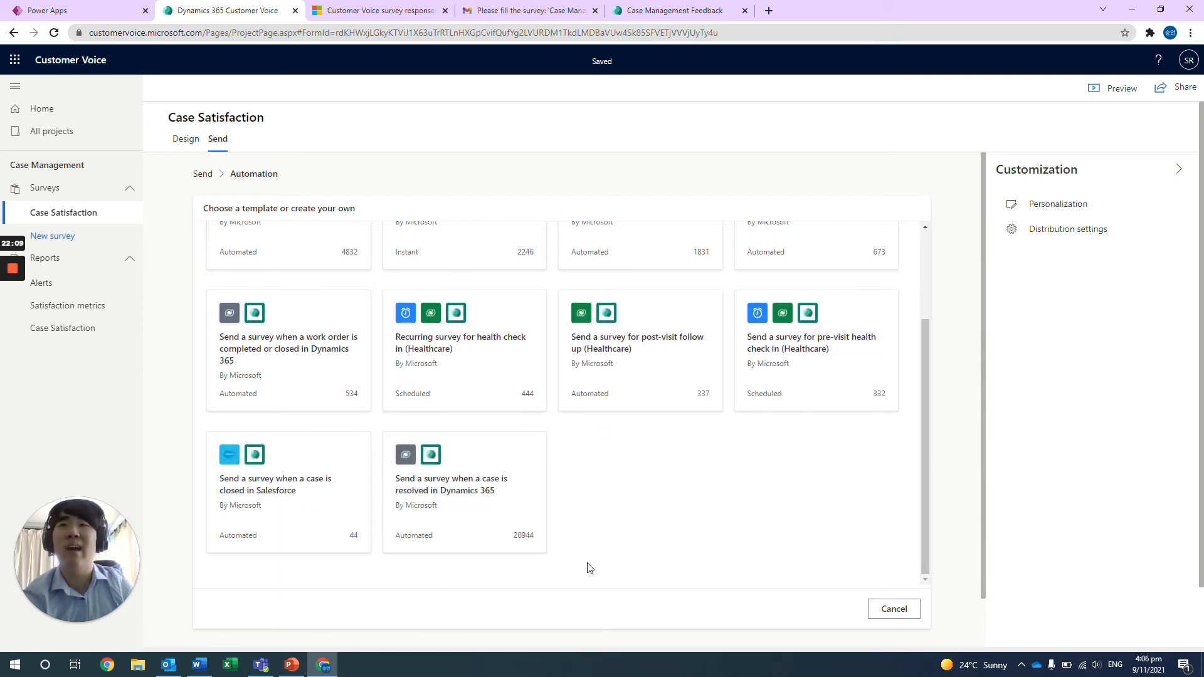
scroll(757, 502, "up", 2)
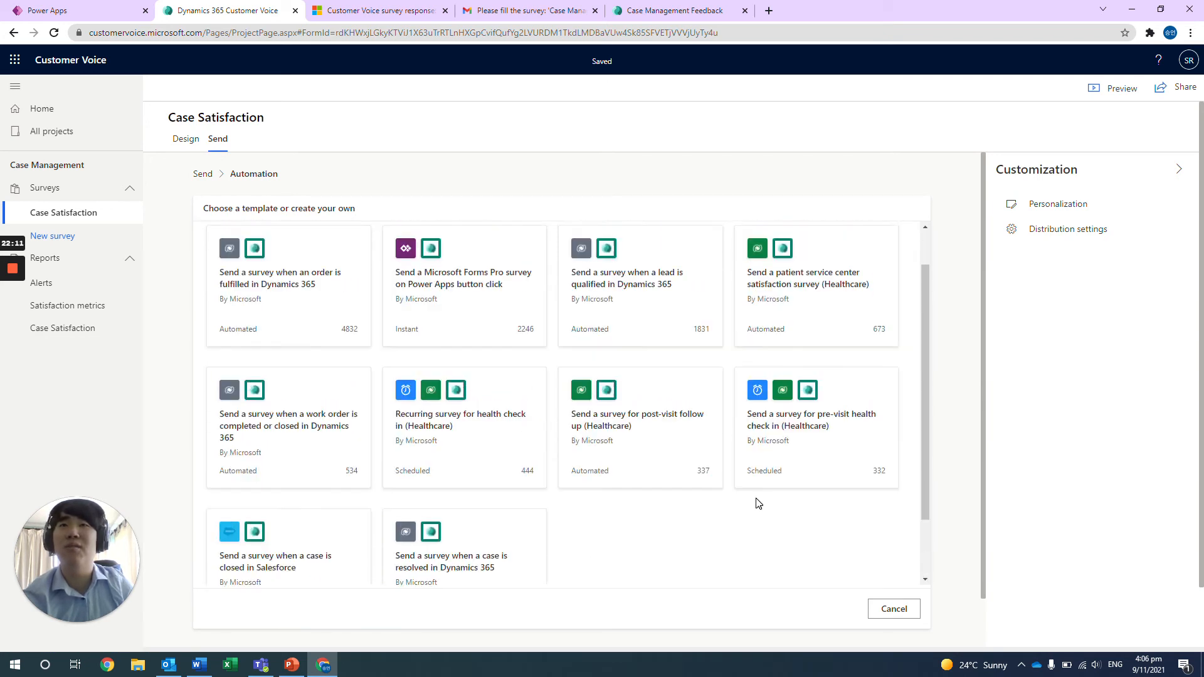
scroll(756, 502, "down", 2)
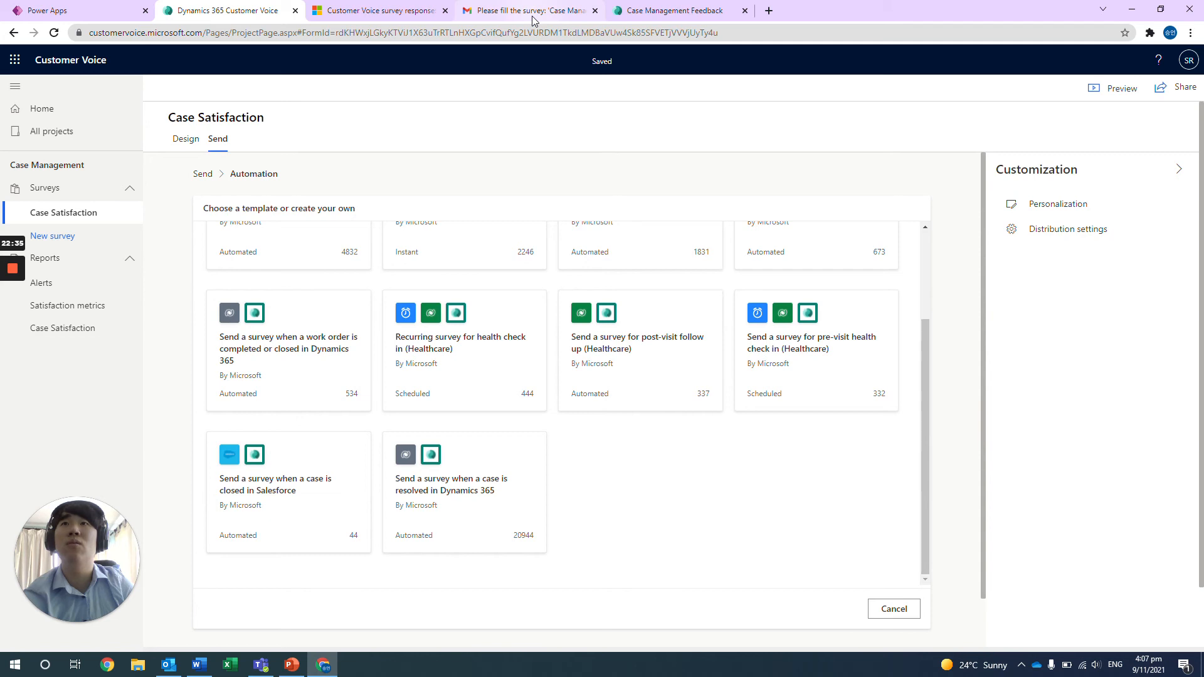
Step: Switch to Power Apps and examine the resolved-case survey flow from its trigger through the customer-type branches
left_click(59, 11)
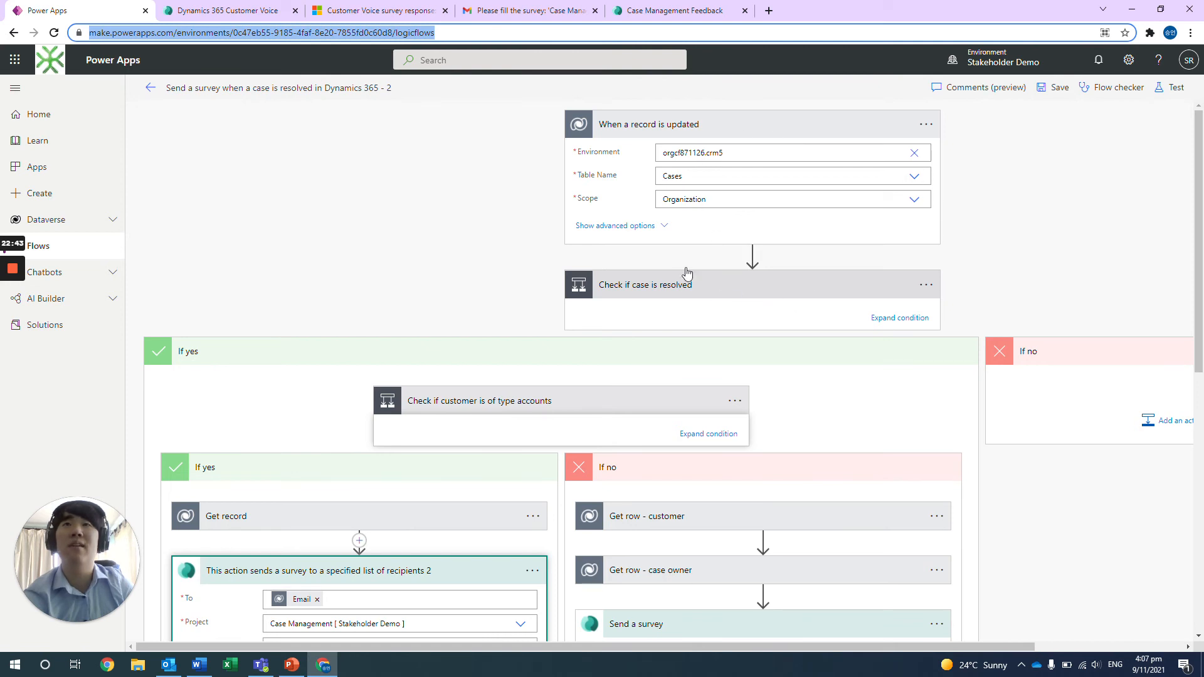
scroll(747, 307, "down", 2)
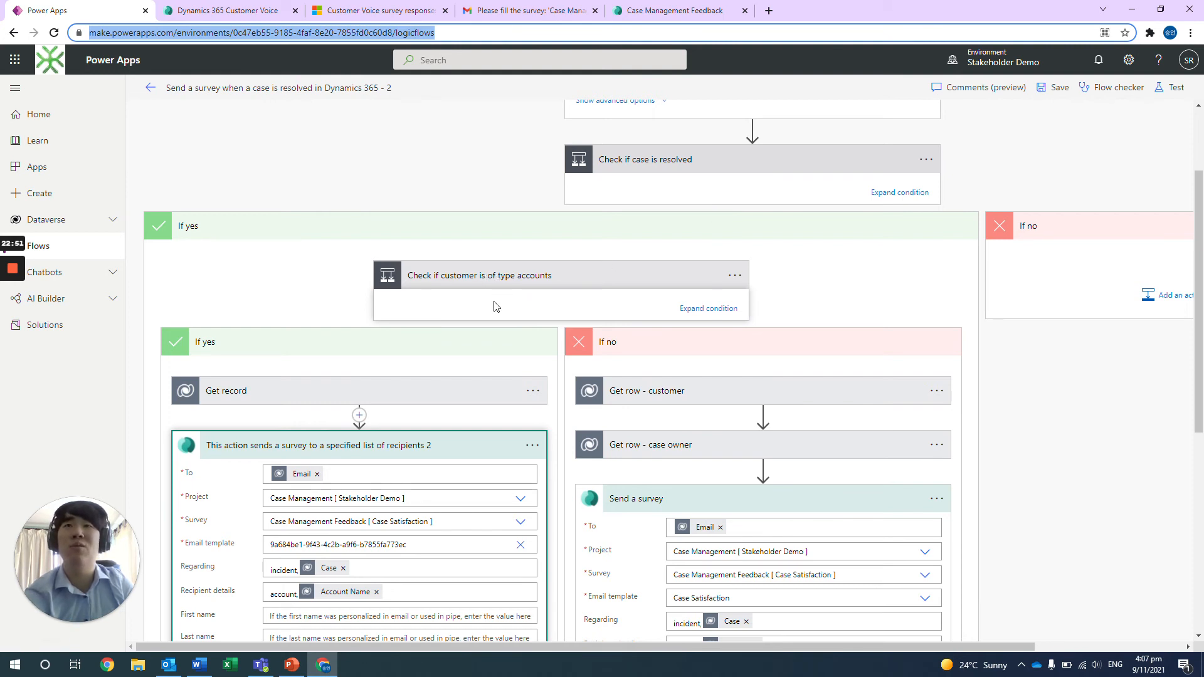
scroll(493, 311, "down", 2)
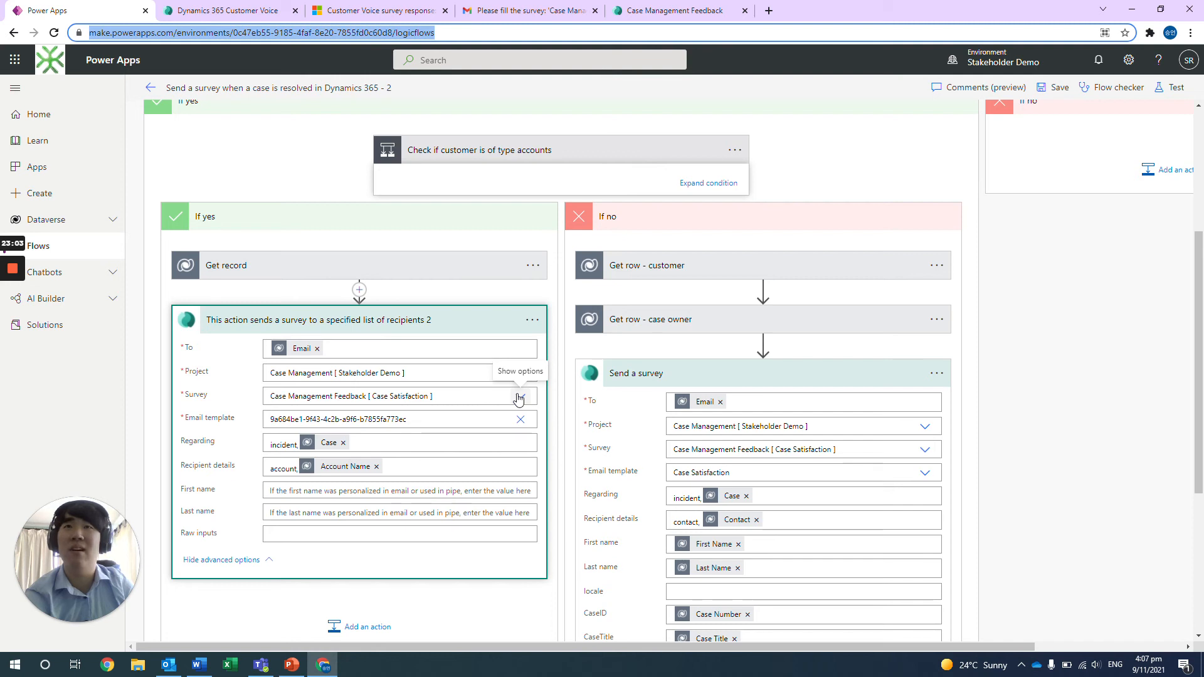
scroll(826, 368, "down", 1)
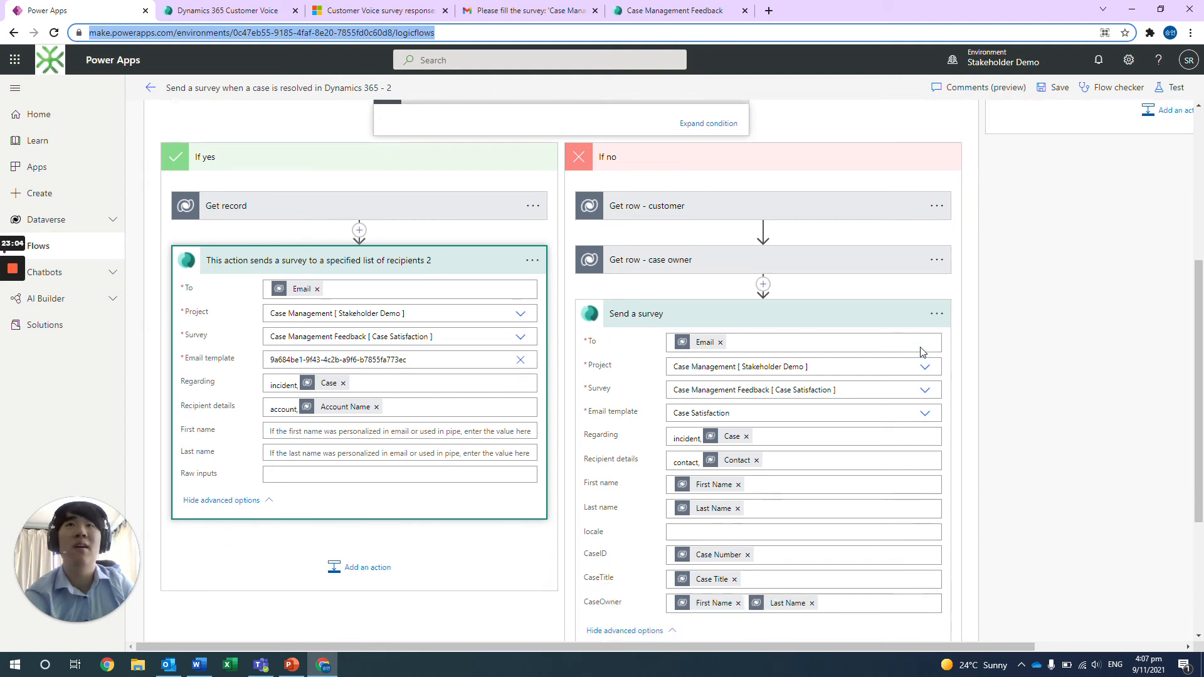
scroll(921, 344, "up", 2)
scroll(699, 285, "down", 2)
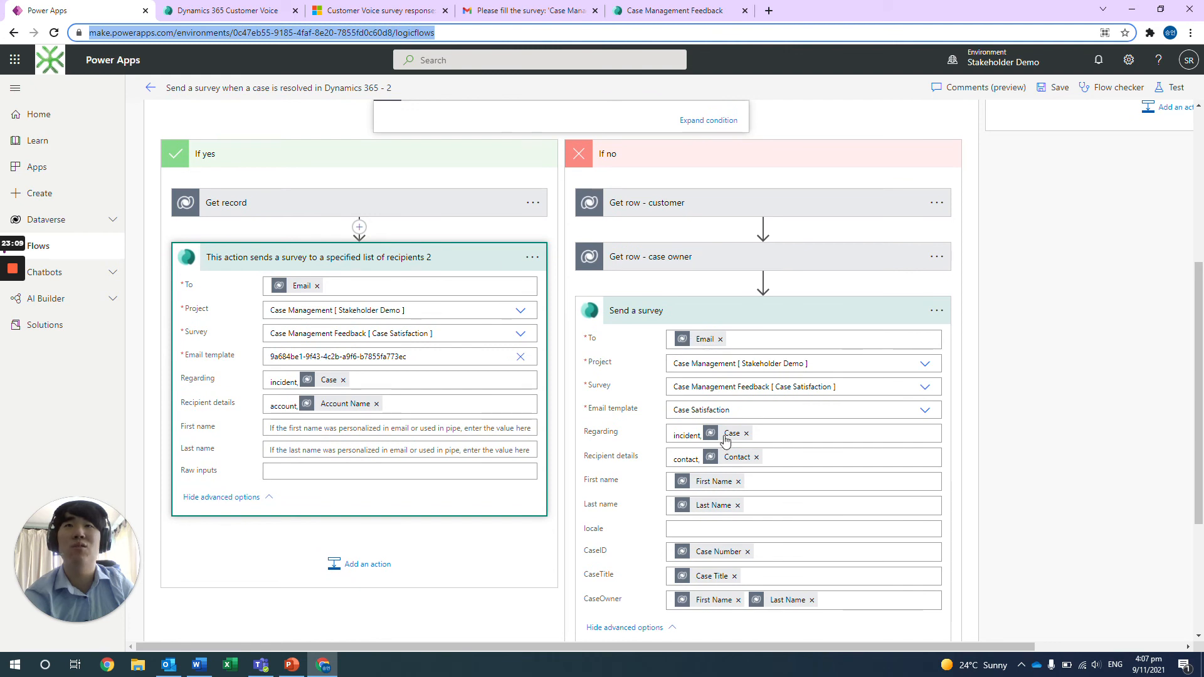
Step: Point out the recipient and case variable fields, from First name to CaseOwner, in the flow's Send a survey action
mouse_move(726, 467)
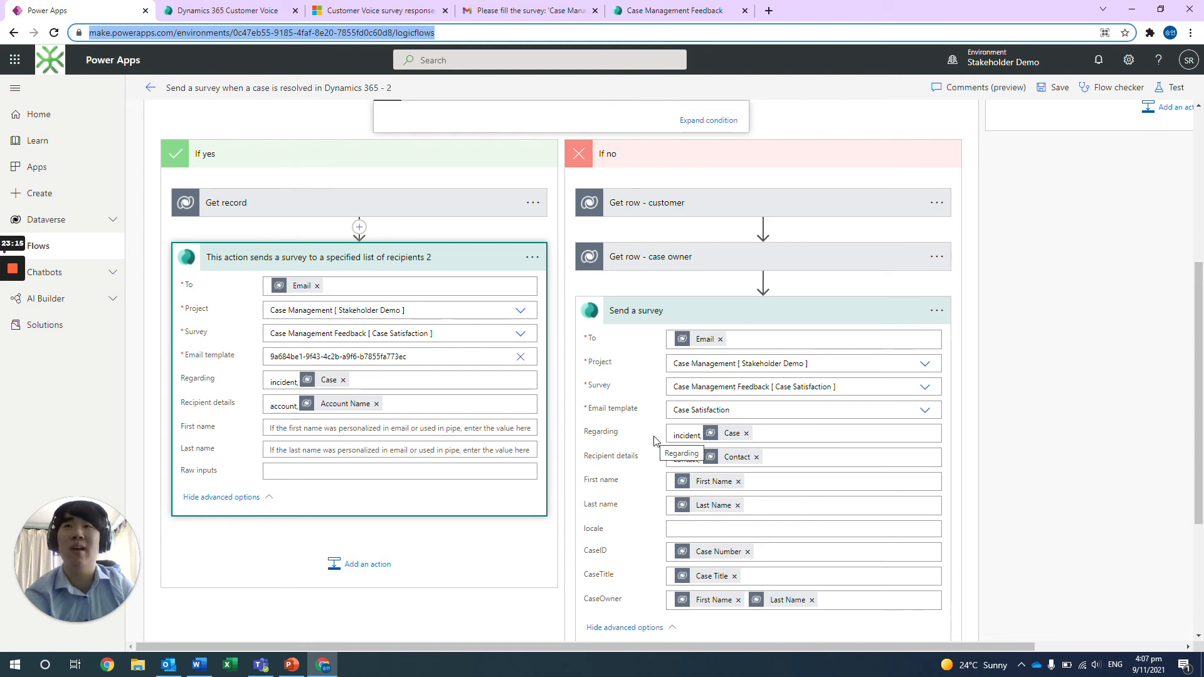
scroll(665, 442, "down", 1)
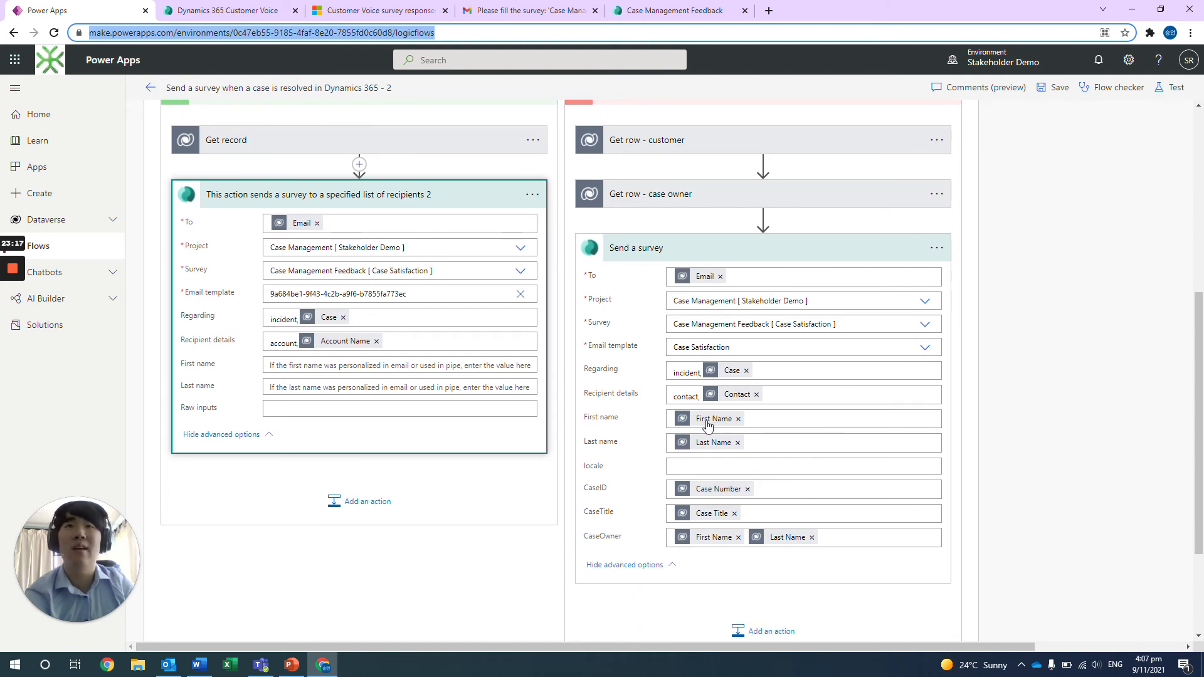
mouse_move(707, 426)
left_click_drag(585, 417, 636, 540)
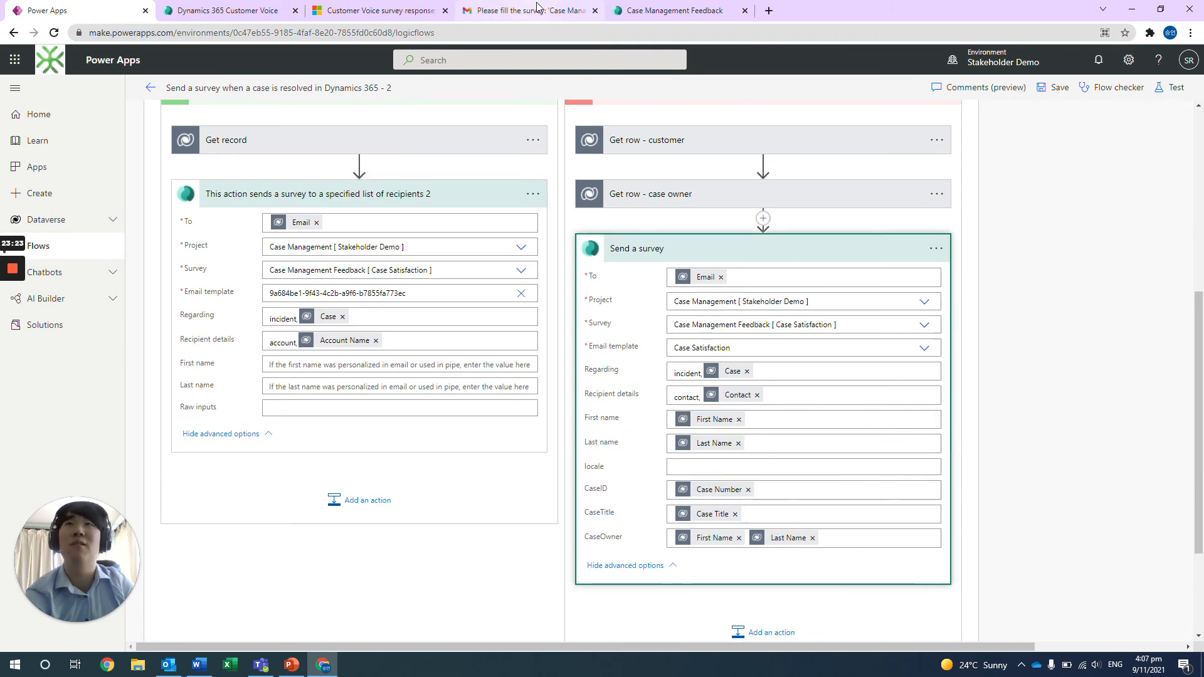
Step: Open the survey from the Gmail invitation and highlight the personalized case ID in the Customer Service introduction
left_click(227, 10)
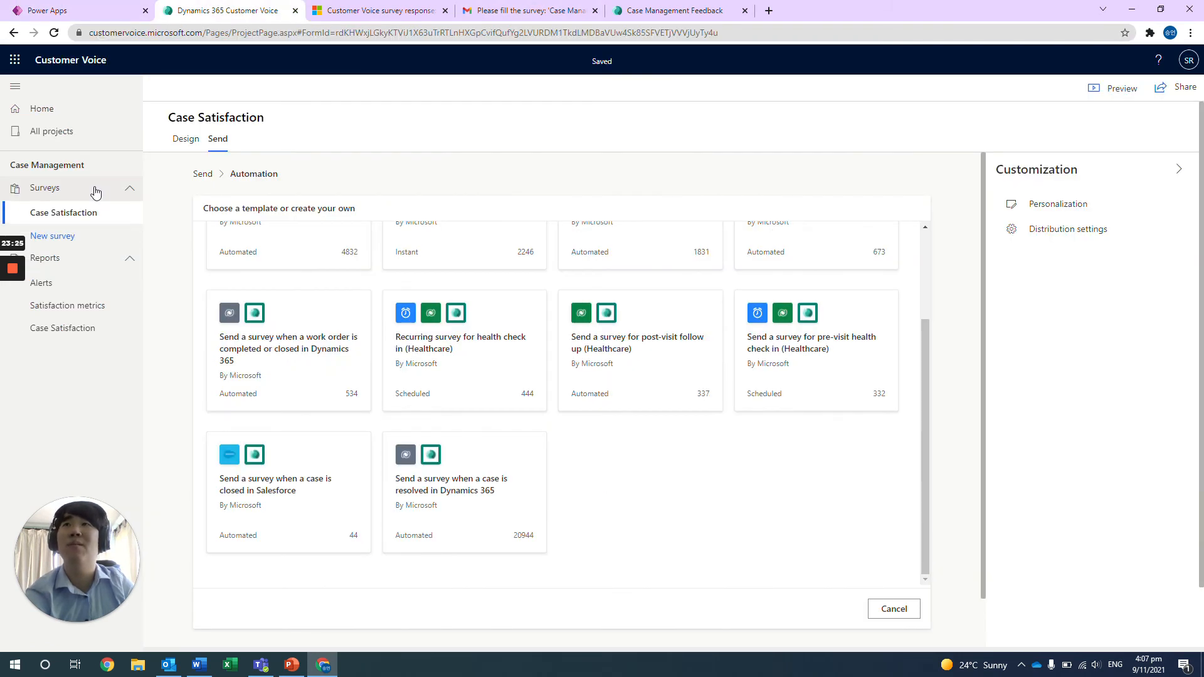
left_click(699, 9)
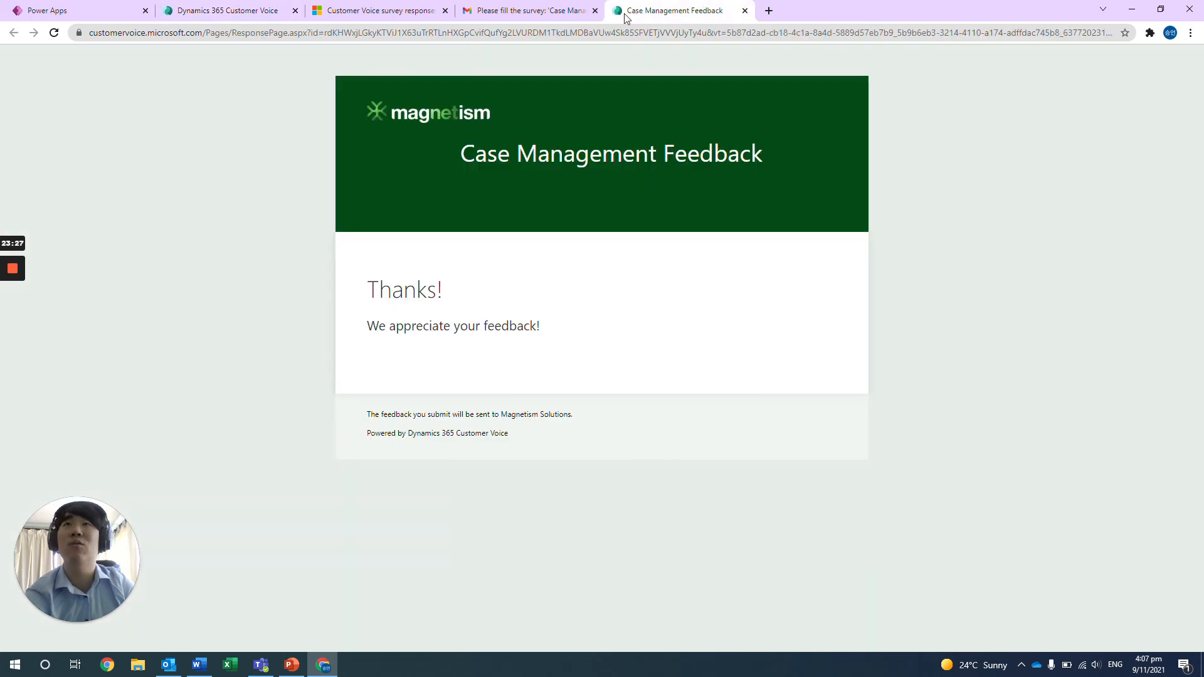
left_click(546, 11)
left_click(655, 312)
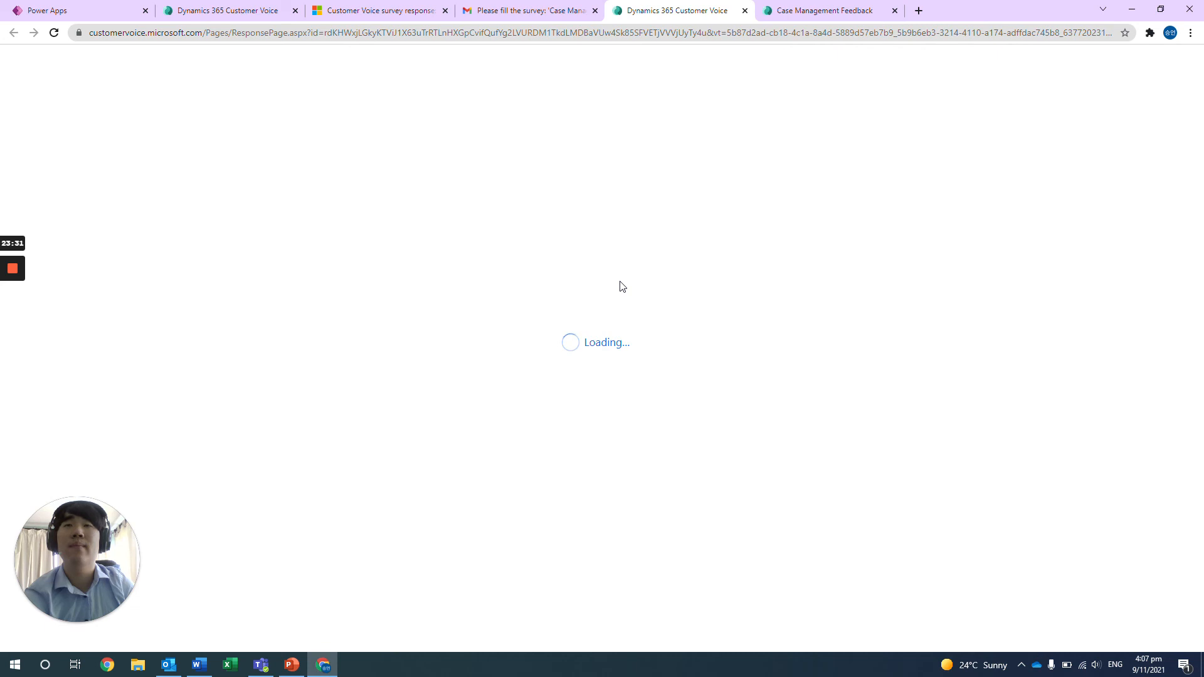
scroll(623, 293, "down", 1)
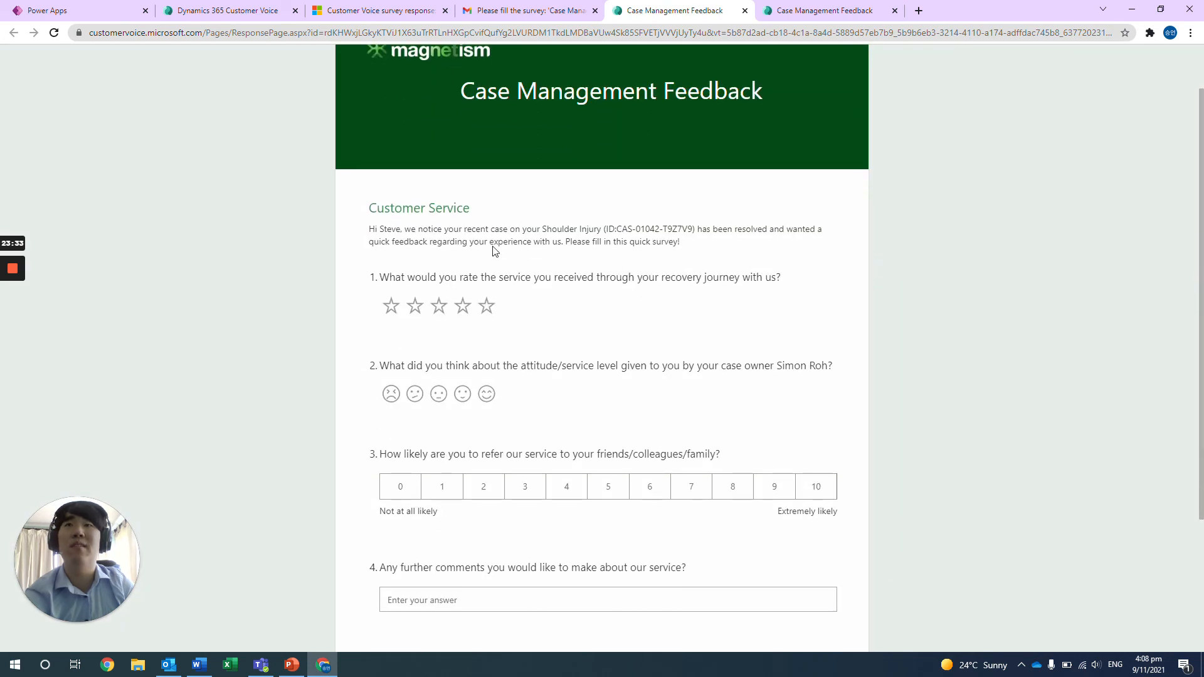
key("Tab")
left_click(386, 257)
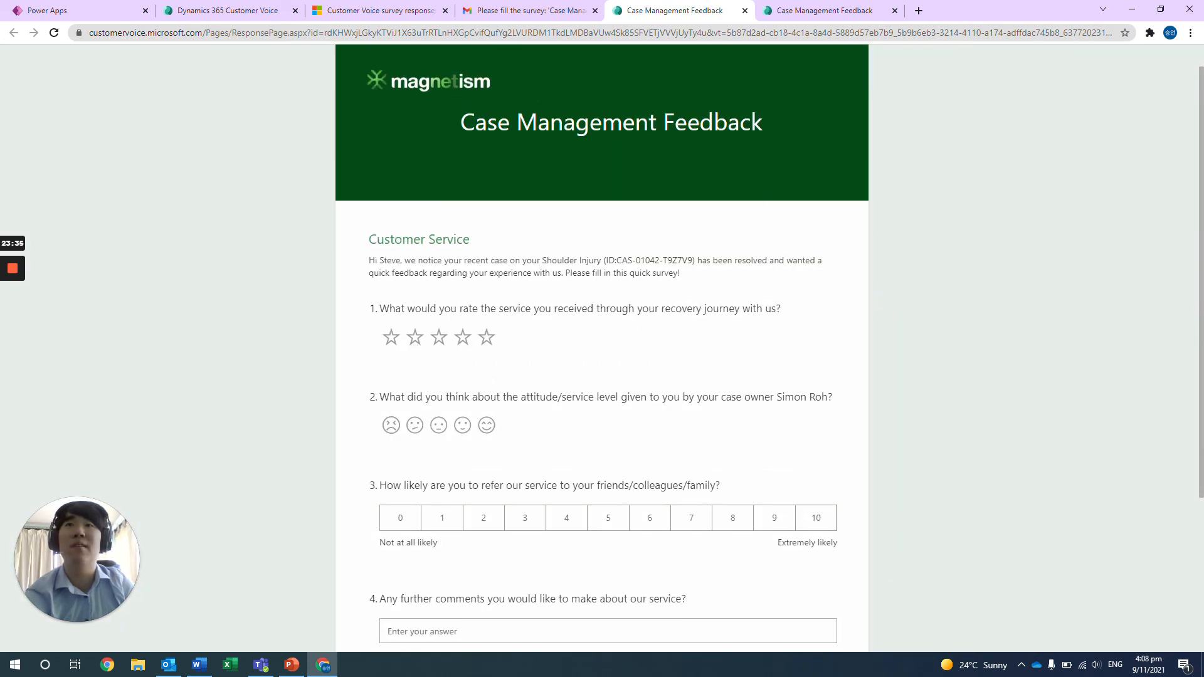
left_click_drag(606, 260, 663, 260)
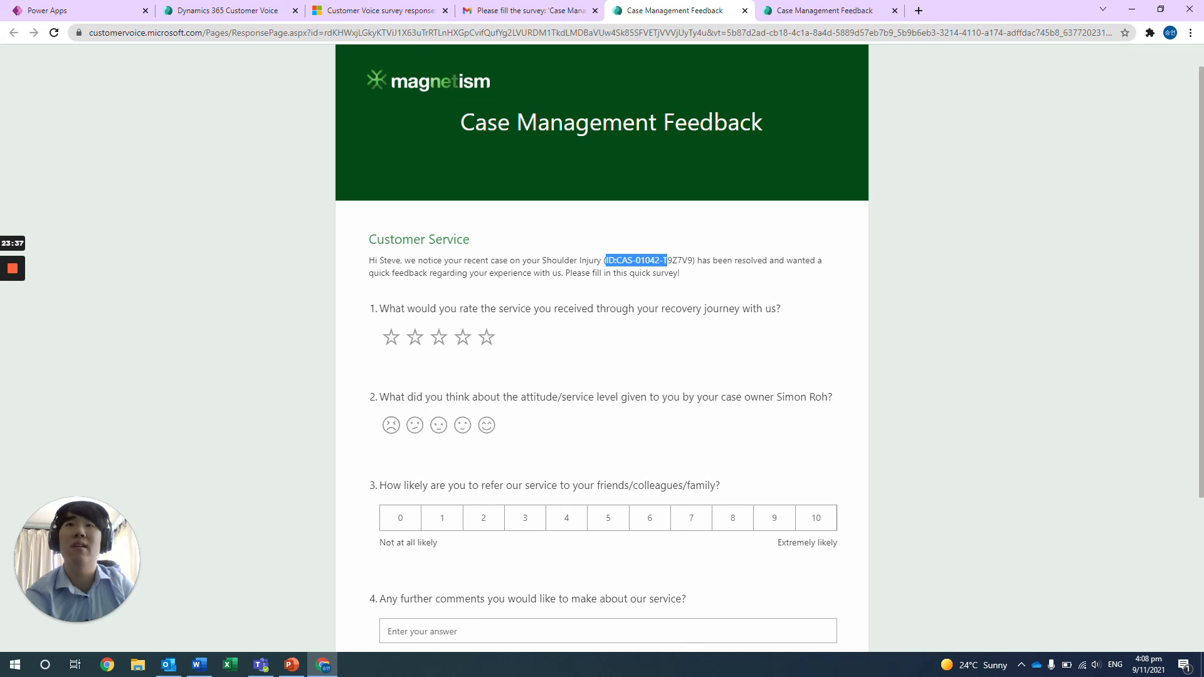
Step: Review the case variables in the Power Apps flow's Send a survey action and return to Customer Voice
left_click(44, 10)
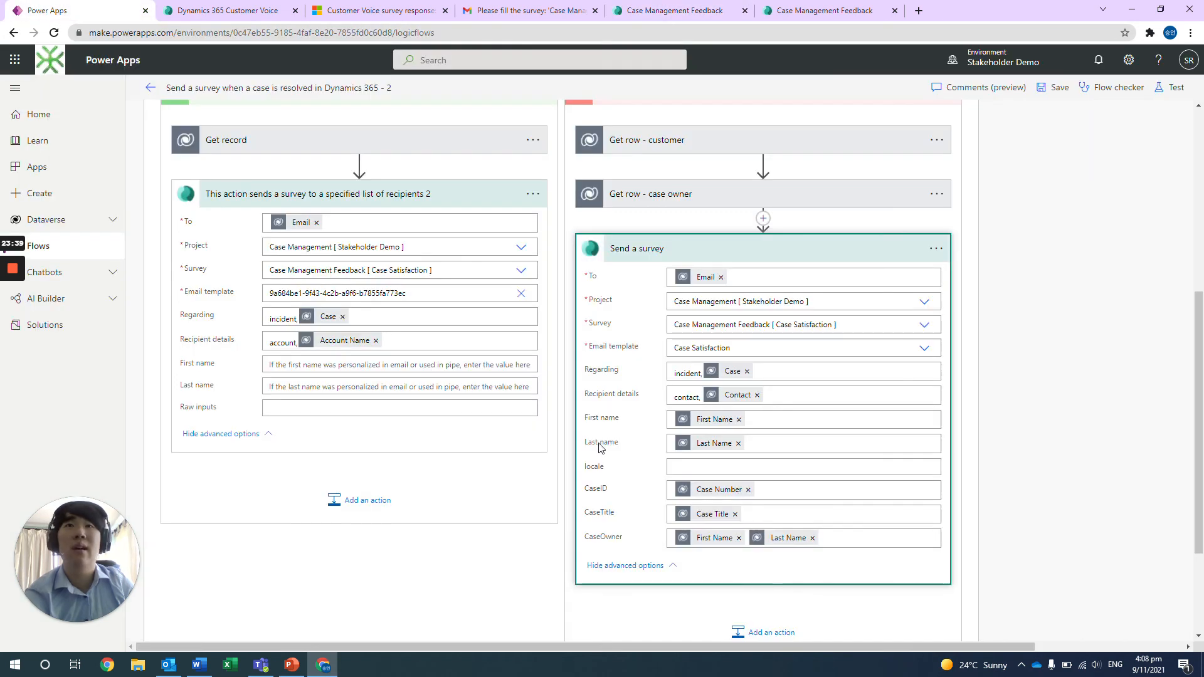
scroll(601, 448, "down", 1)
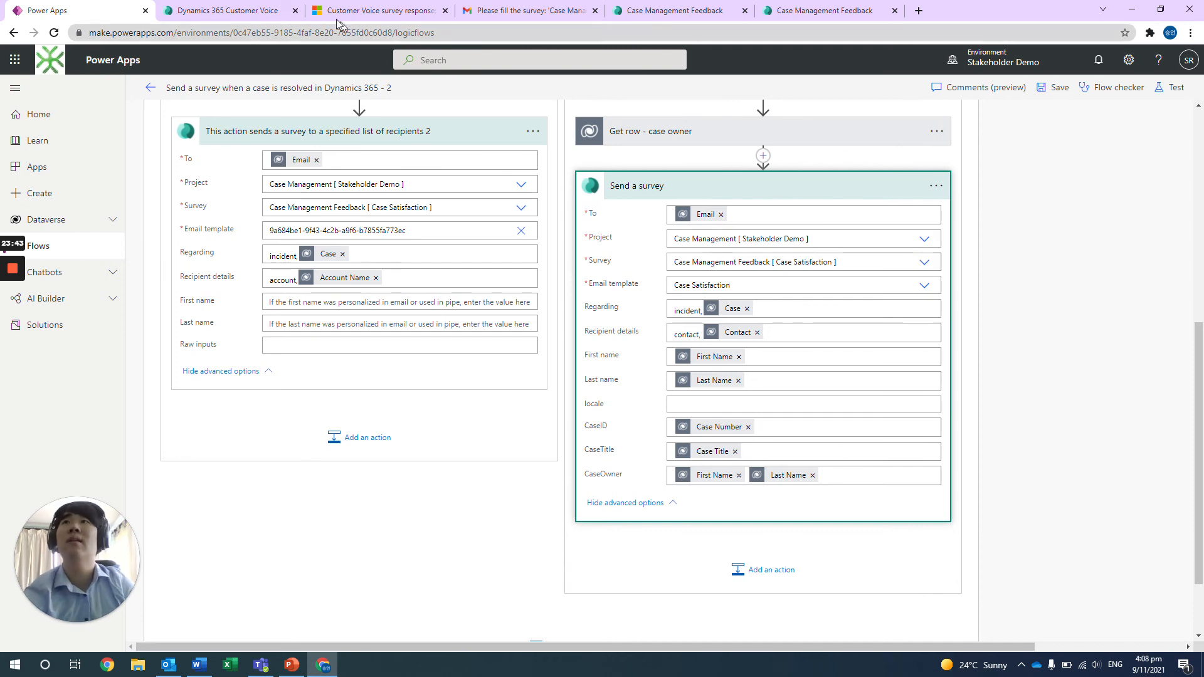
left_click(258, 19)
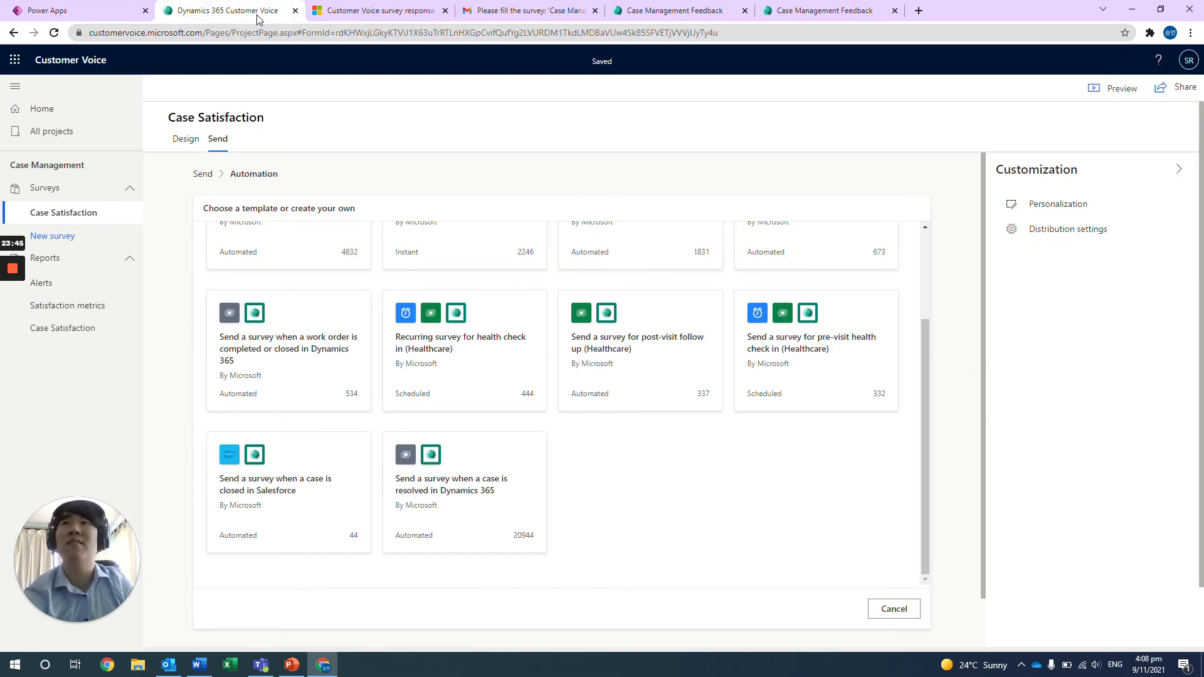
Step: Return to the survey's sending overview and examine the total invites, responded, not responded and invites tracking statistics
left_click(190, 141)
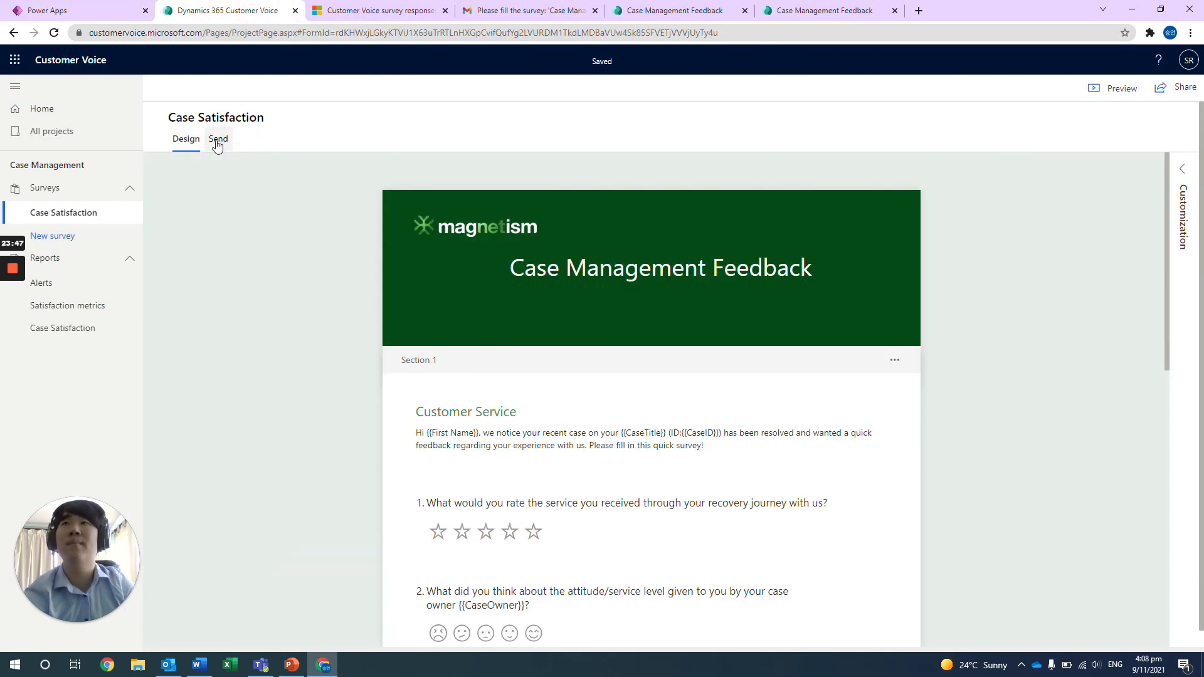
left_click(218, 141)
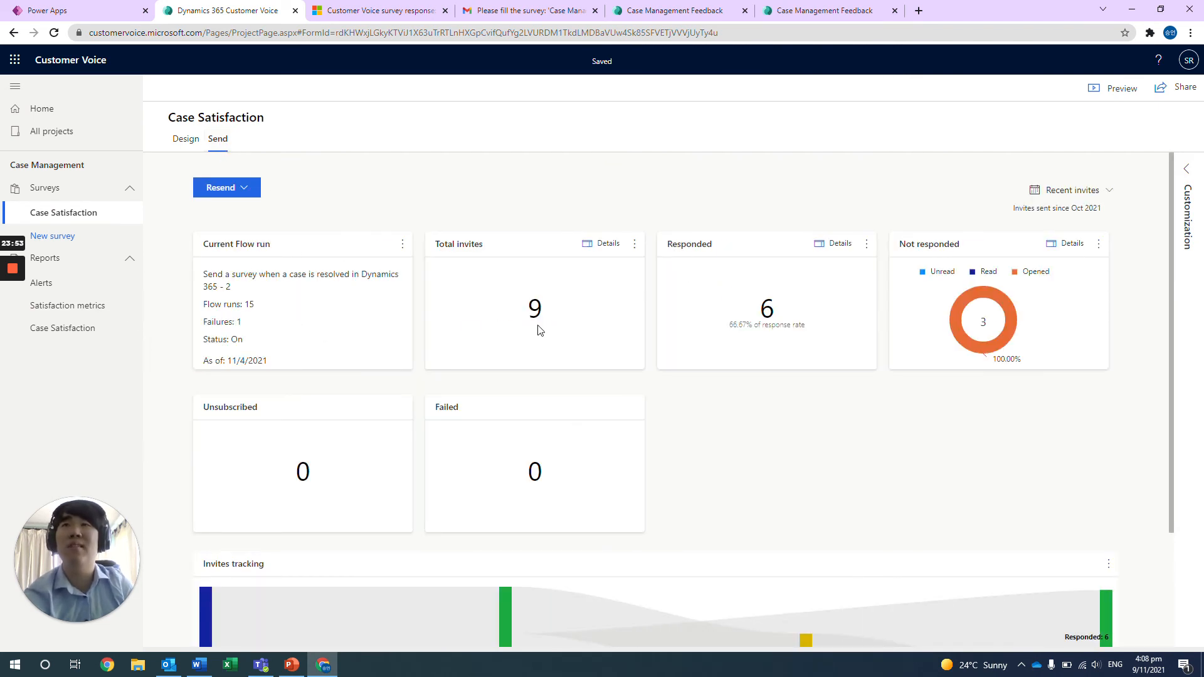
left_click_drag(523, 302, 558, 318)
left_click(558, 318)
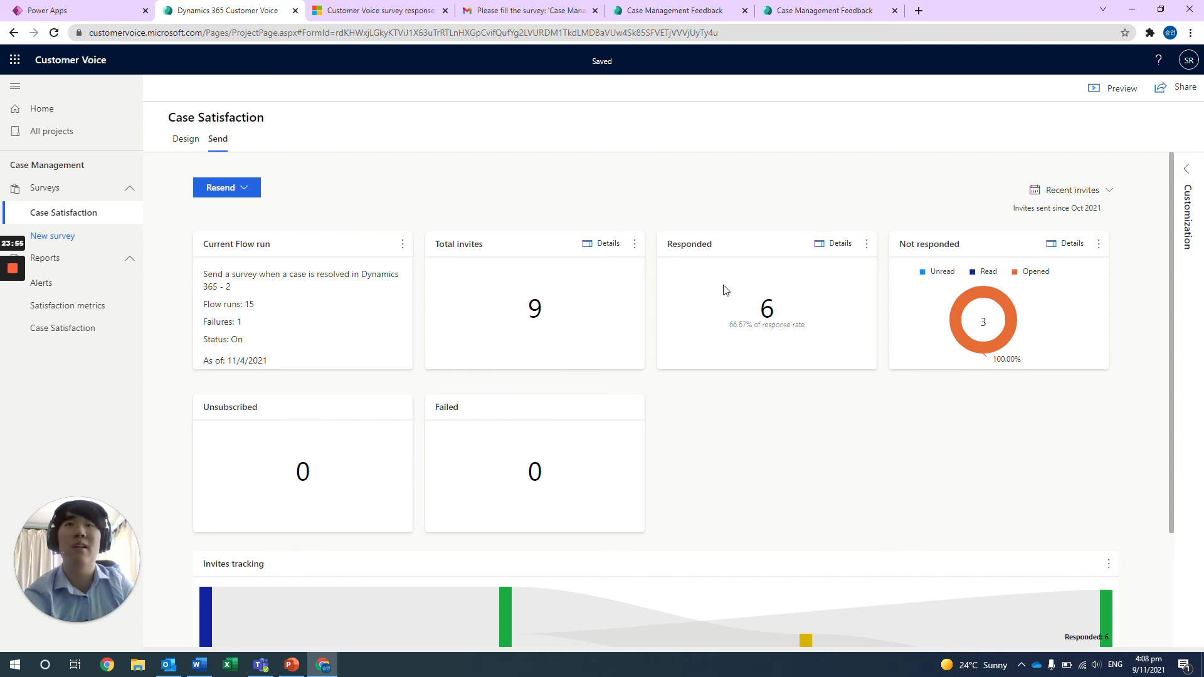
left_click_drag(747, 307, 783, 329)
left_click(782, 329)
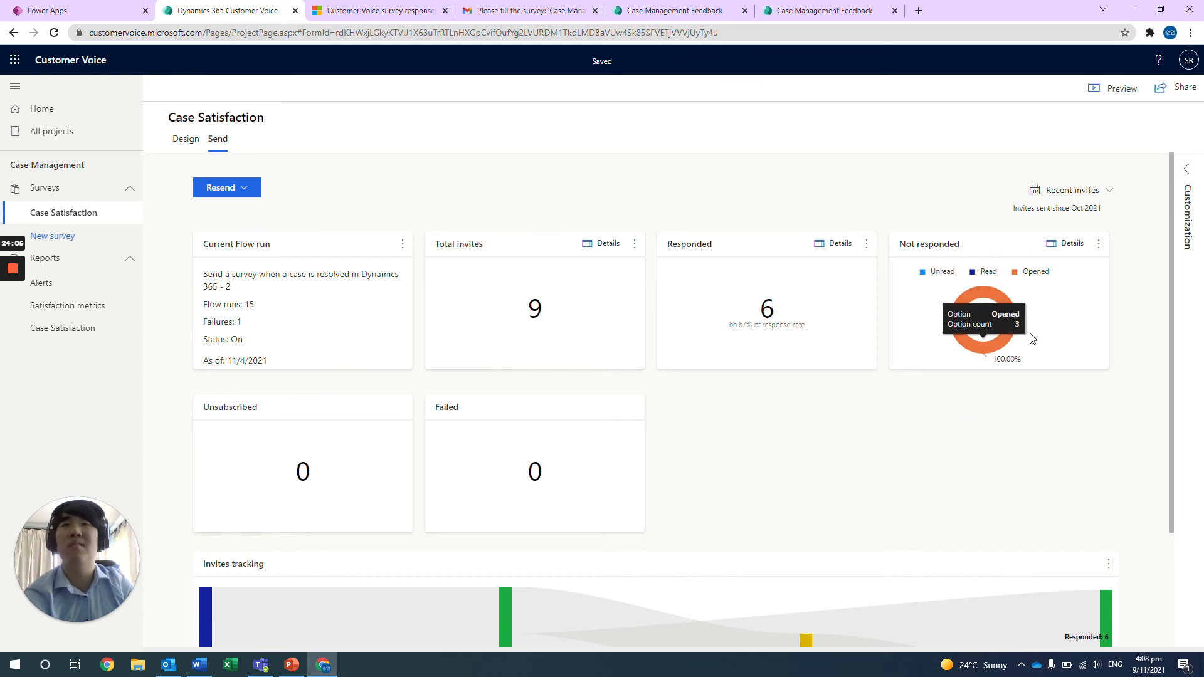
scroll(1028, 342, "down", 2)
scroll(1029, 342, "up", 2)
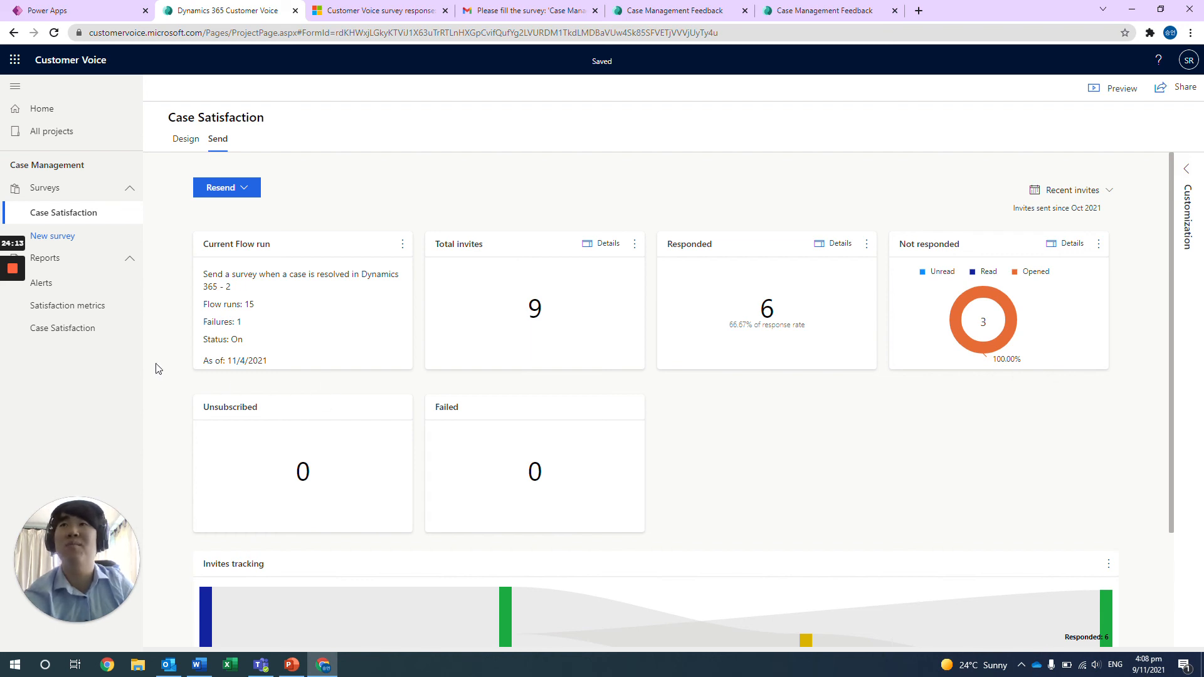
Step: Open the Case Satisfaction report, show its respondents and look through the results for each question
left_click(82, 338)
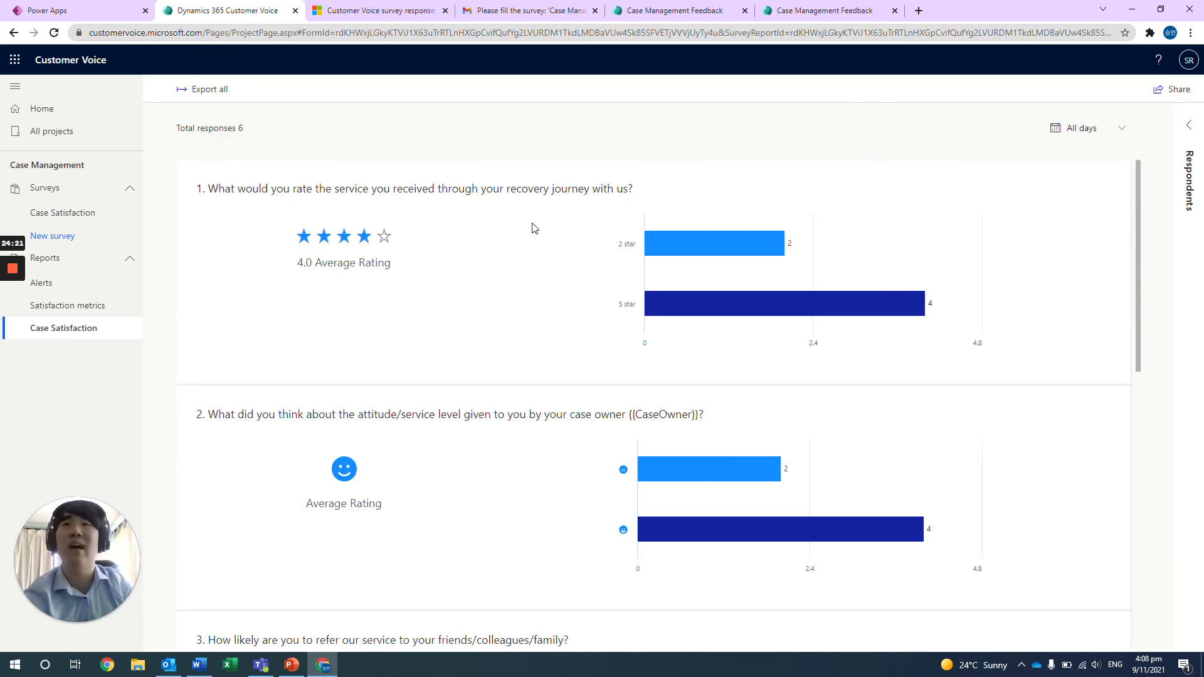
left_click(1187, 194)
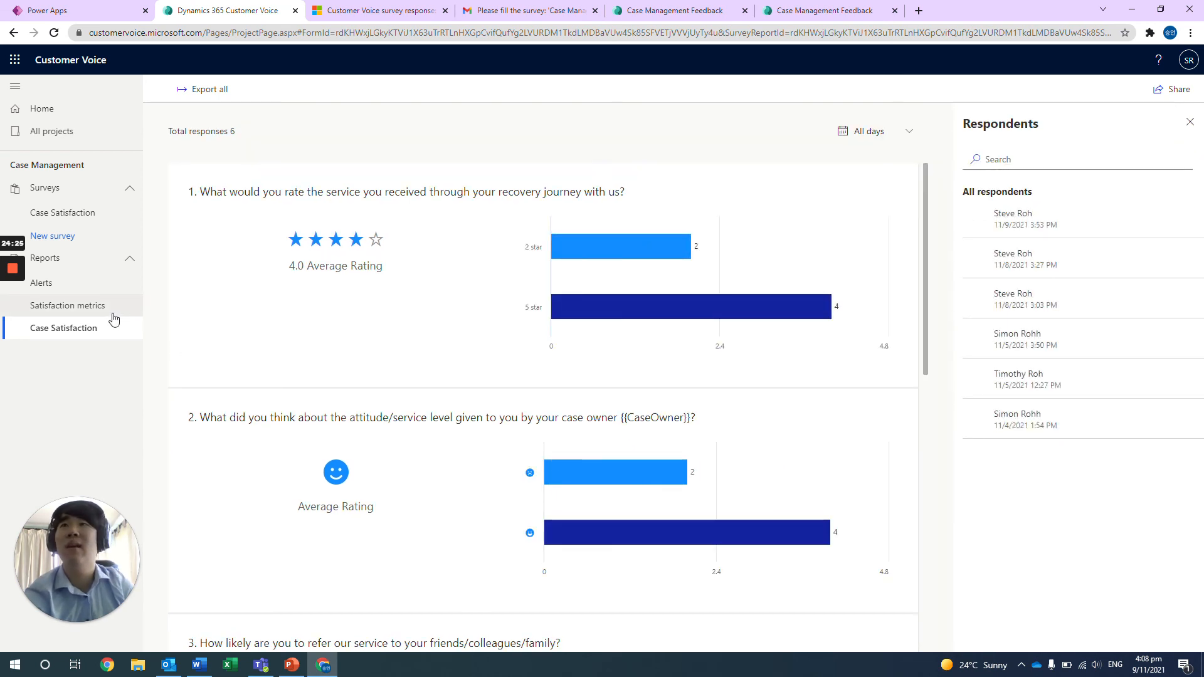
scroll(308, 368, "down", 5)
scroll(308, 368, "down", 4)
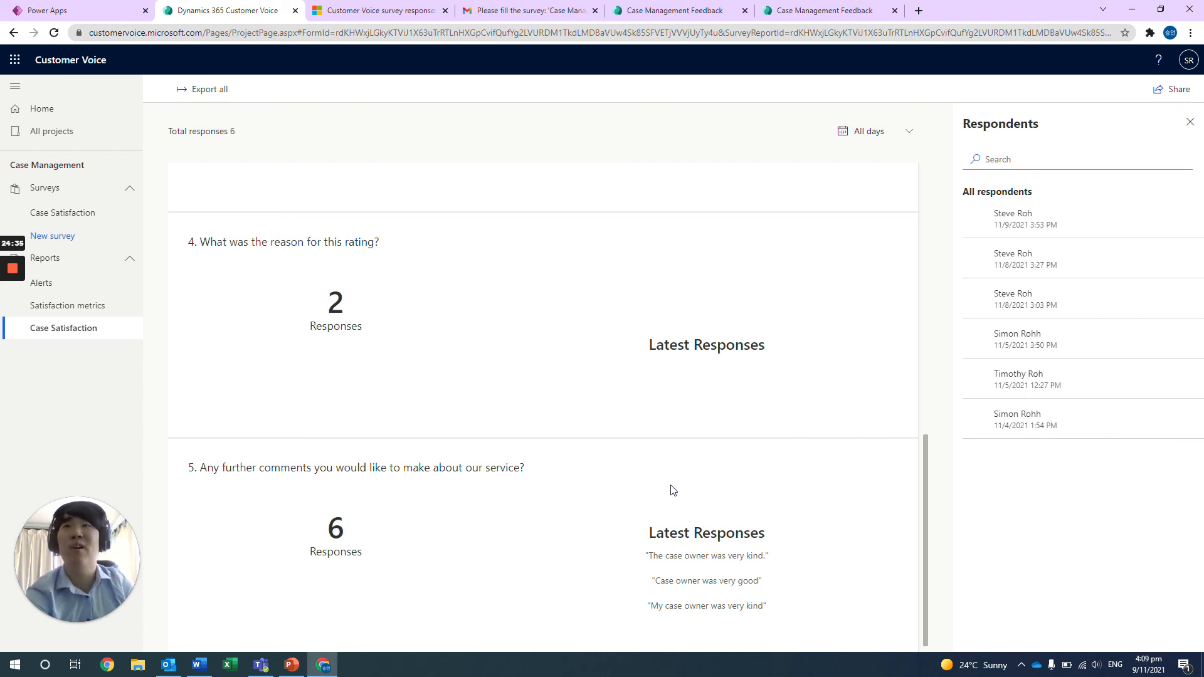
scroll(564, 458, "up", 2)
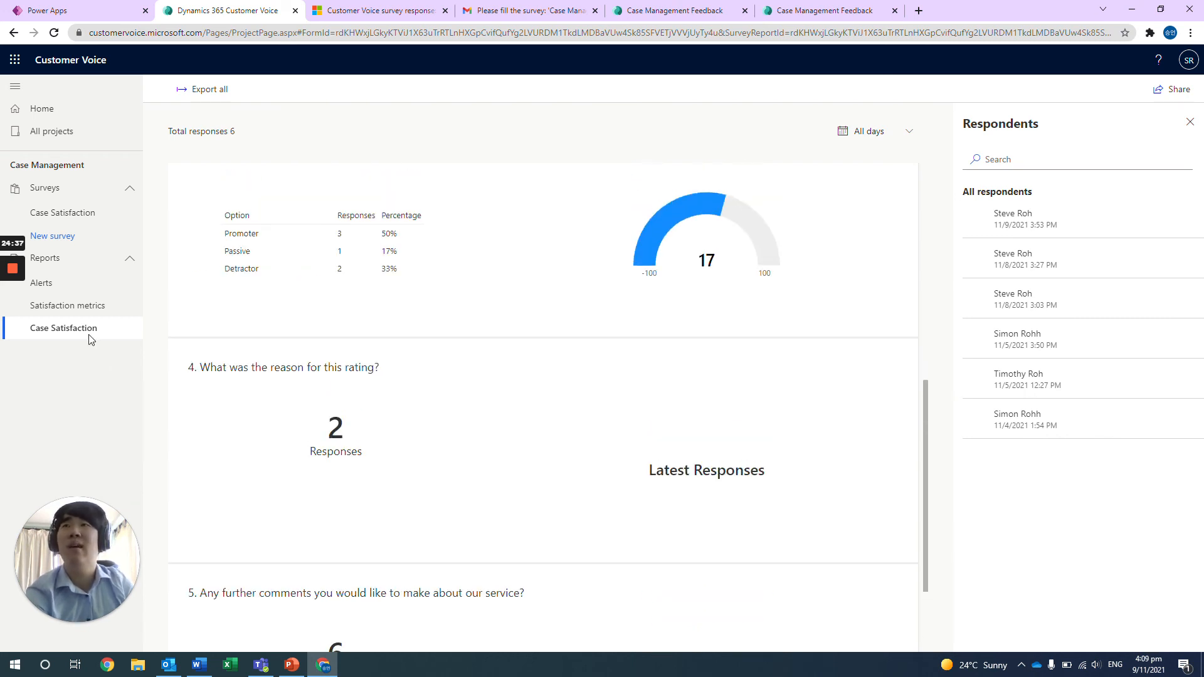
Step: View the Satisfaction metrics report and open the satisfaction metrics settings in the Case Satisfaction survey's design
left_click(87, 314)
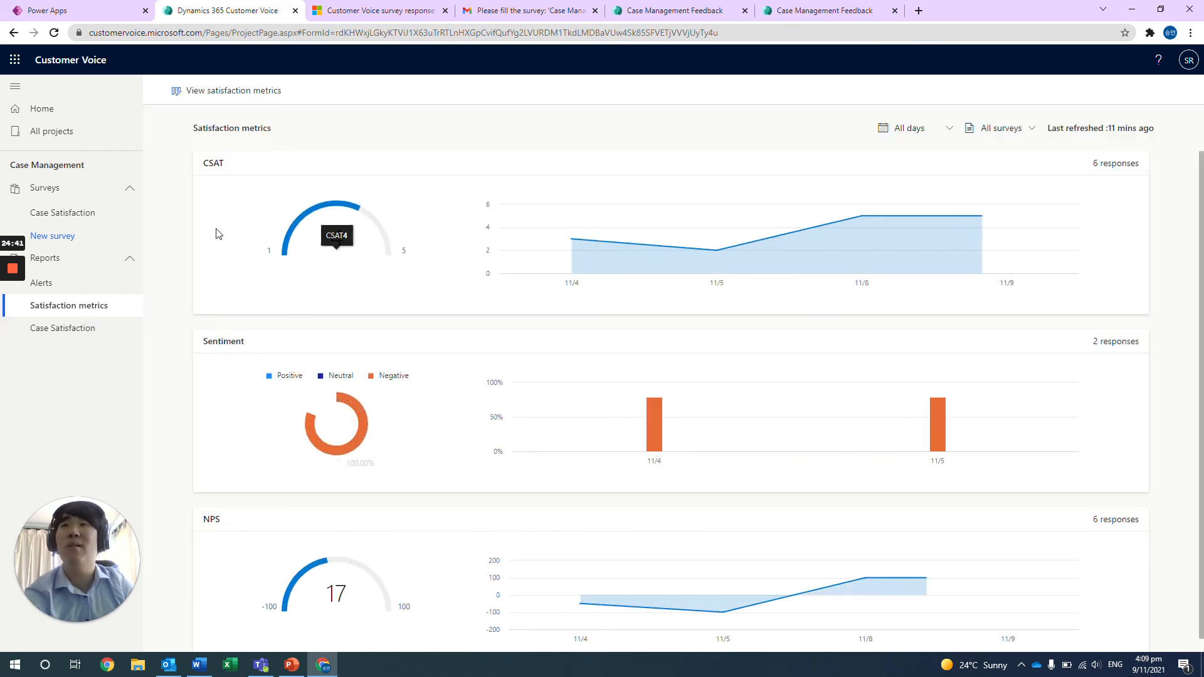
left_click(80, 212)
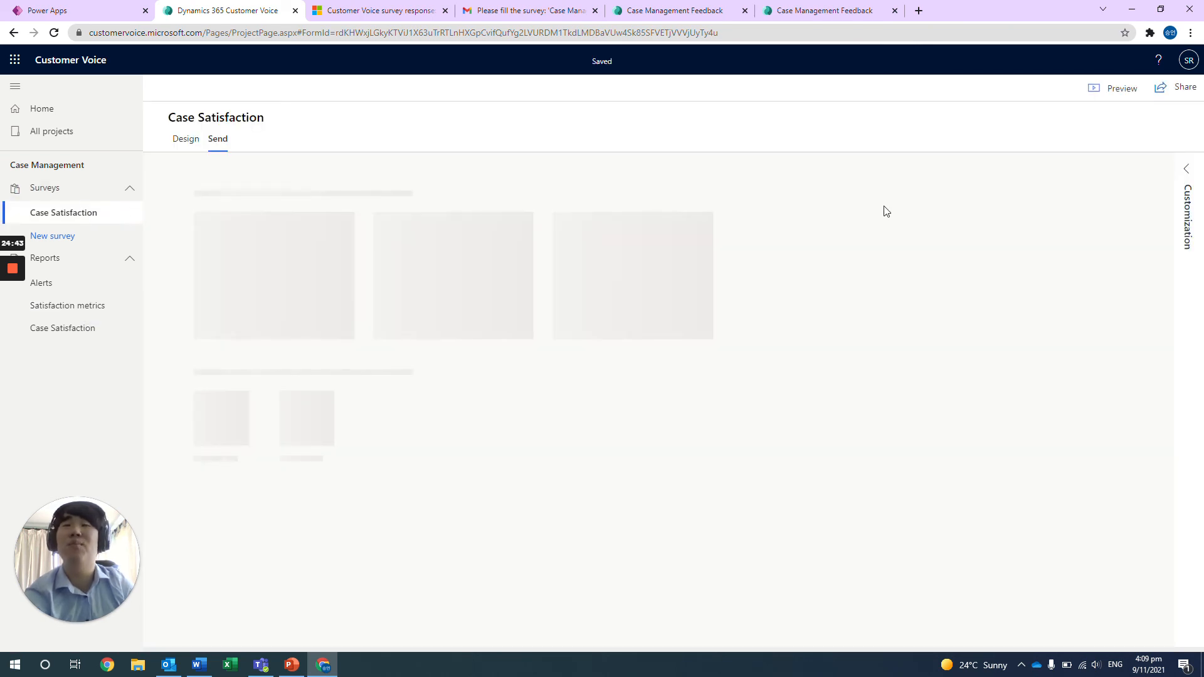
left_click(186, 139)
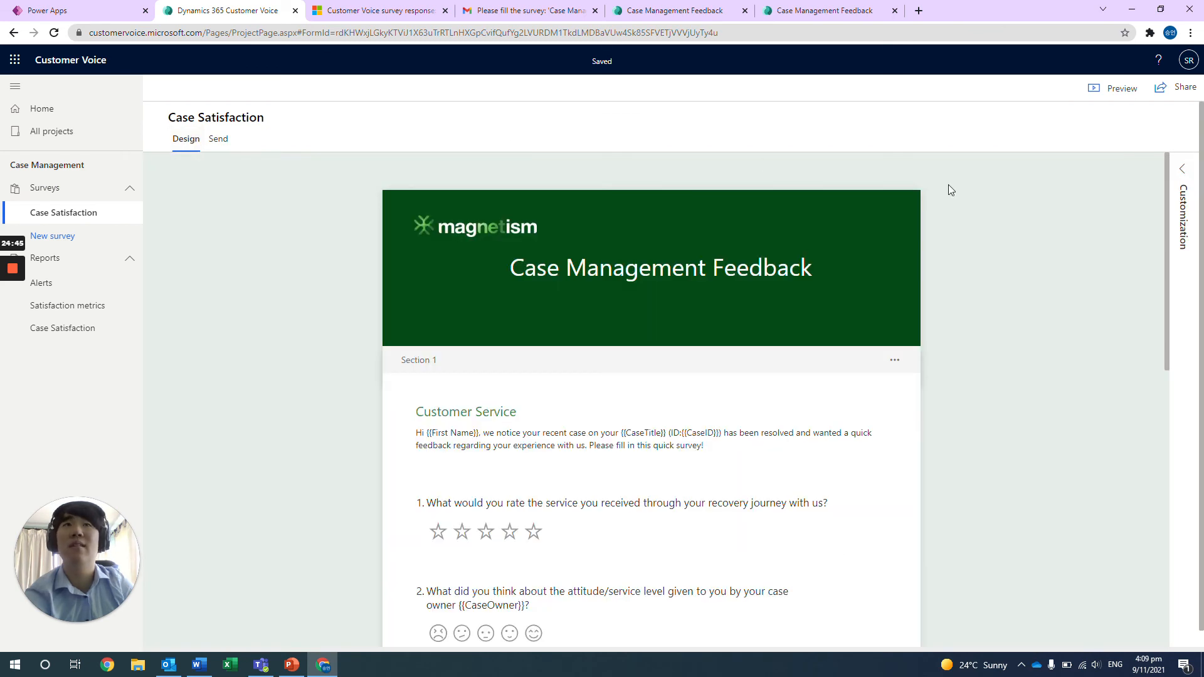
left_click(1169, 226)
left_click(1089, 202)
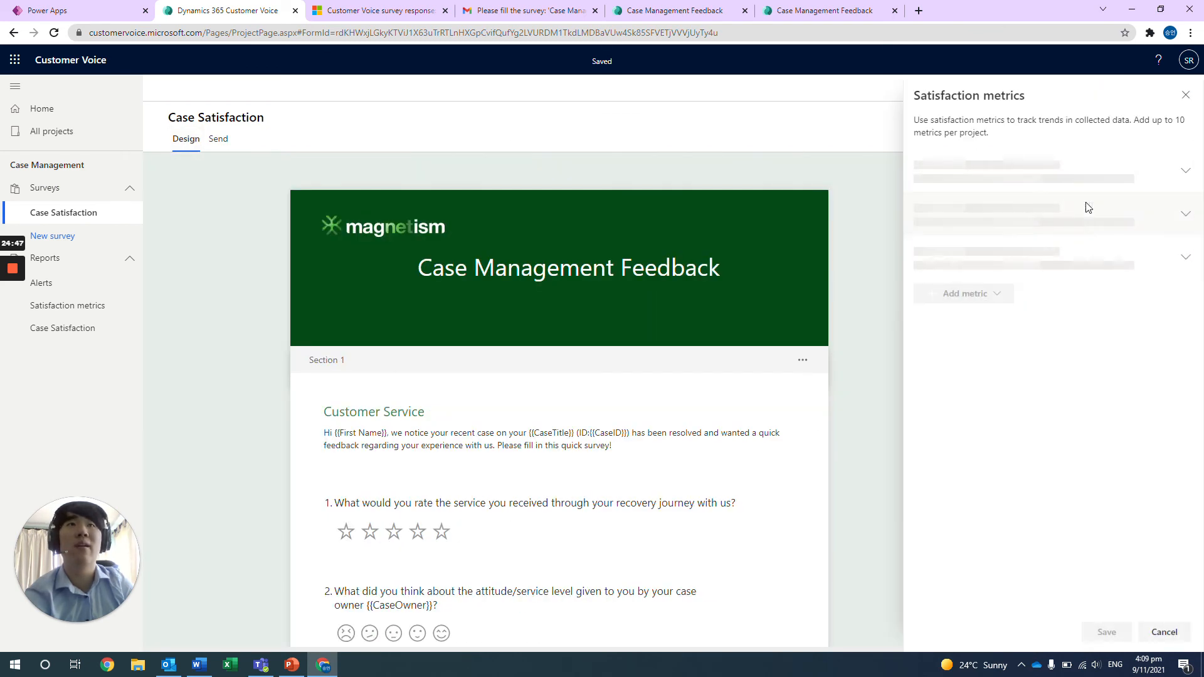
Step: Return to the Satisfaction metrics report and examine the CSAT score, its trend chart and the Sentiment breakdown
left_click(91, 307)
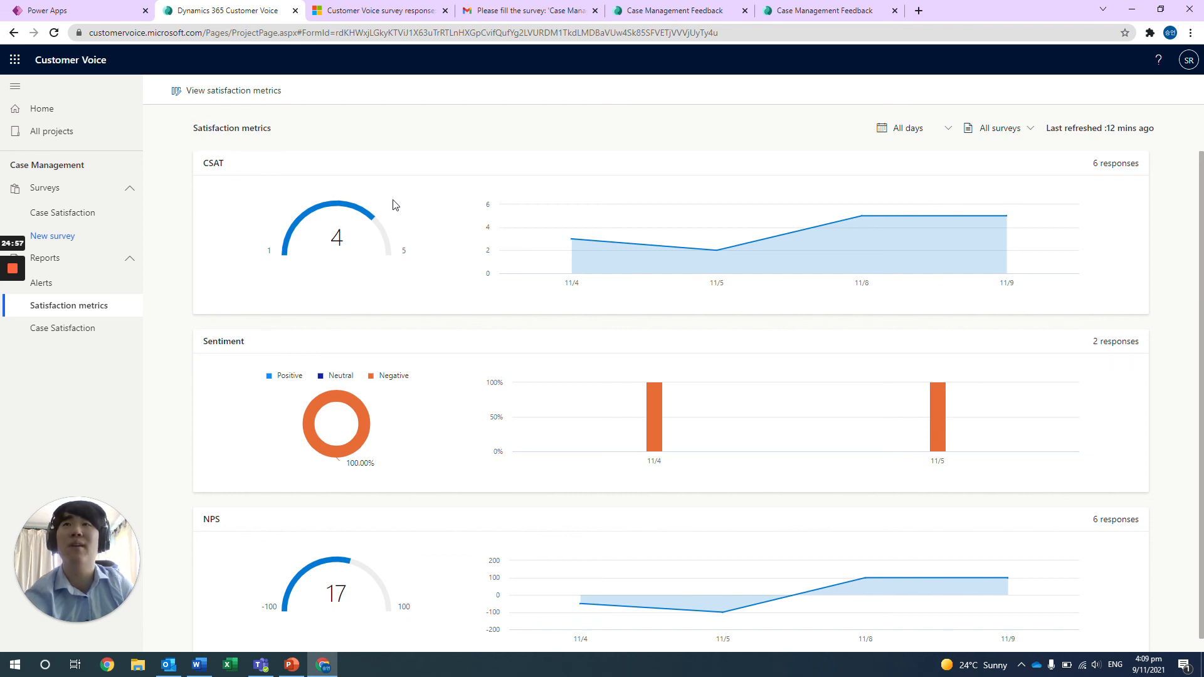
mouse_move(389, 223)
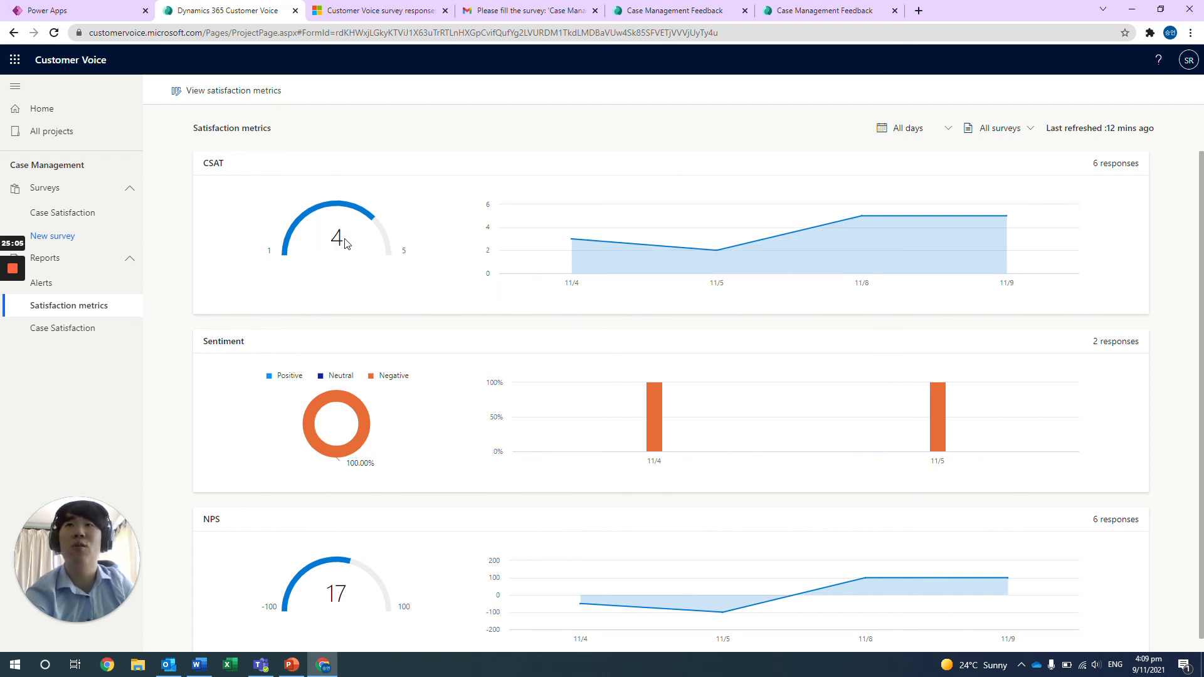
scroll(530, 278, "down", 1)
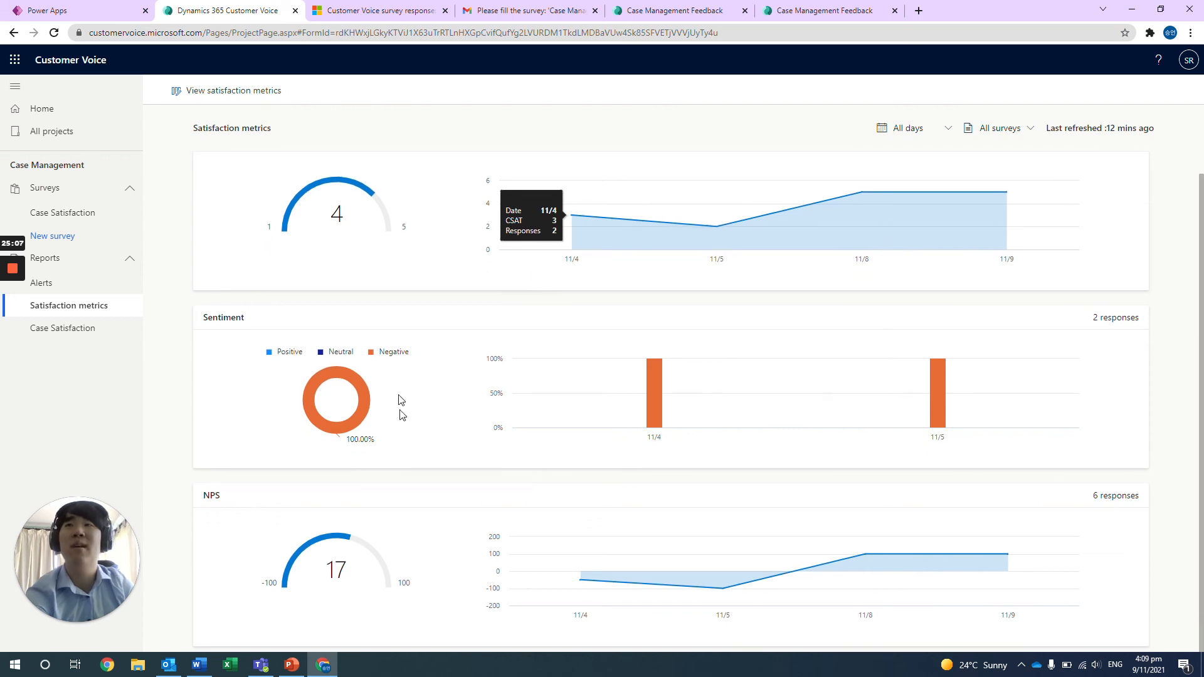
mouse_move(343, 385)
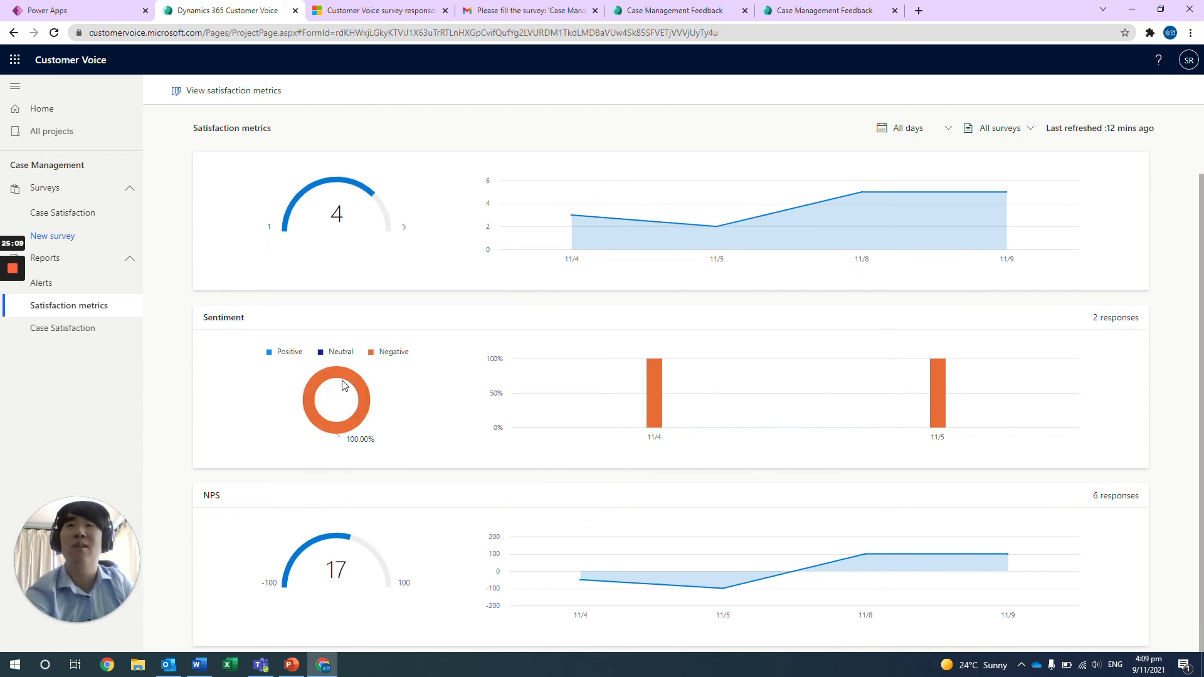
Step: Review the Case Satisfaction survey's questions, highlight the text of question 4 and show the survey's customization options
left_click(81, 215)
scroll(432, 343, "down", 5)
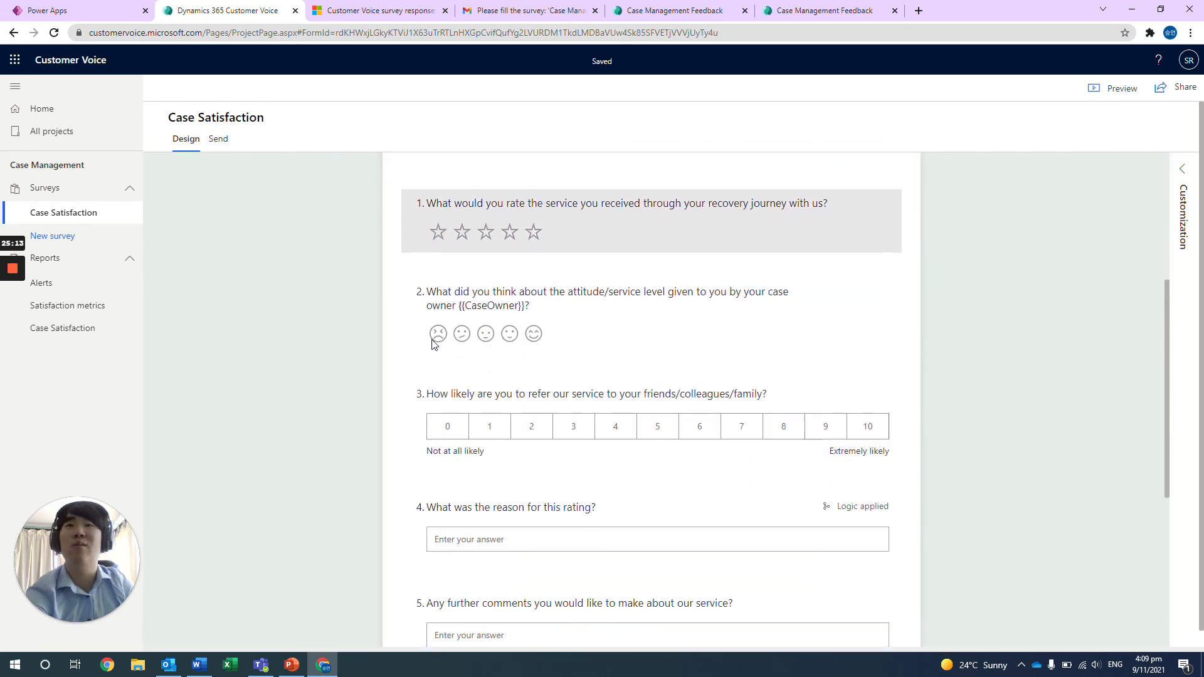
scroll(431, 344, "down", 1)
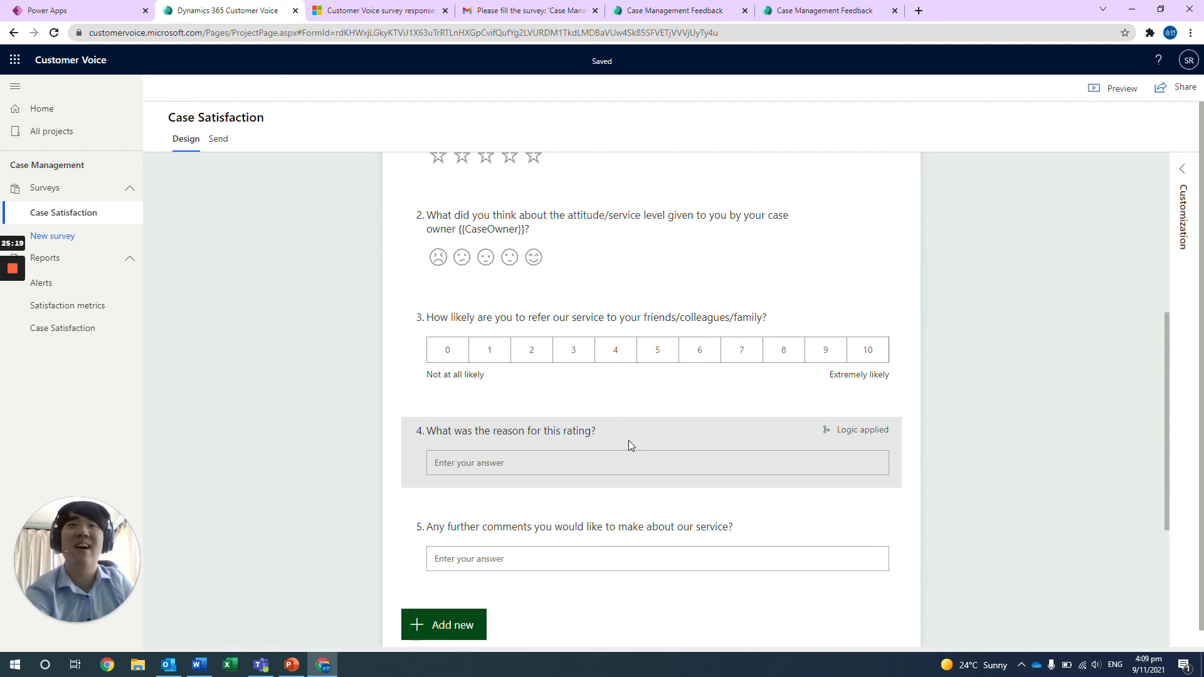
left_click_drag(423, 431, 602, 430)
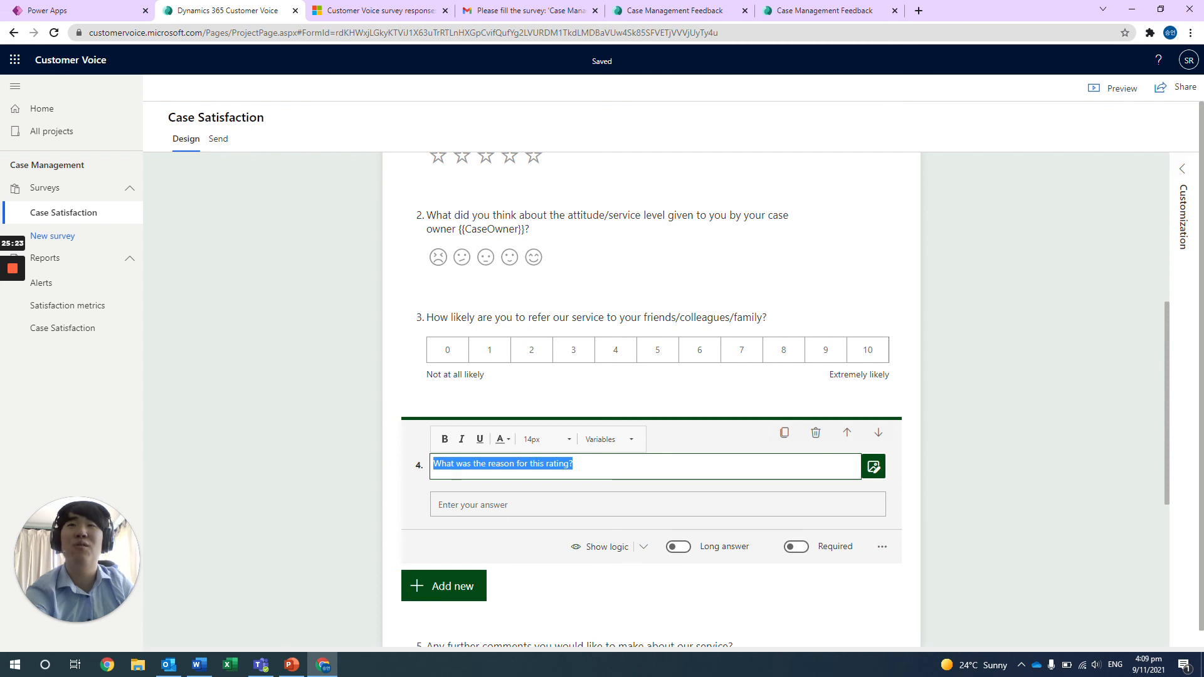
left_click(1181, 181)
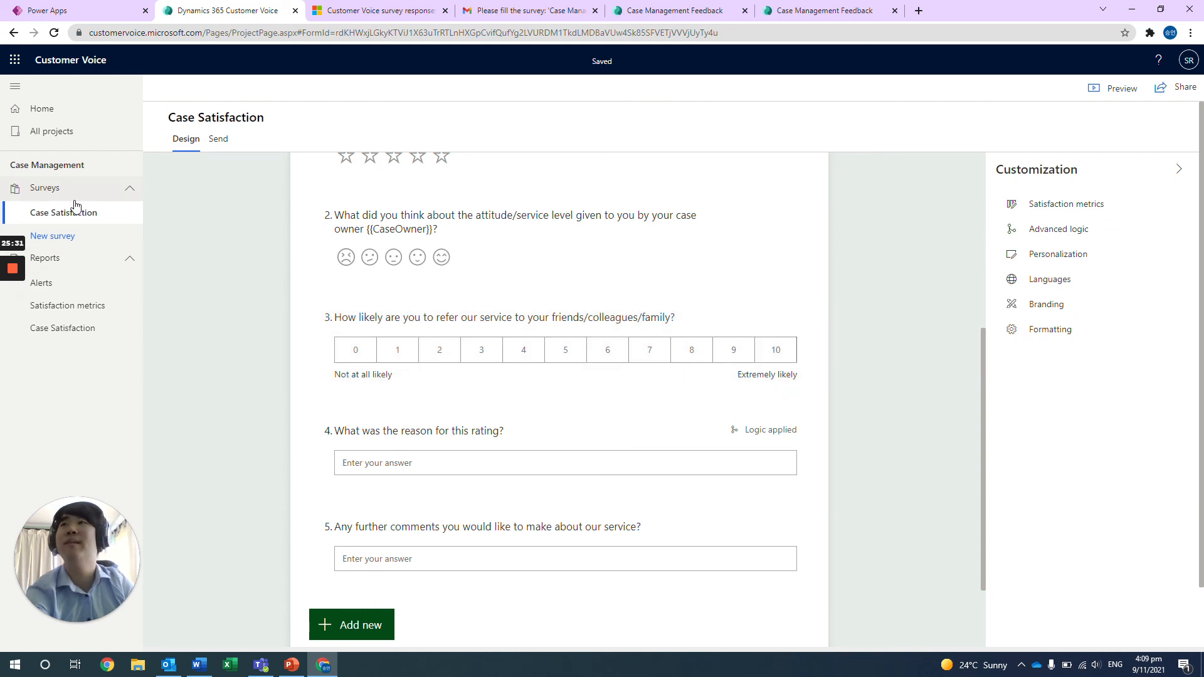
Step: Reopen the Satisfaction metrics report and examine the NPS score and its trend chart
left_click(60, 305)
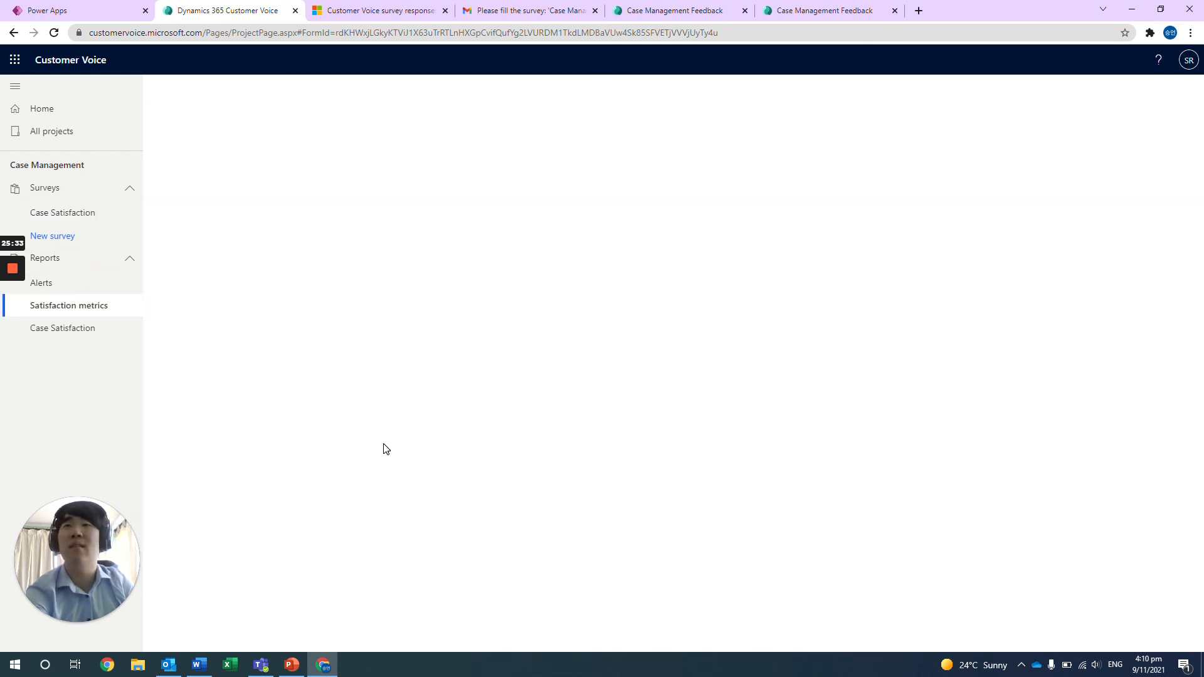
scroll(384, 449, "down", 1)
mouse_move(333, 576)
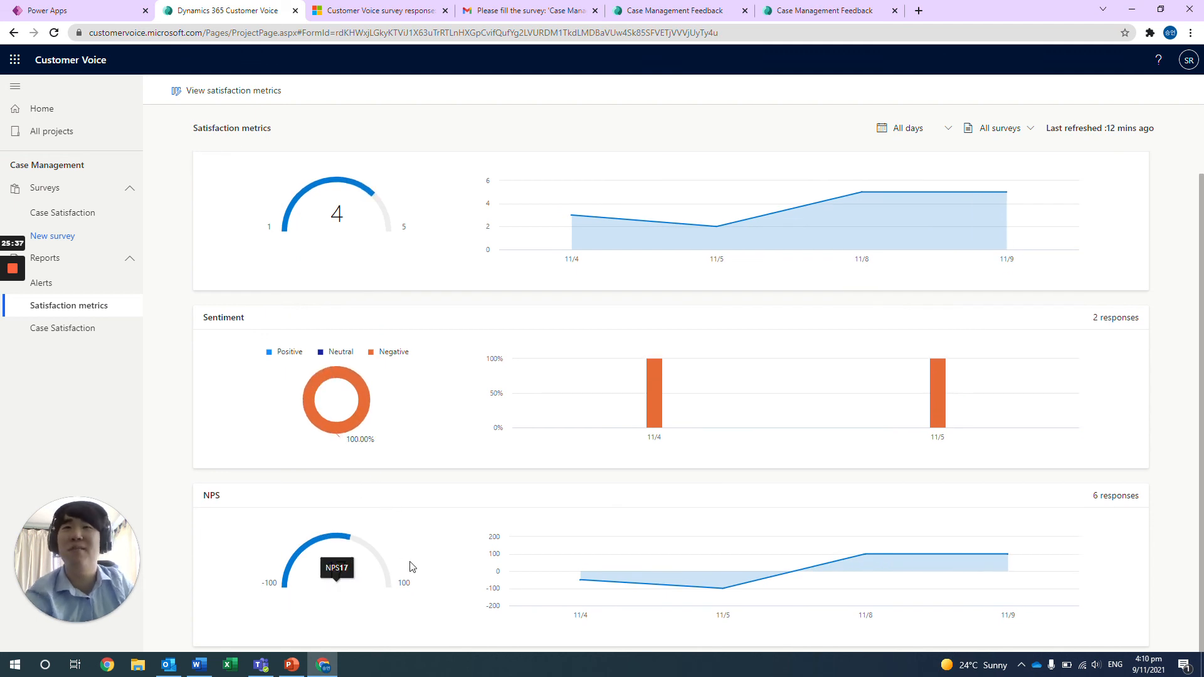
mouse_move(521, 566)
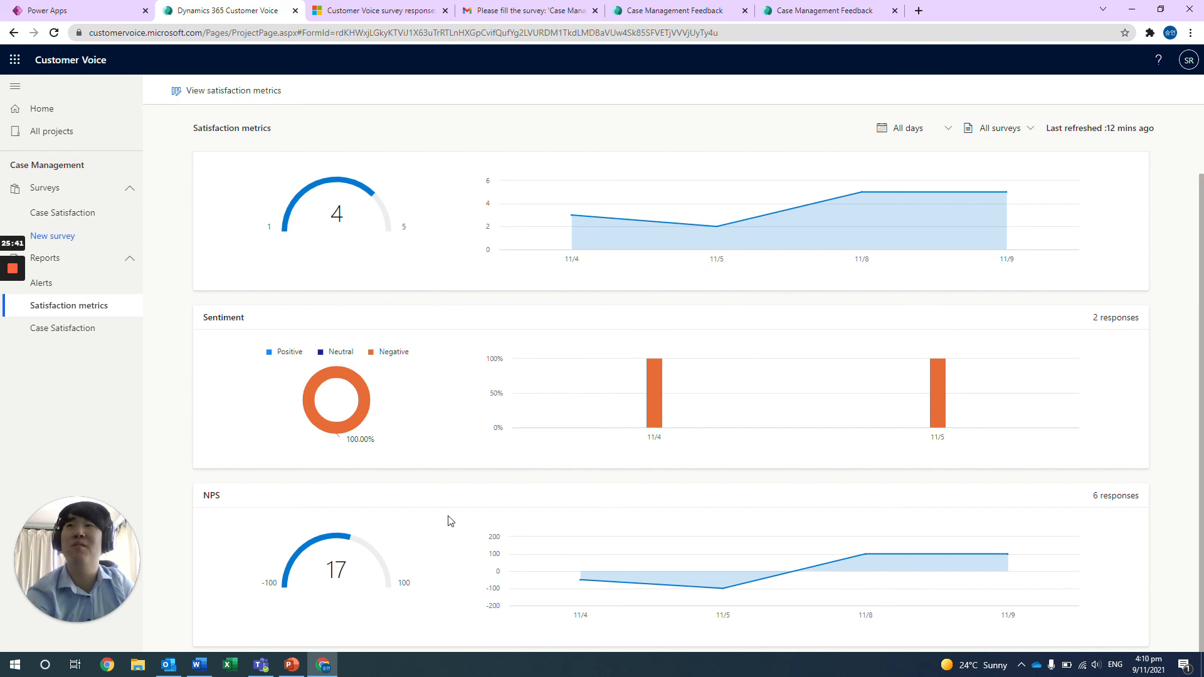
Step: Open the project's alerts and review the metric and condition of the Satisfied Customer alert rule
left_click(85, 292)
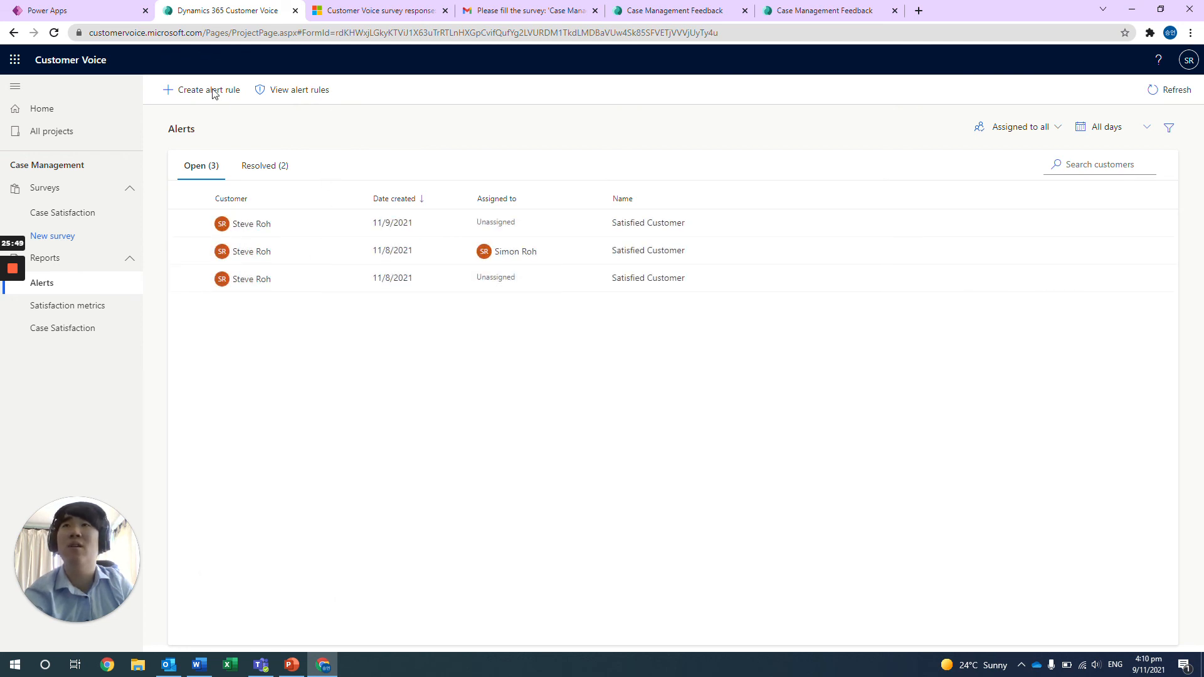
left_click(290, 94)
left_click(982, 141)
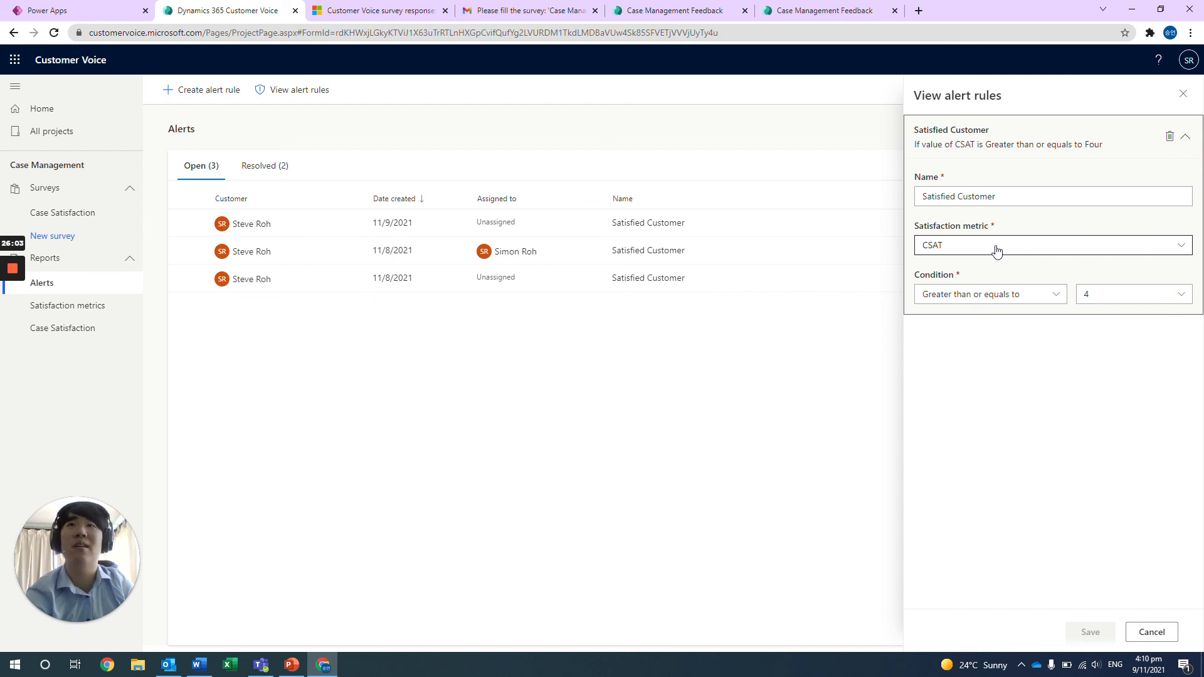
left_click(373, 341)
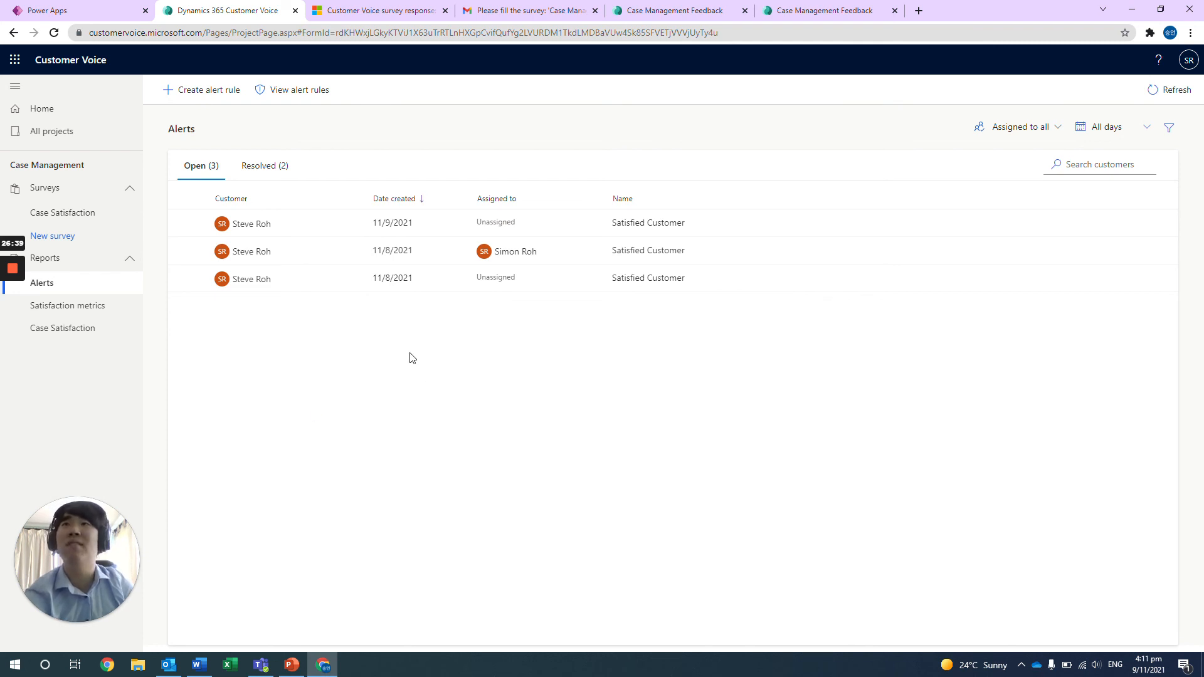
Step: Switch to the Dynamics 365 Customer Voice App and review the details of the first Satisfied Customer alert
left_click(405, 8)
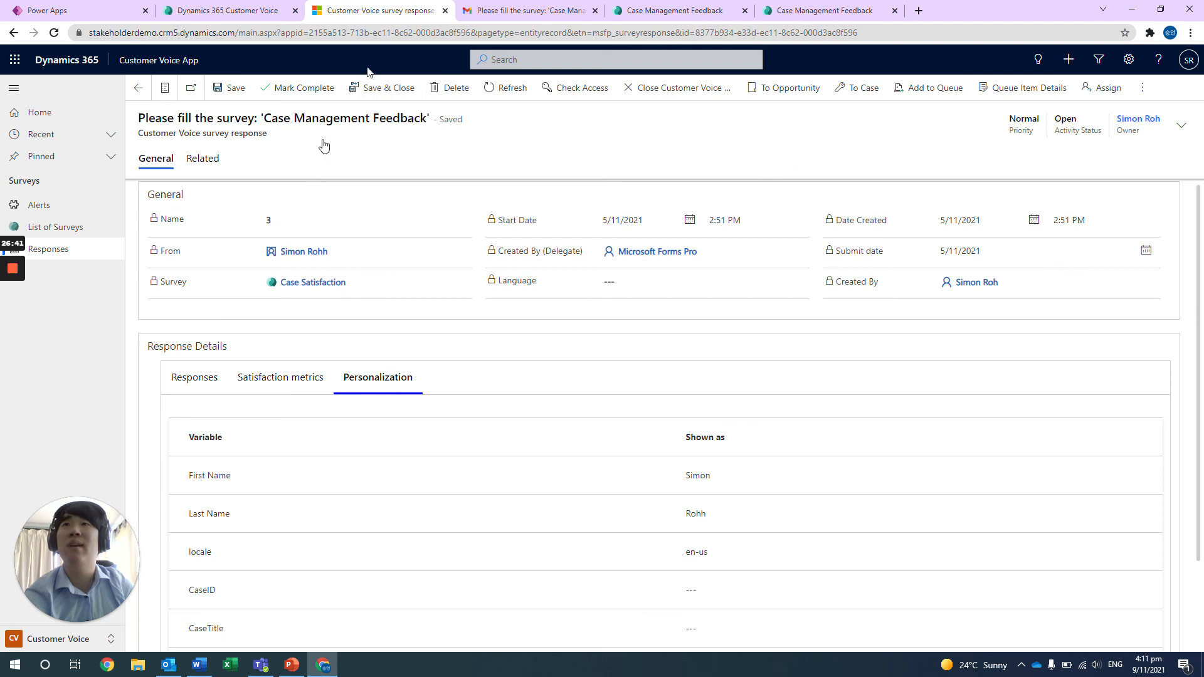
left_click(80, 212)
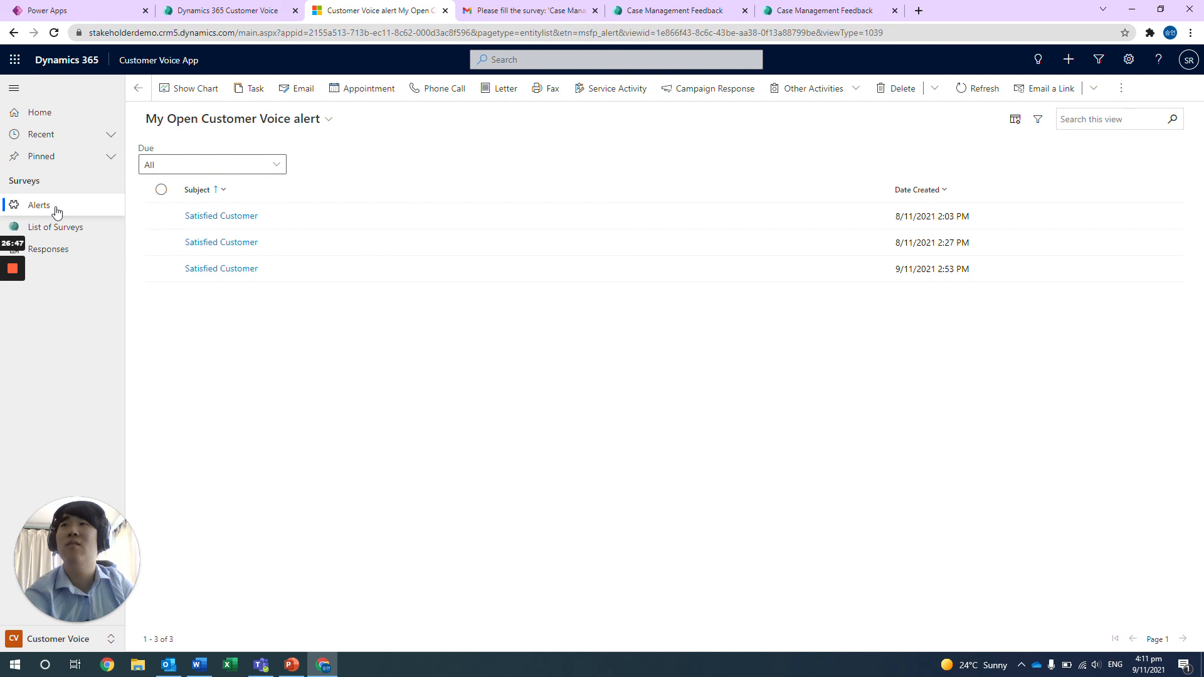
left_click(226, 219)
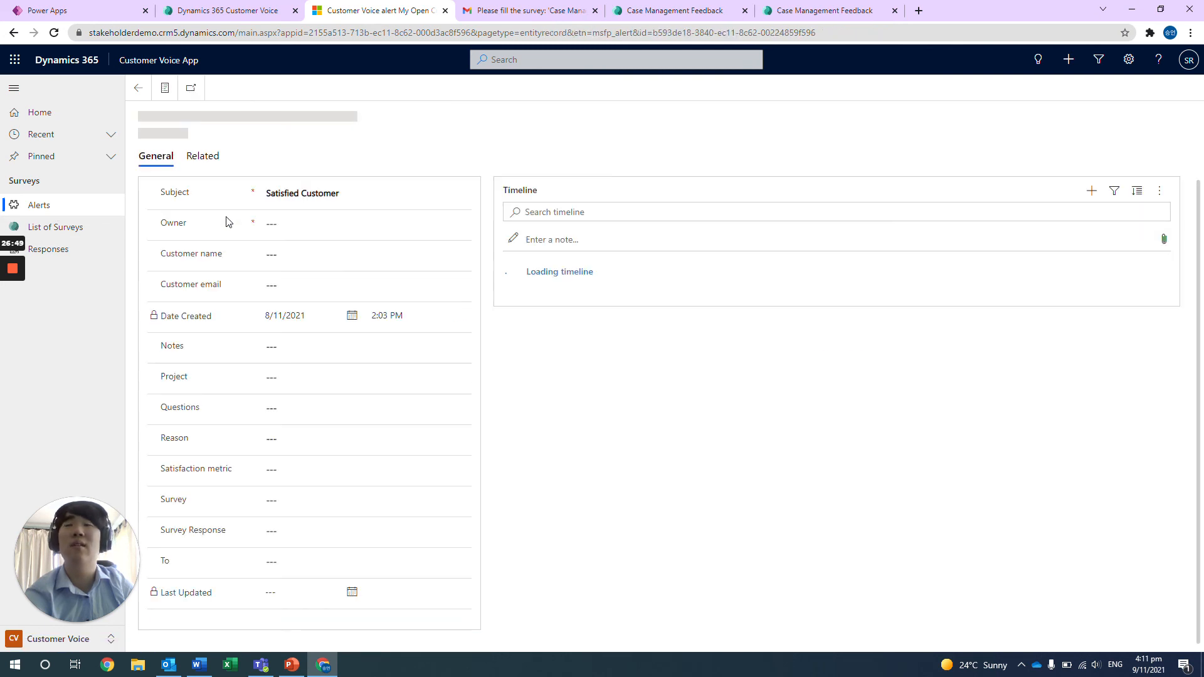
scroll(364, 389, "down", 1)
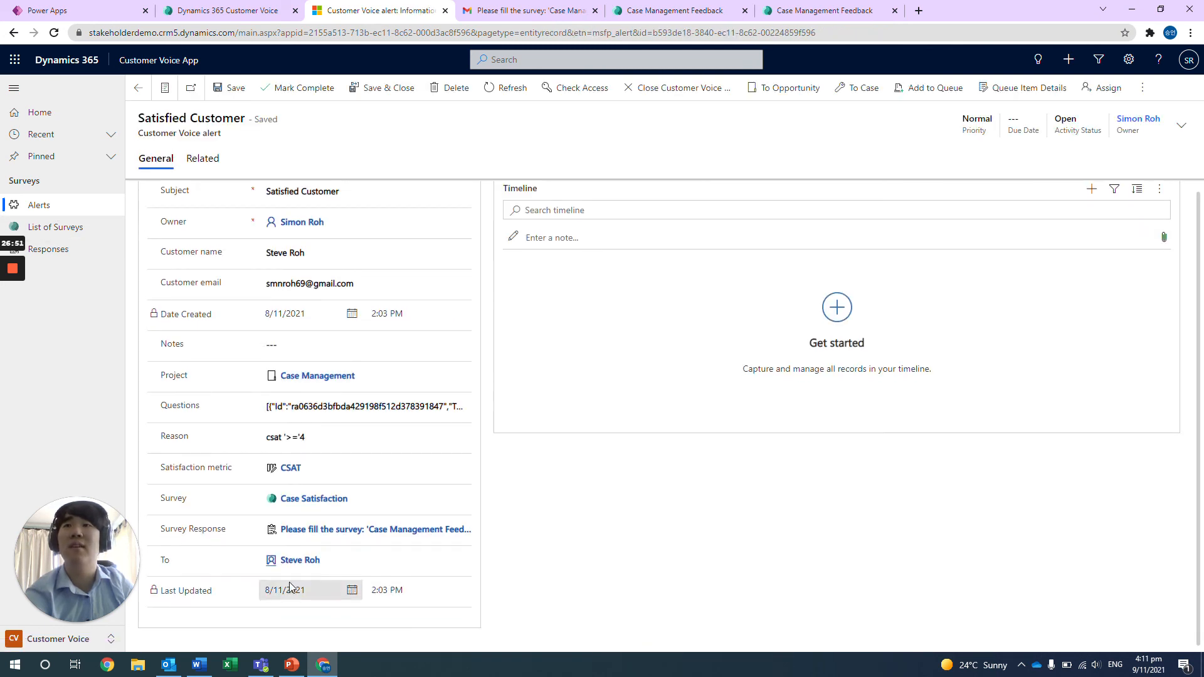
Step: Open the survey response linked to the alert and review its answers, satisfaction metrics and personalization
left_click(324, 533)
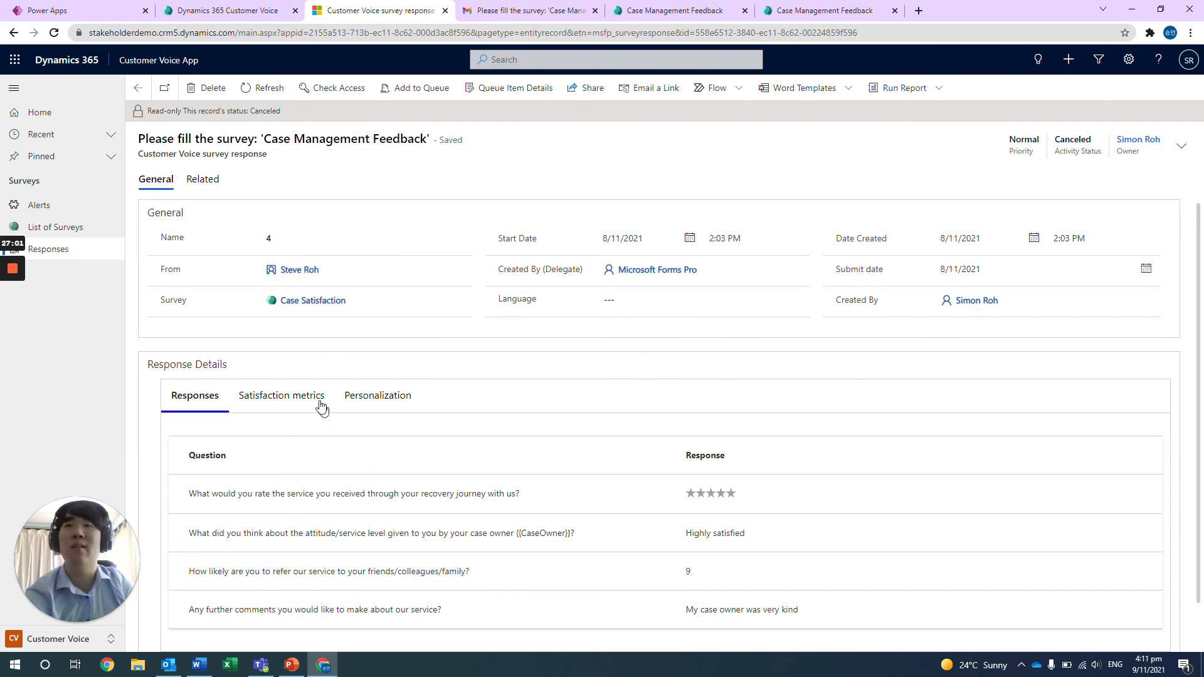
left_click(324, 407)
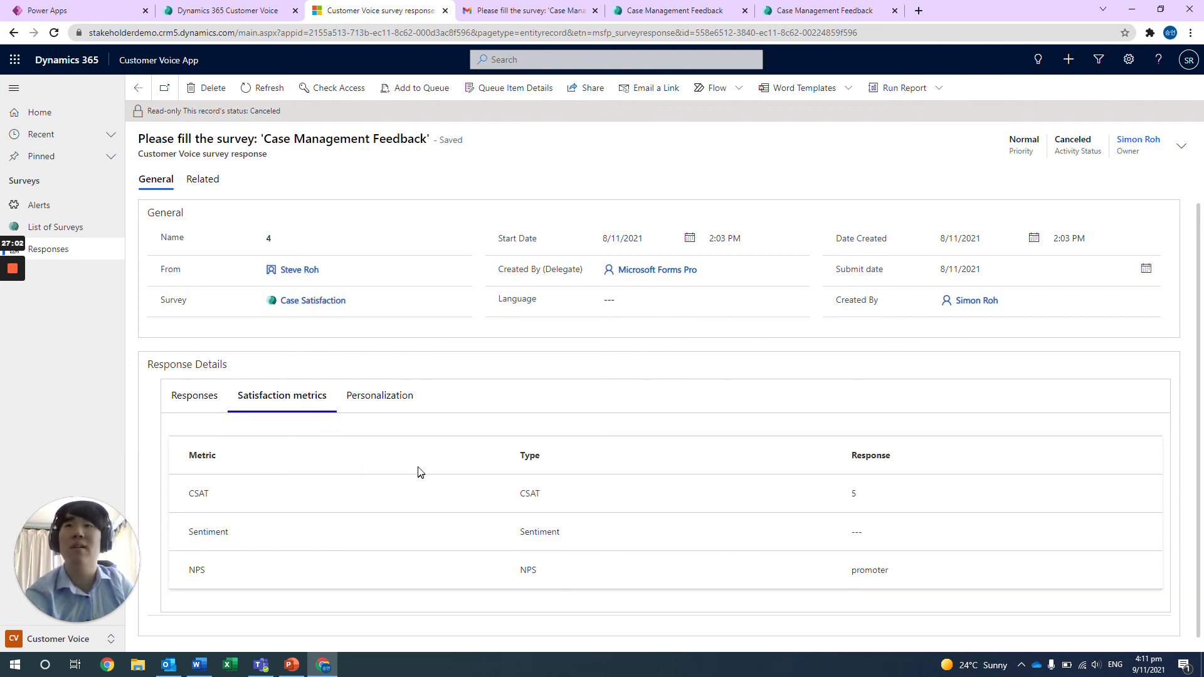
left_click(380, 406)
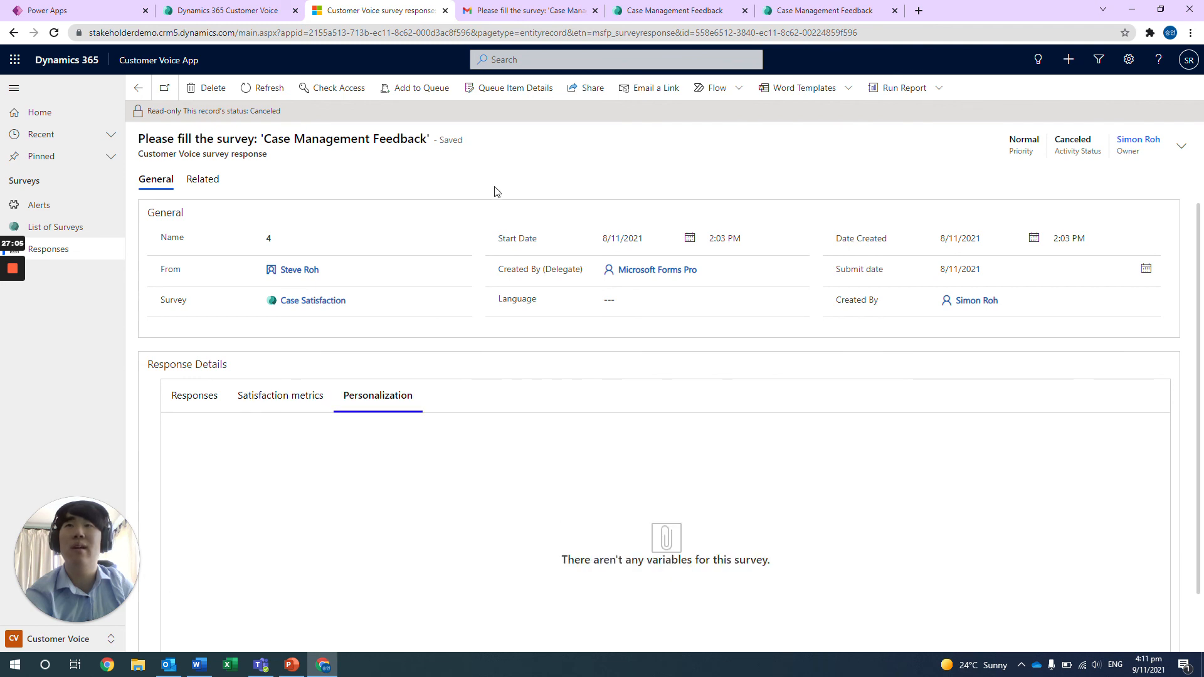
Step: Refresh the survey response and examine its personalization variables, pointing out the CaseID value
left_click(270, 90)
left_click(386, 396)
scroll(627, 414, "down", 2)
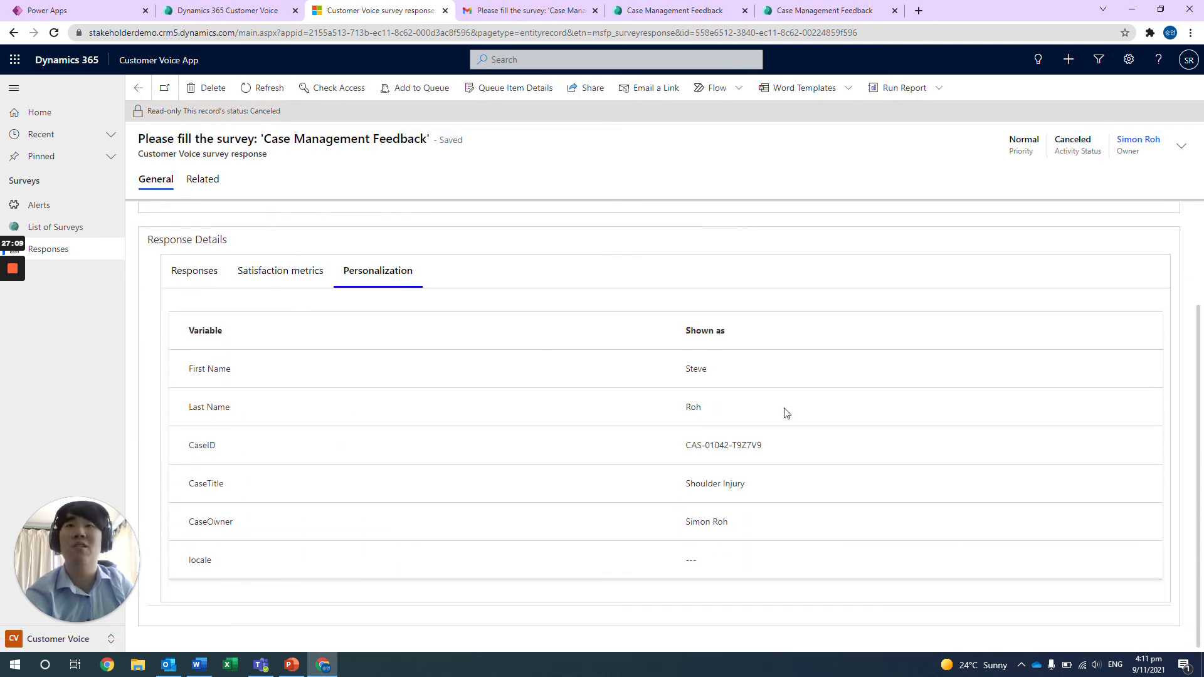
left_click_drag(769, 446, 687, 455)
left_click(688, 456)
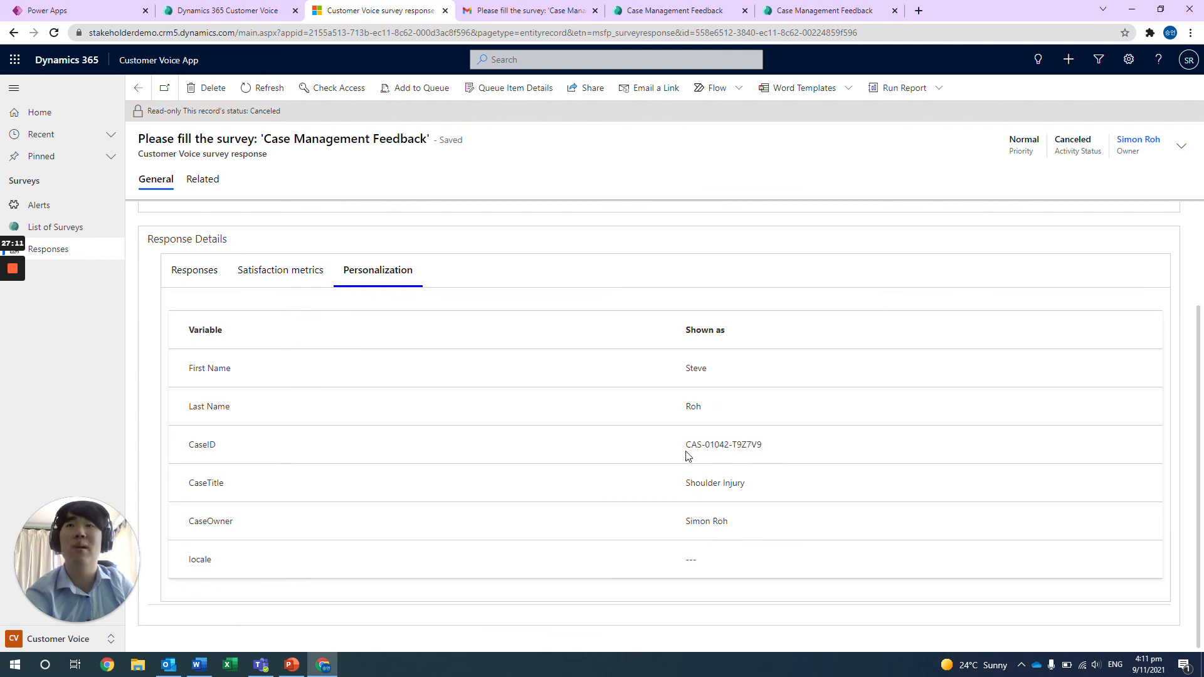
scroll(746, 442, "up", 2)
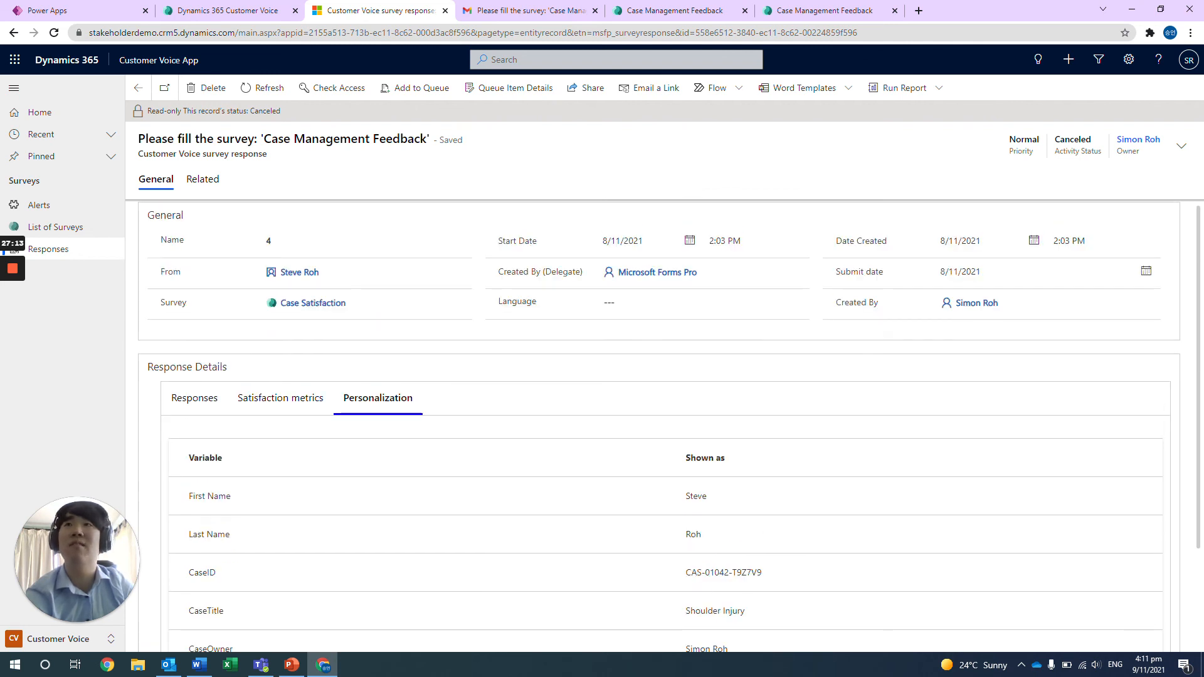
Step: Return to the Customer Voice project, view the Case Satisfaction report and reopen the alerts list
left_click(117, 6)
left_click(214, 9)
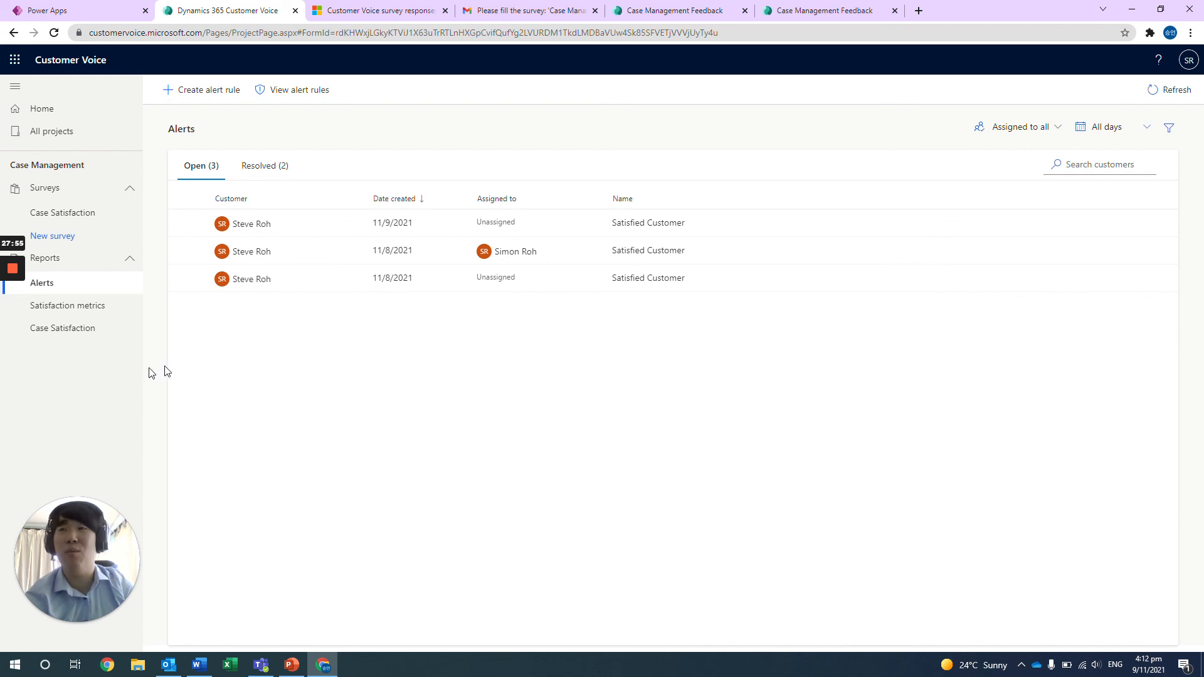
left_click(74, 328)
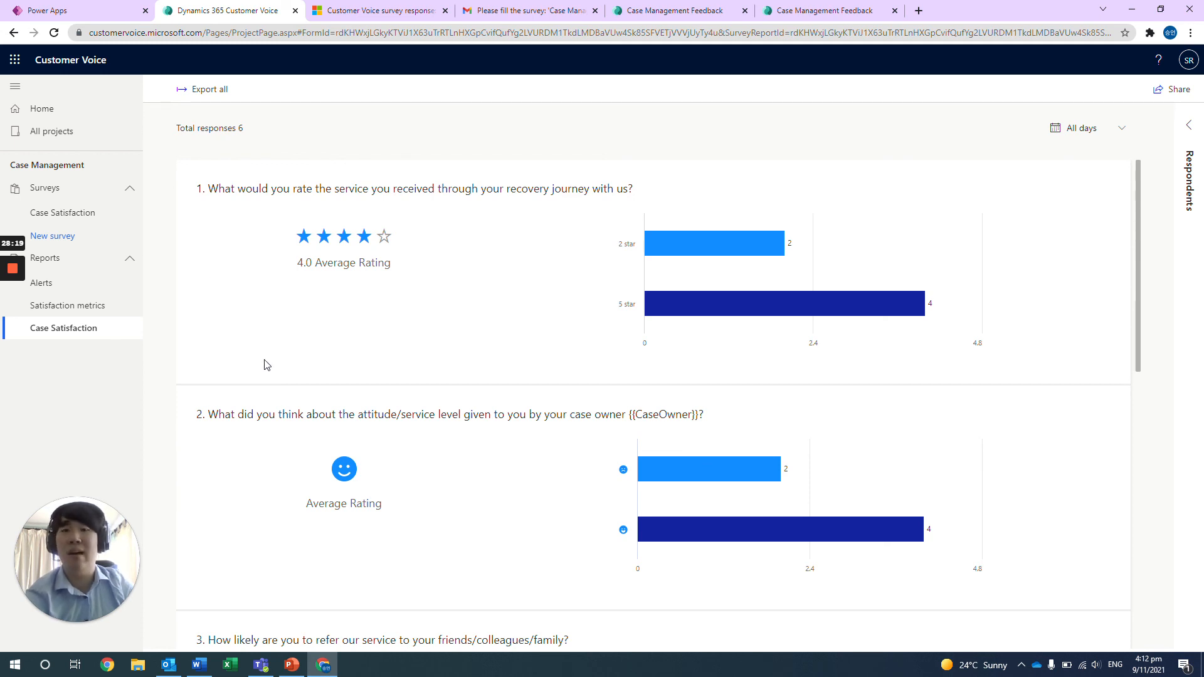
left_click(88, 281)
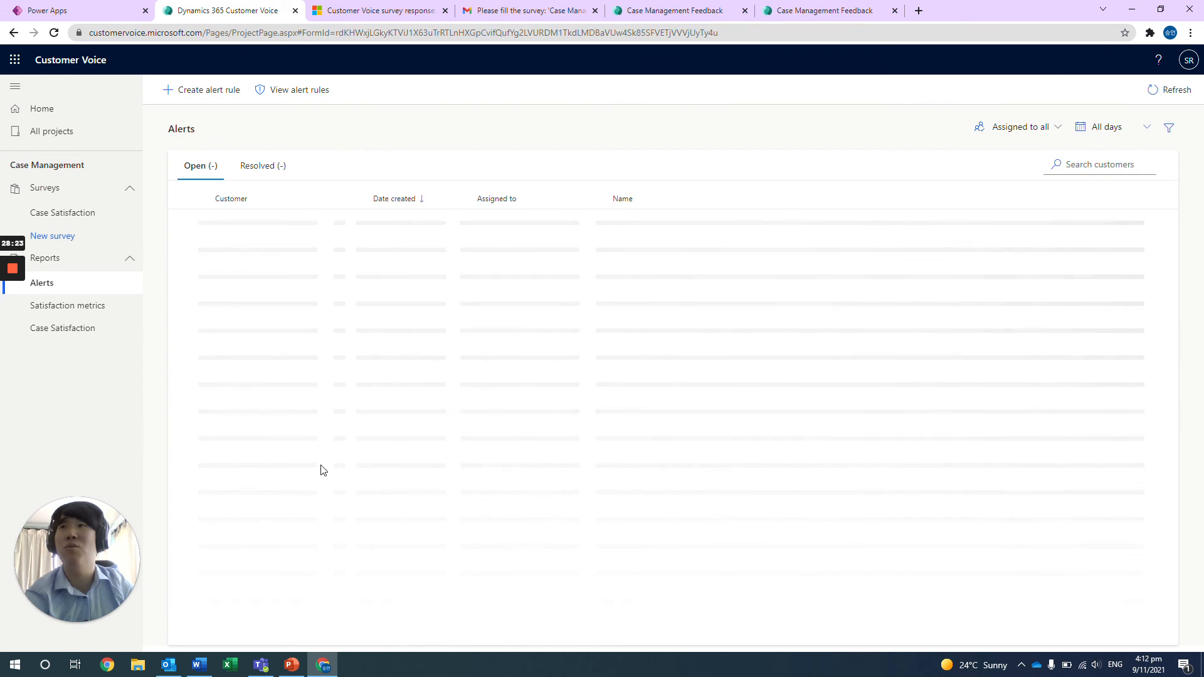